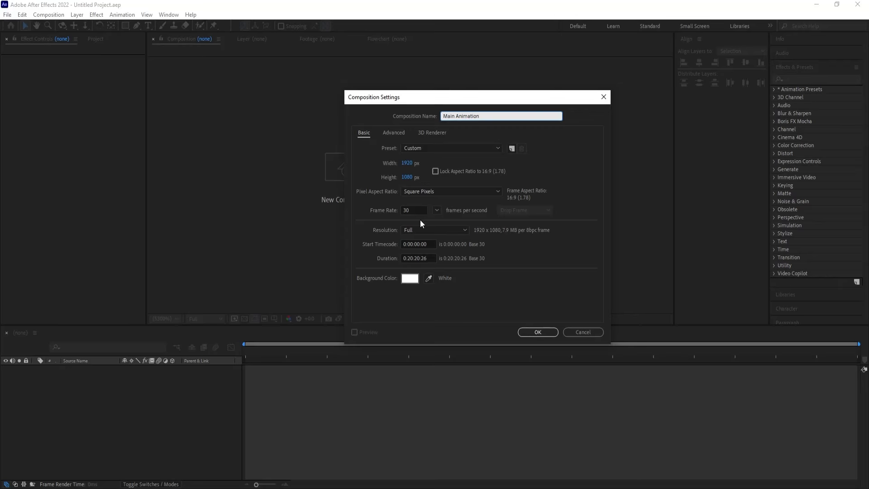
Create the Main Animation composition with a one-minute duration and show its title/action safe guides
{"action": "left_click", "coordinate": [408, 258]}
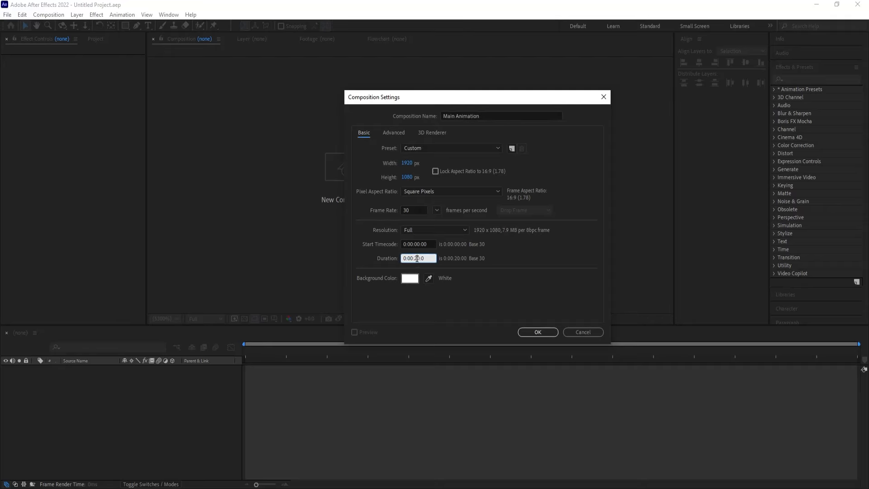
{"action": "key", "text": "BackSpace"}
{"action": "type", "text": "0"}
{"action": "key", "text": "Left"}
{"action": "key", "text": "Left"}
{"action": "key", "text": "BackSpace"}
{"action": "type", "text": "1"}
{"action": "left_click", "coordinate": [460, 274]}
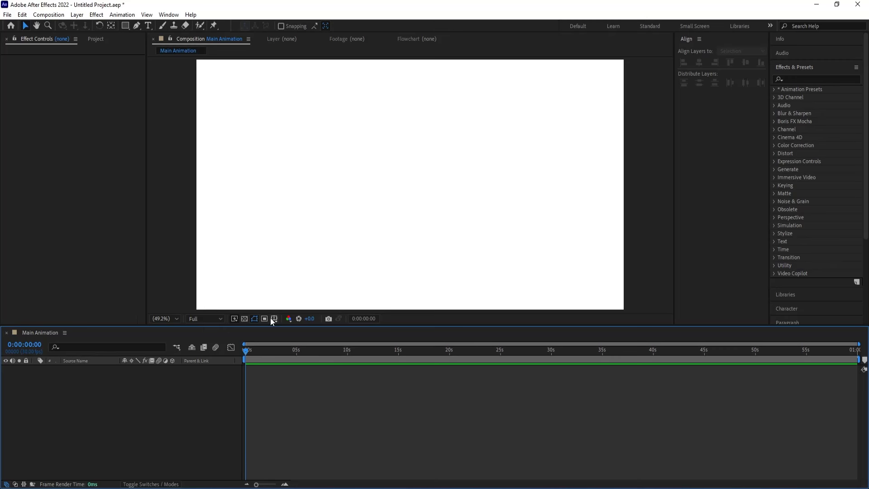
{"action": "left_click", "coordinate": [274, 319]}
{"action": "left_click", "coordinate": [299, 329]}
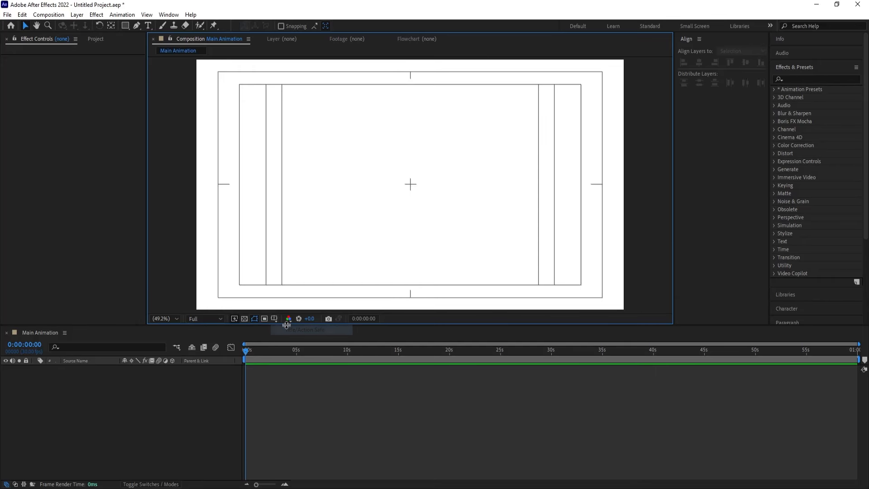
Add a text layer reading "Graphics" with the fill colour FF0000 near the middle of the composition
{"action": "left_click", "coordinate": [150, 28]}
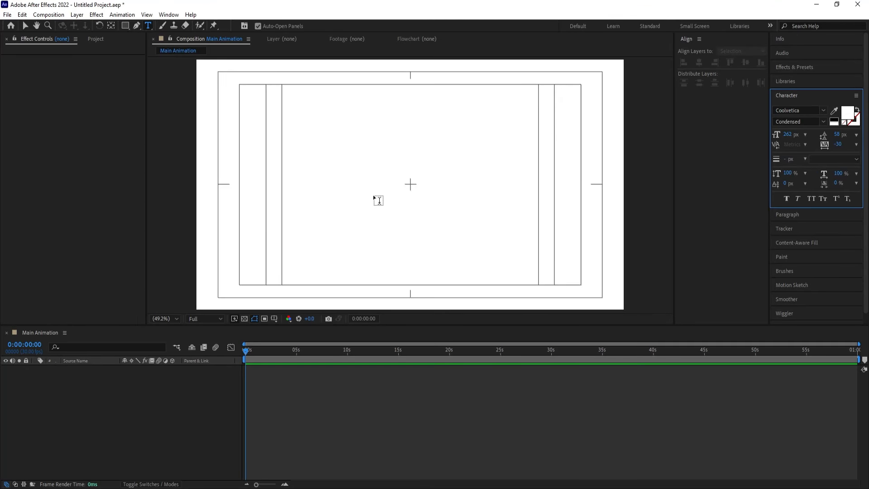
{"action": "left_click", "coordinate": [845, 120]}
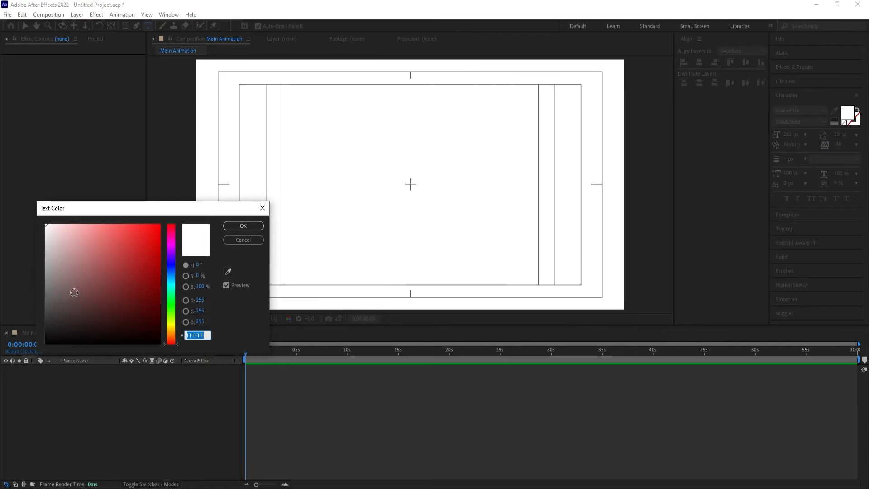
{"action": "type", "text": "FF0000"}
{"action": "left_click", "coordinate": [228, 226]}
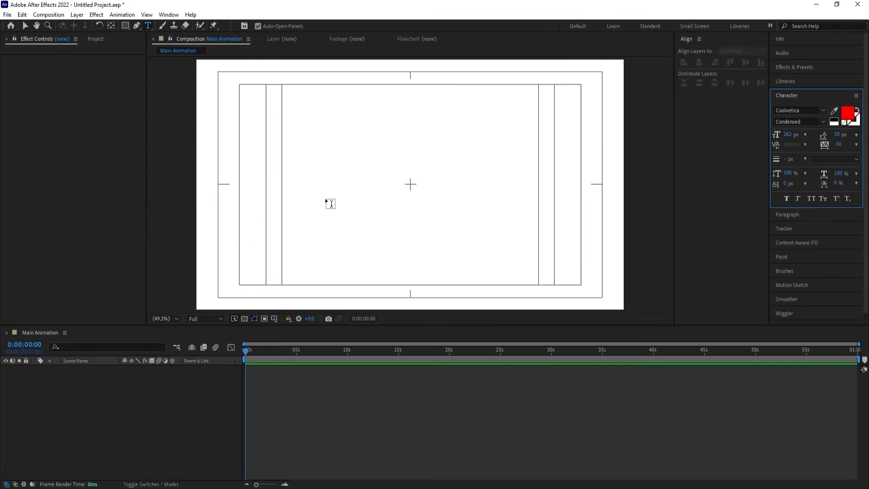
{"action": "left_click", "coordinate": [359, 187]}
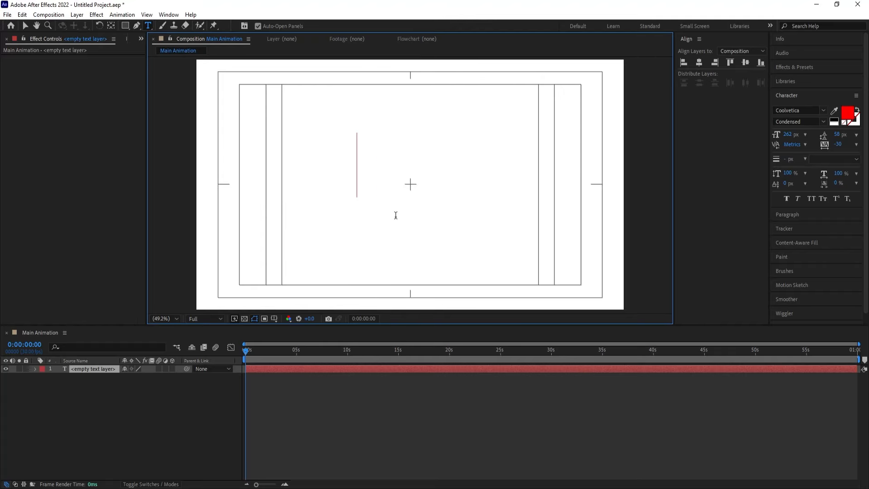
{"action": "type", "text": "Graph"}
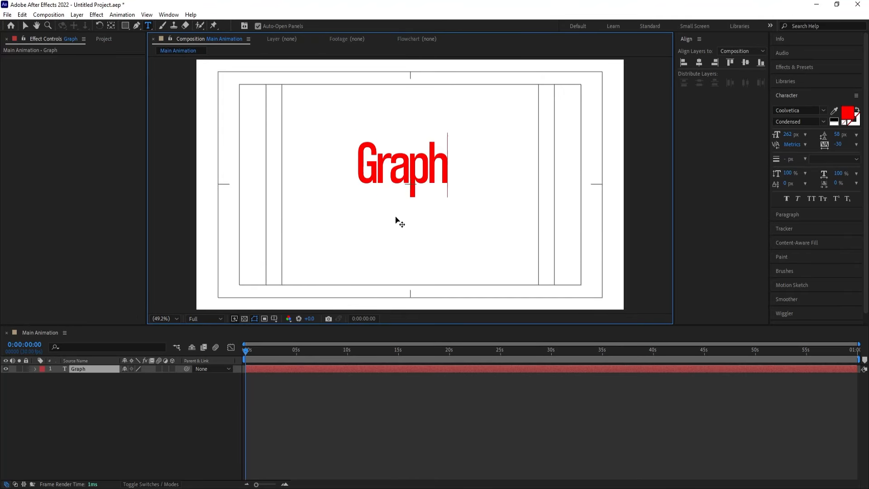
{"action": "type", "text": "ics"}
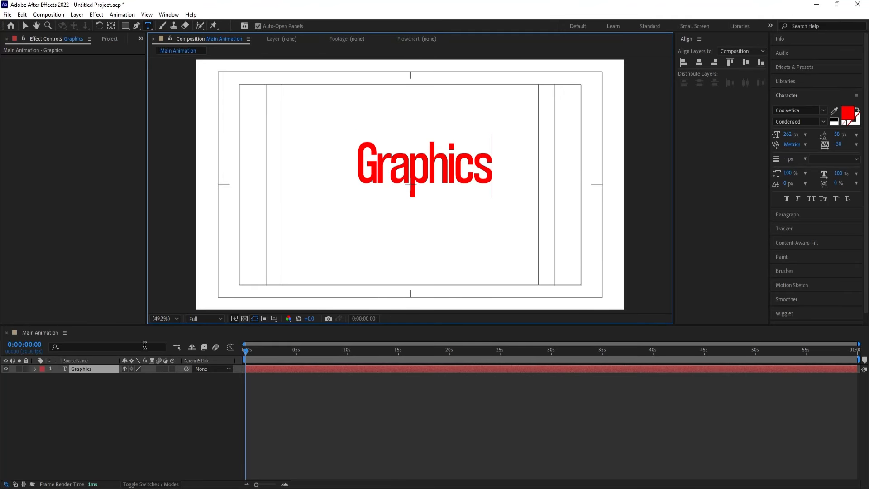
{"action": "left_click", "coordinate": [116, 394]}
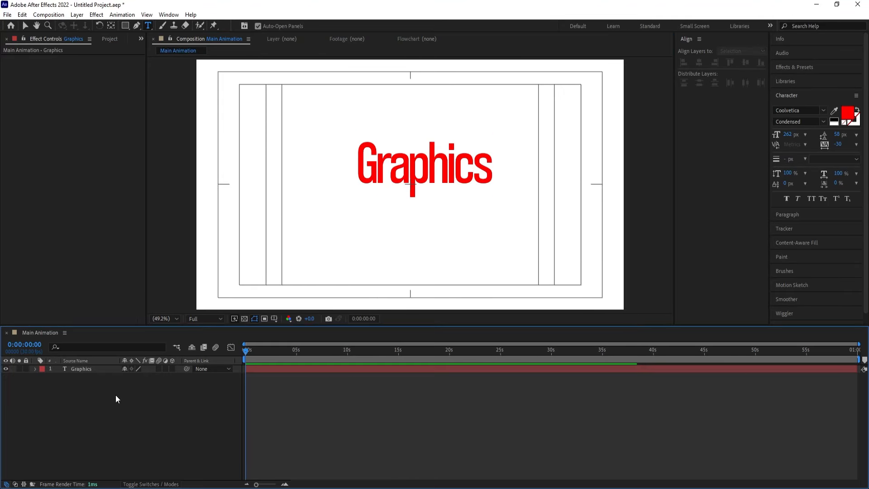
Centre the Graphics layer's anchor point and align the layer horizontally and vertically to the composition's centre
{"action": "left_click", "coordinate": [84, 371]}
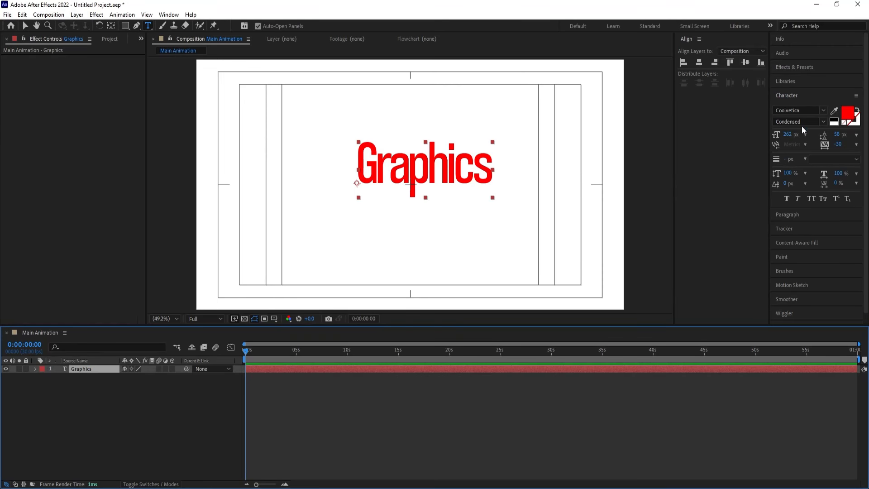
{"action": "key", "text": "ctrl+alt+Home"}
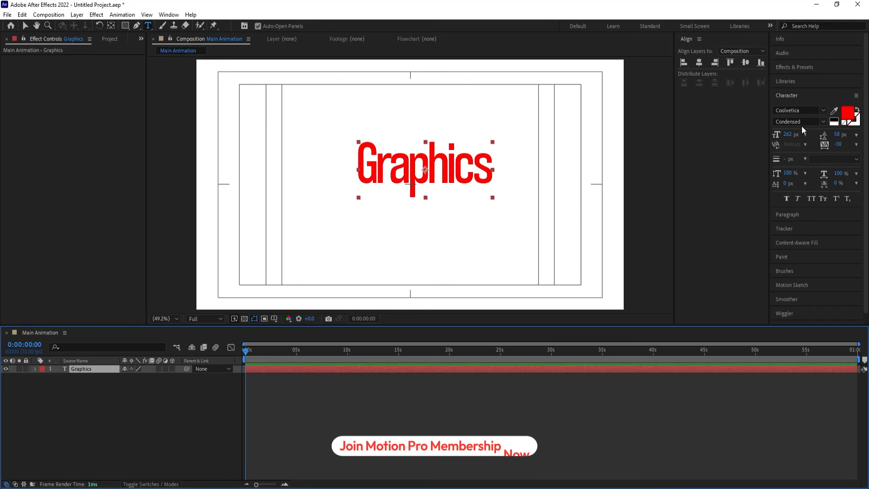
{"action": "left_click", "coordinate": [700, 65]}
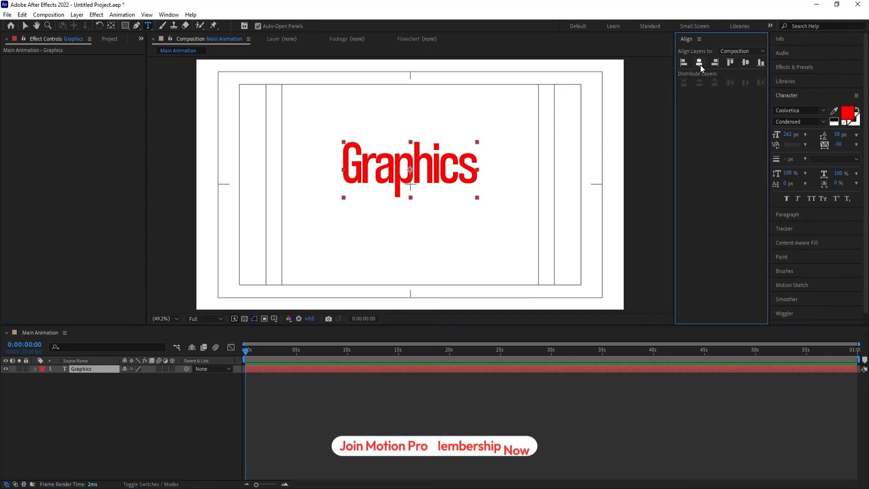
{"action": "left_click", "coordinate": [745, 64]}
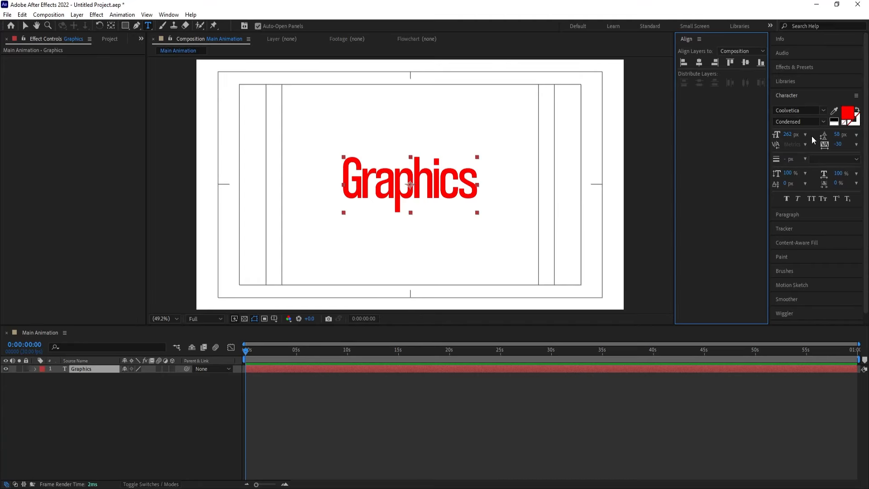
Set the tracking of the Graphics text to 0
{"action": "left_click", "coordinate": [836, 146]}
{"action": "type", "text": "0"}
{"action": "key", "text": "Return"}
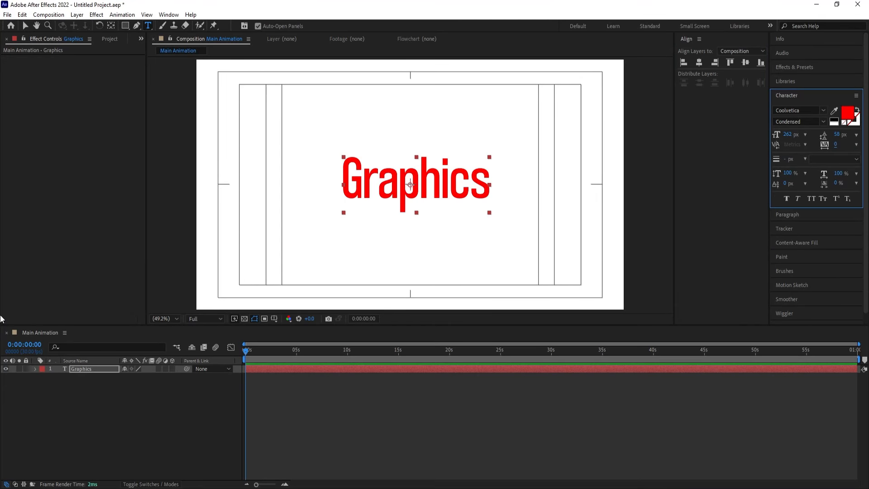
{"action": "left_click", "coordinate": [112, 413]}
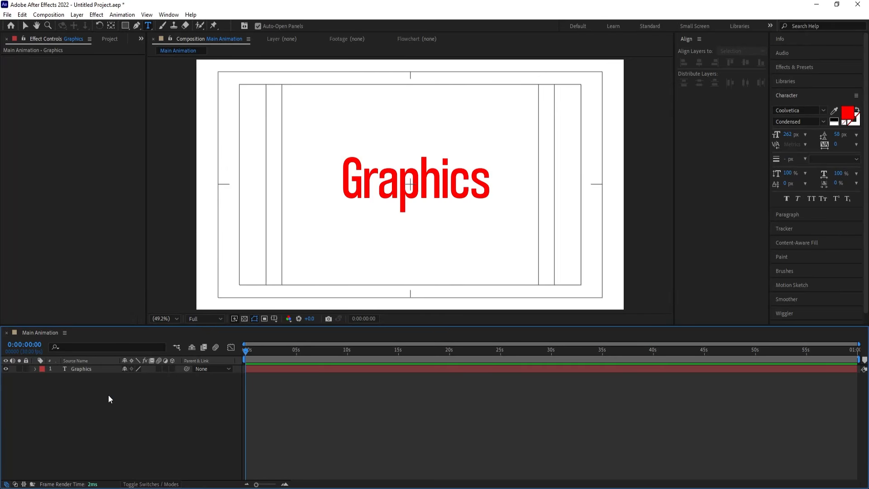
Duplicate the Graphics text layer and lock the original
{"action": "left_click", "coordinate": [91, 371]}
{"action": "key", "text": "ctrl+d"}
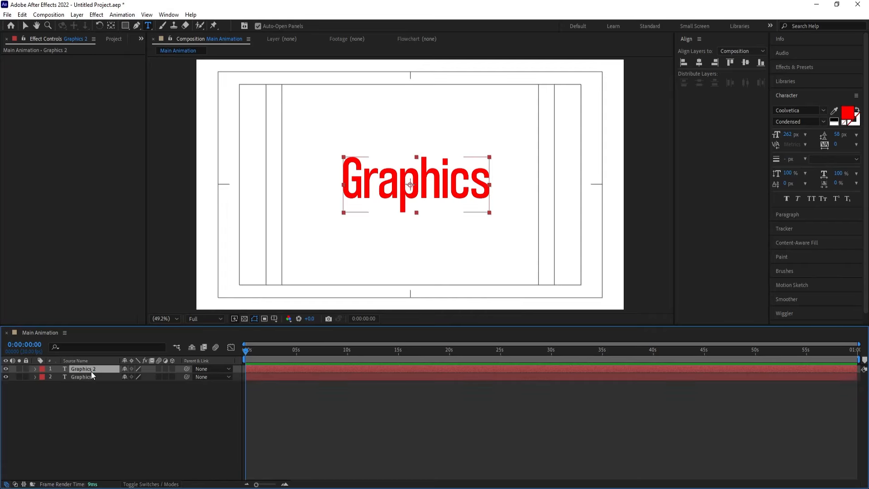
{"action": "left_click", "coordinate": [27, 376]}
Fill the duplicate Graphics text with black and shorten it to the single letter G
{"action": "key", "text": "ctrl+t"}
{"action": "left_click", "coordinate": [832, 121]}
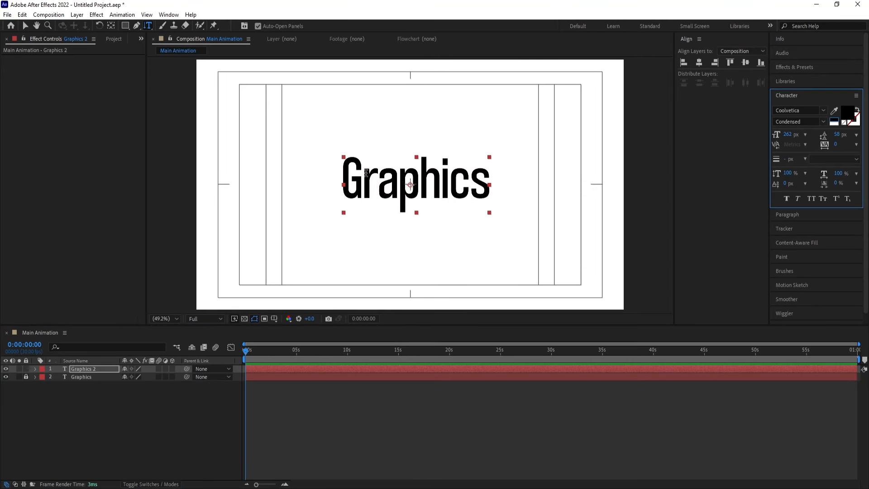
{"action": "left_click_drag", "start_coordinate": [366, 172], "coordinate": [509, 166]}
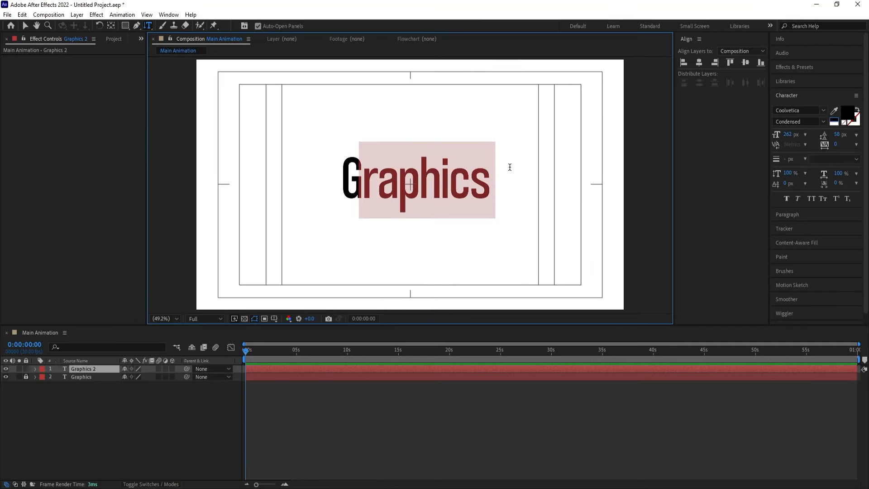
{"action": "key", "text": "BackSpace"}
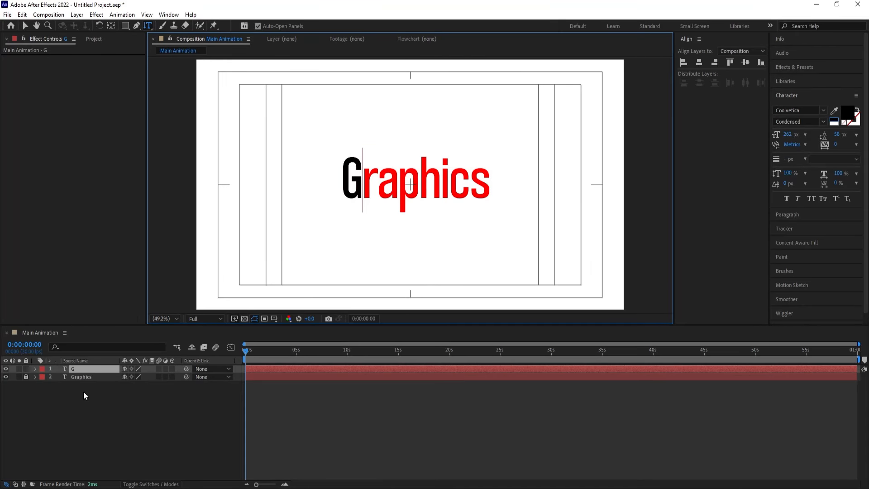
{"action": "left_click", "coordinate": [75, 413]}
Duplicate the G layer and replace the copy's letter with a lowercase r
{"action": "left_click", "coordinate": [86, 369]}
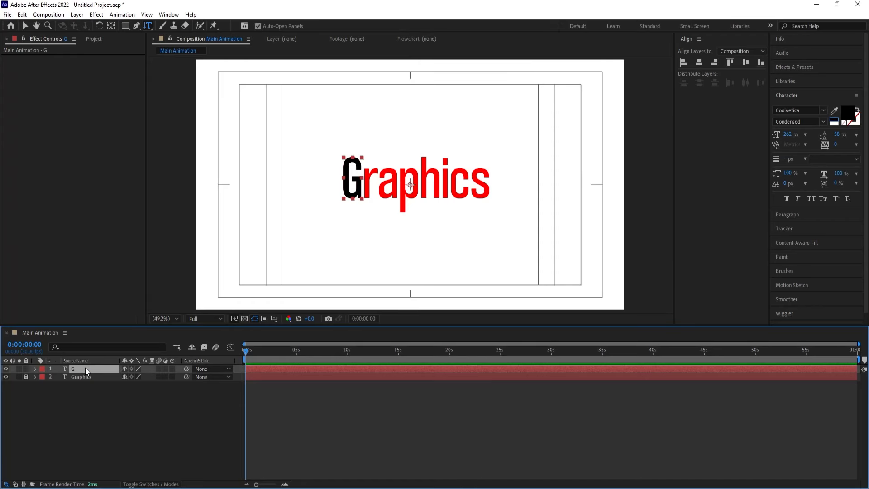
{"action": "key", "text": "ctrl+d"}
{"action": "scroll", "coordinate": [348, 194], "scroll_direction": "up", "scroll_amount": 4}
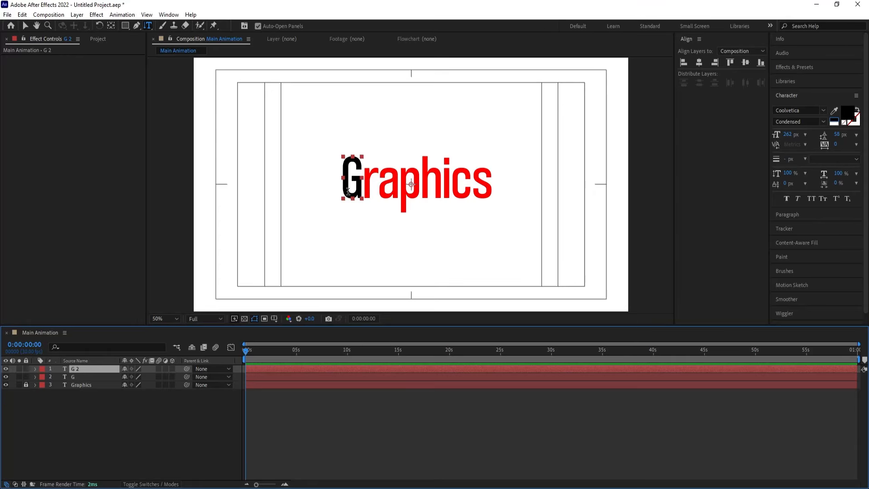
{"action": "scroll", "coordinate": [204, 97], "scroll_direction": "down", "scroll_amount": 2}
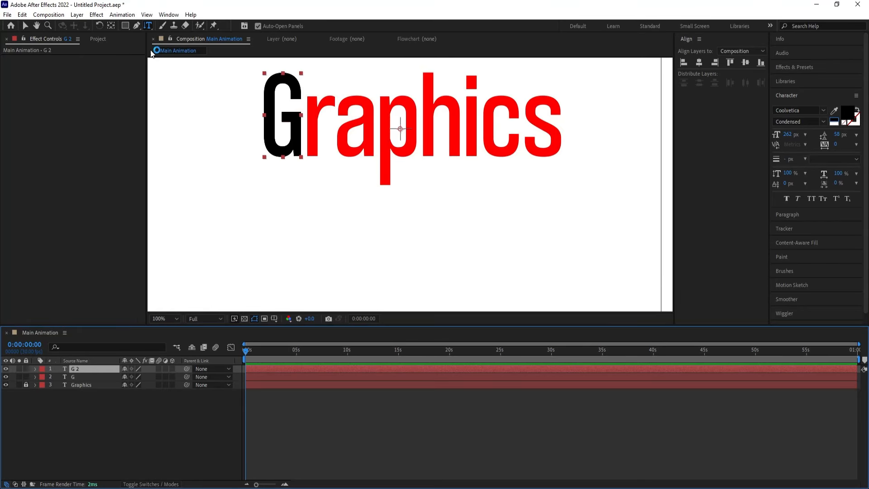
{"action": "double_click", "coordinate": [271, 123]}
{"action": "type", "text": "r"}
{"action": "left_click", "coordinate": [110, 411]}
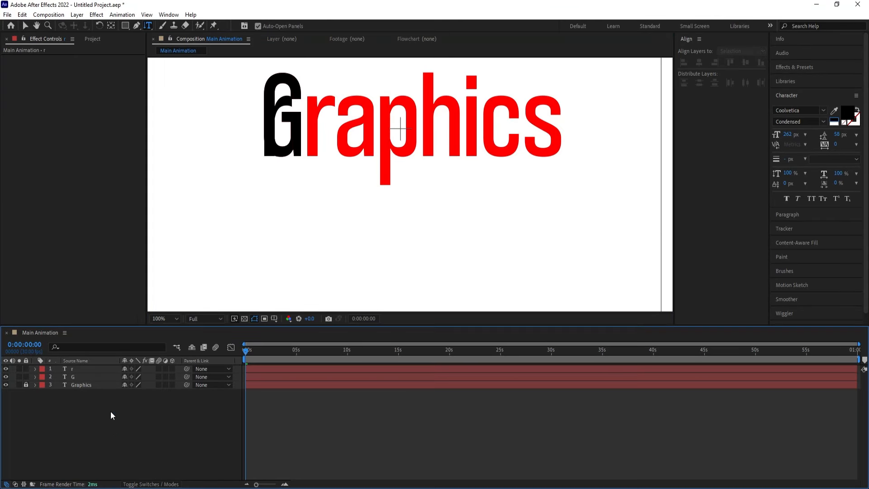
Move the black r so it covers the red r of the reference word
{"action": "left_click", "coordinate": [90, 371]}
{"action": "key", "text": "v"}
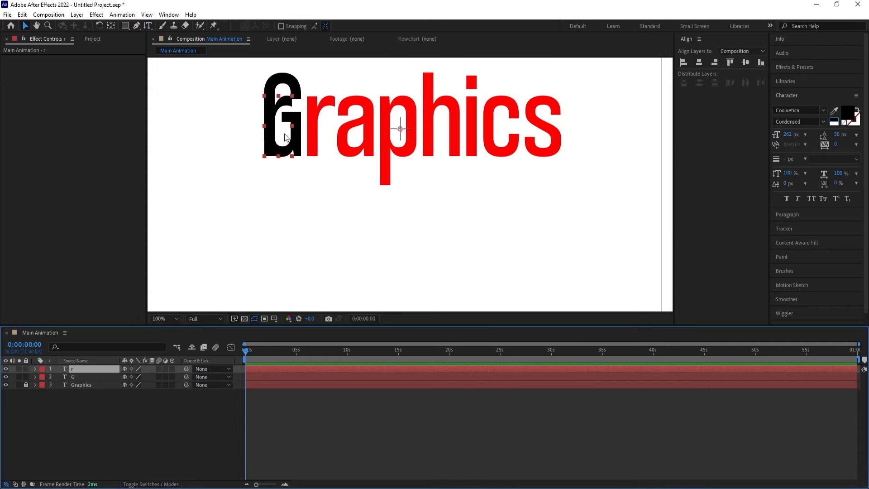
{"action": "left_click_drag", "start_coordinate": [277, 133], "coordinate": [319, 129]}
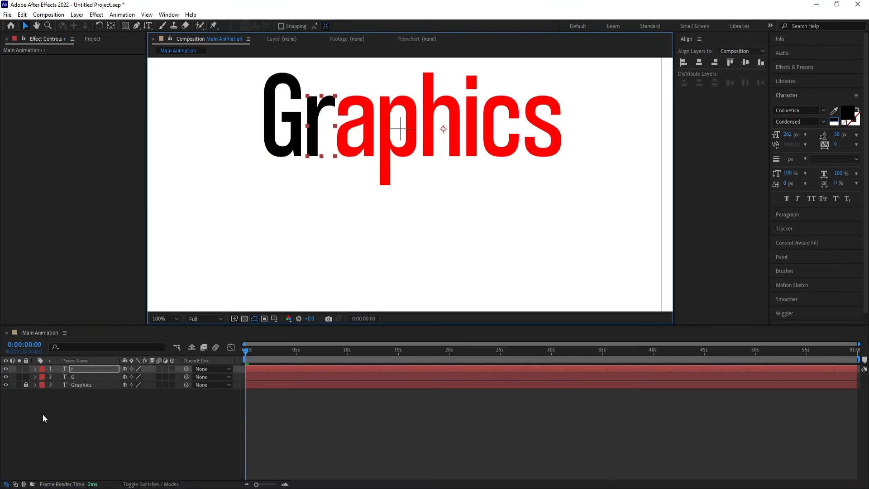
Duplicate the r layer and replace the copy's letter with a lowercase a
{"action": "left_click", "coordinate": [80, 367]}
{"action": "key", "text": "ctrl+d"}
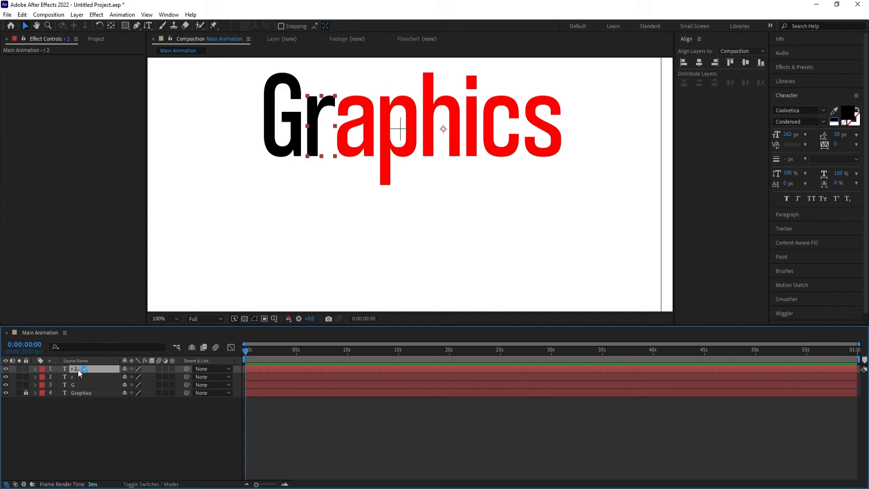
{"action": "key", "text": "ctrl+t"}
{"action": "double_click", "coordinate": [327, 120]}
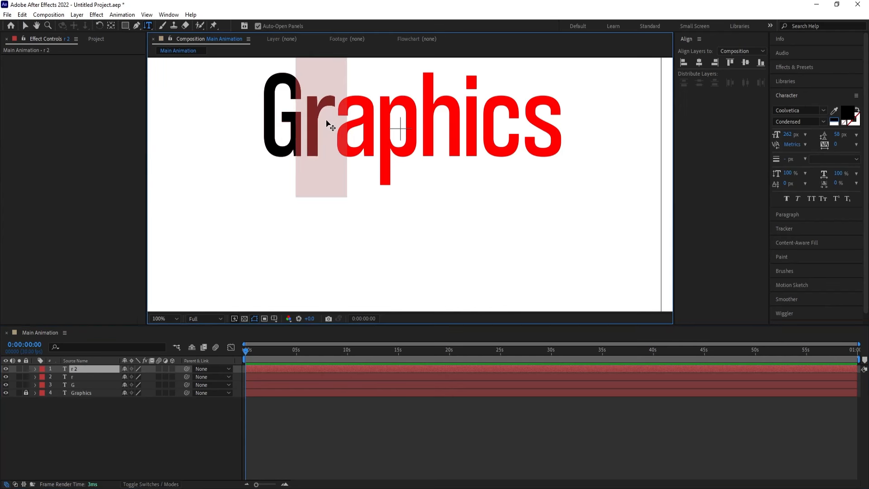
{"action": "type", "text": "a"}
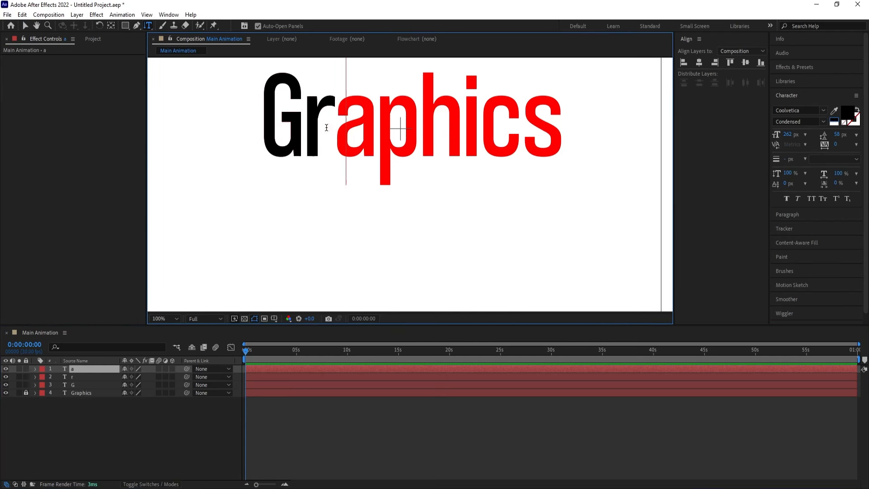
{"action": "left_click", "coordinate": [93, 404]}
Move the black a so it covers the red a of the reference word
{"action": "left_click", "coordinate": [77, 370]}
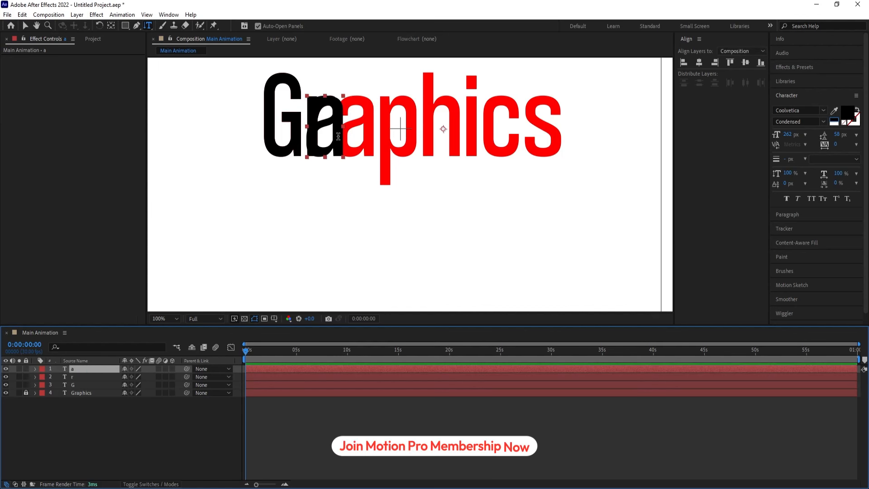
{"action": "key", "text": "v"}
{"action": "left_click_drag", "start_coordinate": [326, 129], "coordinate": [331, 184]}
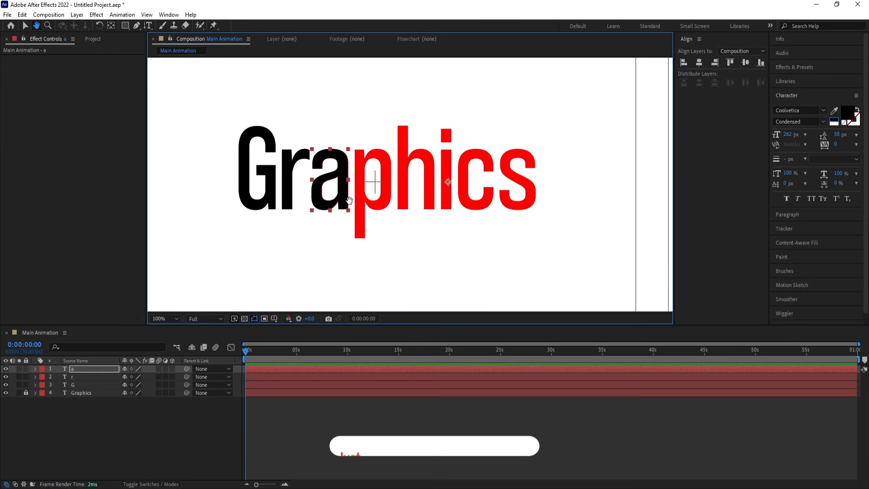
Duplicate the a layer onto the red p and change the copy's letter to p
{"action": "left_click", "coordinate": [79, 369]}
{"action": "key", "text": "ctrl+d"}
{"action": "left_click_drag", "start_coordinate": [319, 207], "coordinate": [362, 206]}
{"action": "key", "text": "ctrl+t"}
{"action": "double_click", "coordinate": [373, 193]}
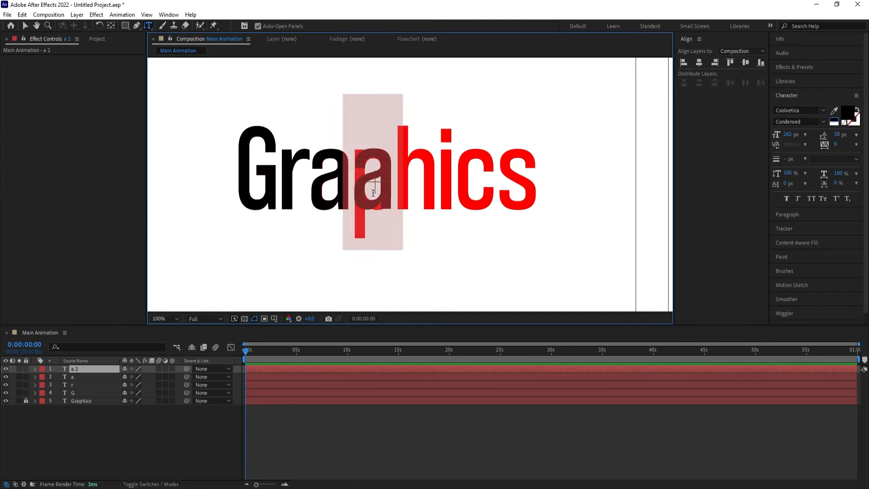
{"action": "type", "text": "p"}
Duplicate the p layer onto the red h and change the copy's letter to h
{"action": "left_click", "coordinate": [75, 368]}
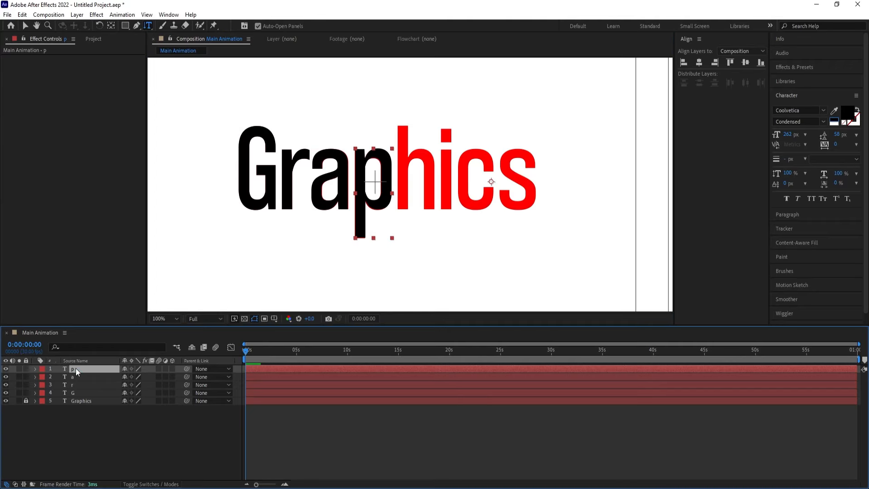
{"action": "key", "text": "ctrl+d"}
{"action": "key", "text": "v"}
{"action": "left_click_drag", "start_coordinate": [369, 177], "coordinate": [409, 176]}
{"action": "double_click", "coordinate": [418, 175]}
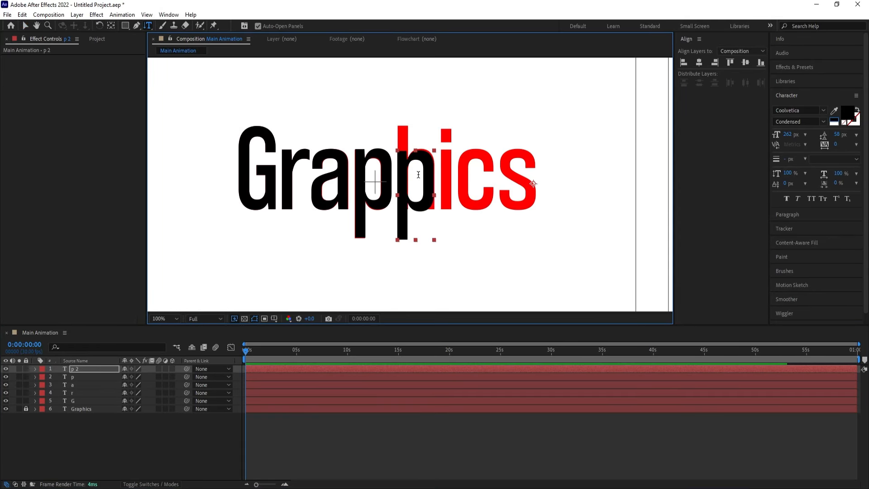
{"action": "type", "text": "h"}
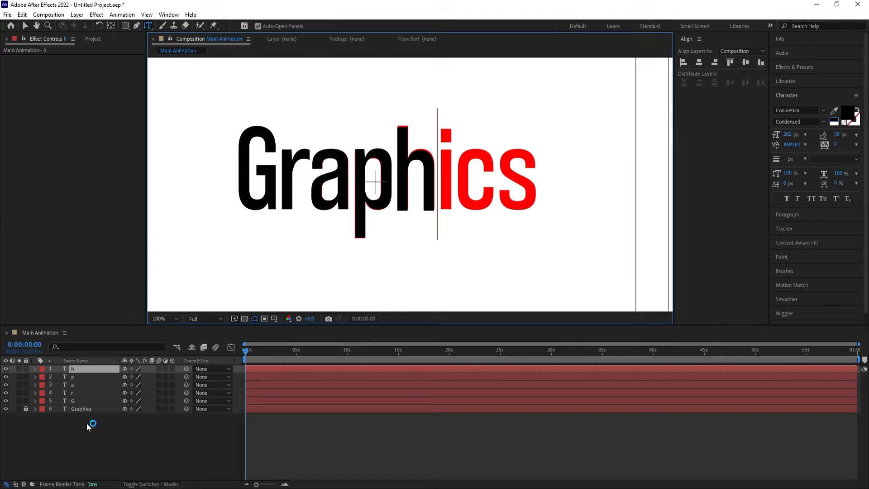
Duplicate the h layer onto the red i and change the copy's letter to i
{"action": "left_click", "coordinate": [72, 368]}
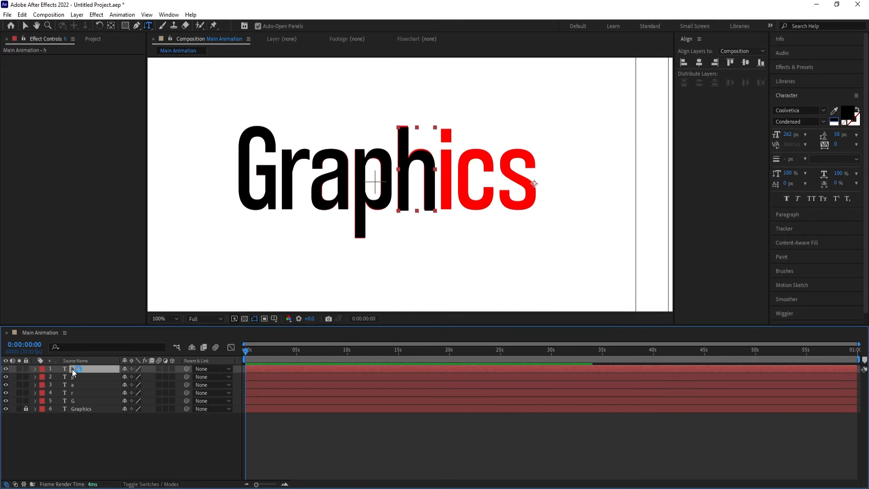
{"action": "key", "text": "ctrl+d"}
{"action": "key", "text": "v"}
{"action": "left_click_drag", "start_coordinate": [408, 171], "coordinate": [446, 171]}
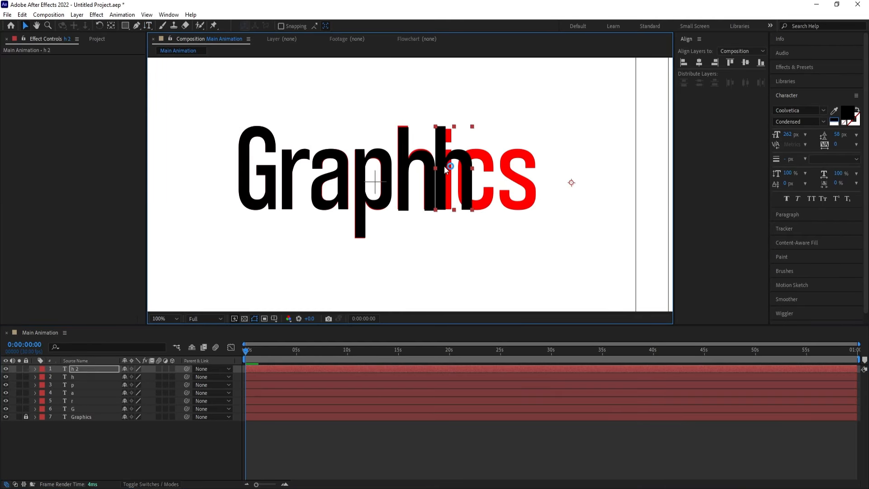
{"action": "key", "text": "ctrl+t"}
{"action": "type", "text": "i"}
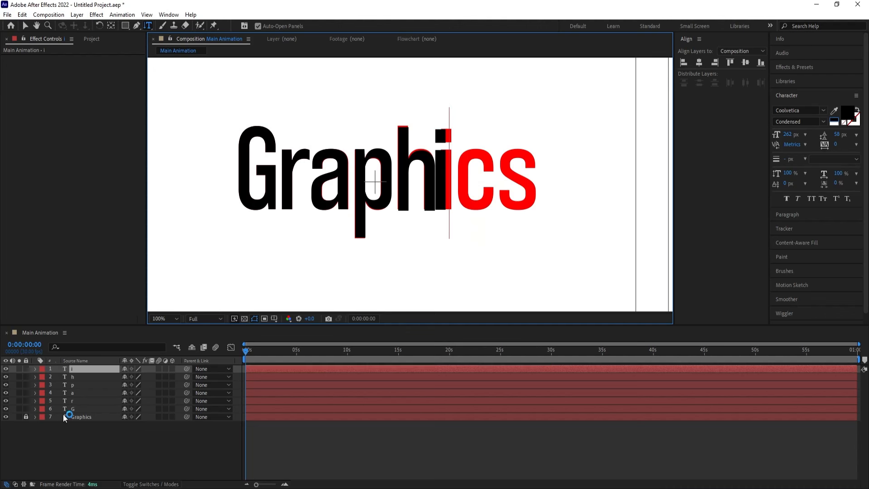
Nudge the black i sideways so it covers the red i of the reference word
{"action": "left_click", "coordinate": [92, 368]}
{"action": "key", "text": "Right"}
{"action": "key", "text": "Right"}
{"action": "key", "text": "Right"}
{"action": "key", "text": "Right"}
{"action": "key", "text": "Right"}
{"action": "key", "text": "Right"}
{"action": "key", "text": "Right"}
{"action": "key", "text": "Right"}
{"action": "key", "text": "Right"}
{"action": "key", "text": "Right"}
{"action": "key", "text": "Right"}
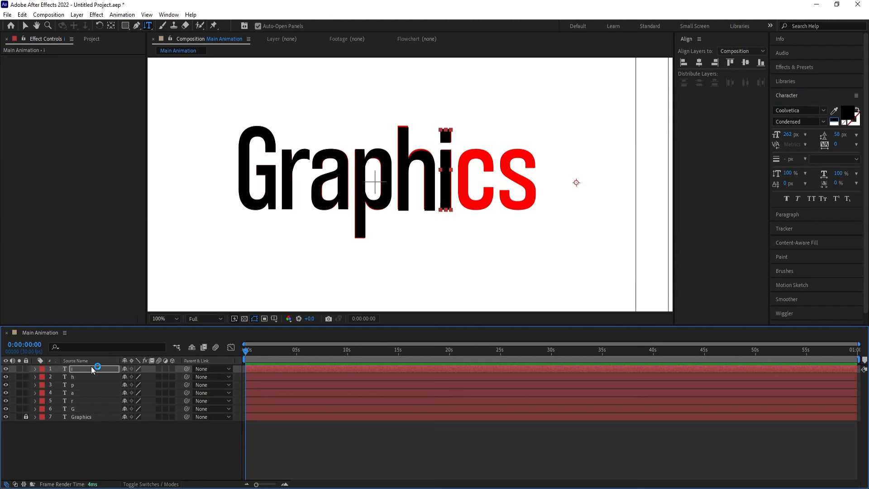
{"action": "key", "text": "Right"}
Duplicate the i layer onto the red c and change the copy's letter to c
{"action": "left_click", "coordinate": [72, 369]}
{"action": "key", "text": "ctrl+d"}
{"action": "key", "text": "v"}
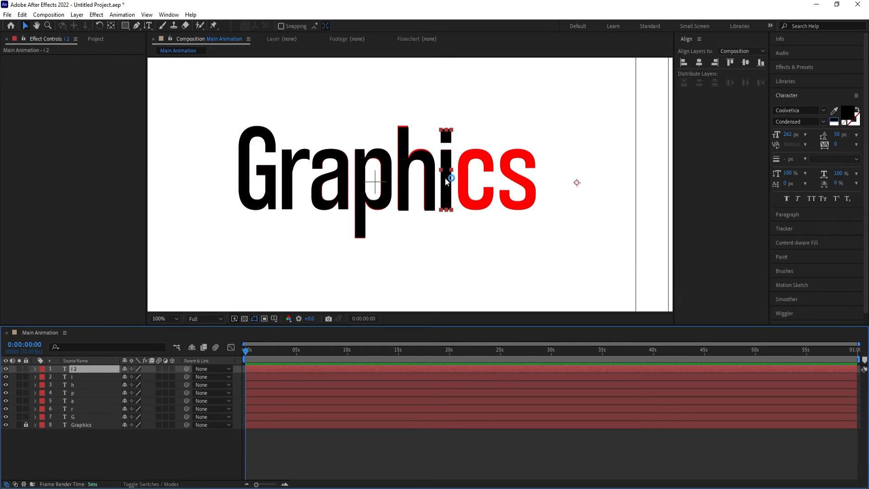
{"action": "left_click_drag", "start_coordinate": [446, 181], "coordinate": [475, 182]}
{"action": "double_click", "coordinate": [475, 181]}
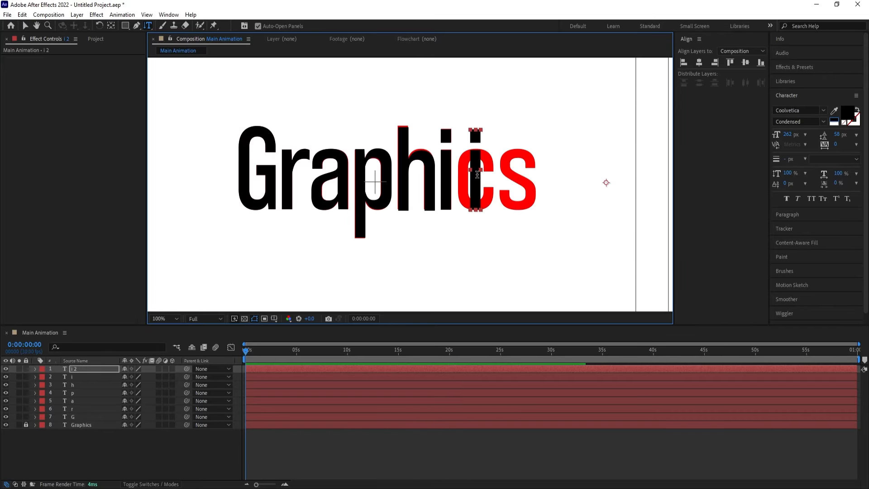
{"action": "type", "text": "c"}
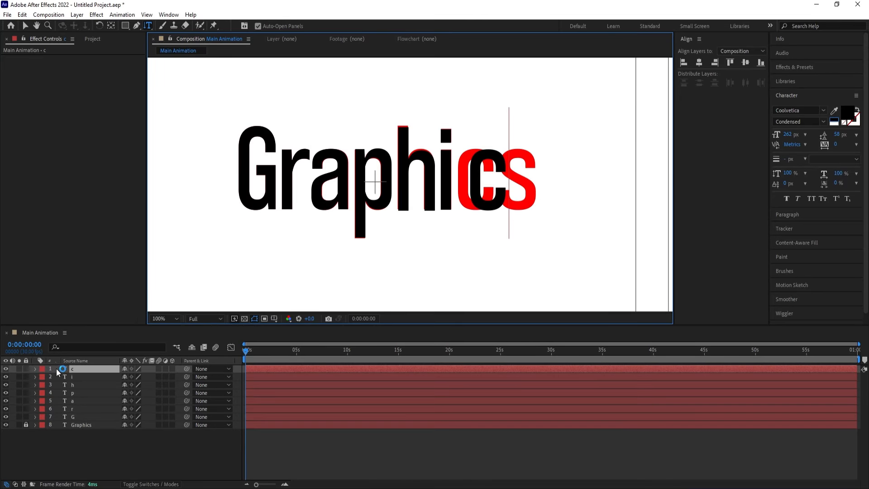
Nudge the black c back so it covers the red c of the reference word
{"action": "left_click", "coordinate": [70, 370]}
{"action": "key", "text": "Left"}
{"action": "key", "text": "Left"}
{"action": "key", "text": "Left"}
{"action": "key", "text": "Left"}
{"action": "key", "text": "Left"}
{"action": "key", "text": "Left"}
{"action": "key", "text": "Left"}
{"action": "key", "text": "Left"}
{"action": "key", "text": "Left"}
{"action": "key", "text": "Left"}
{"action": "key", "text": "Left"}
{"action": "key", "text": "Left"}
{"action": "key", "text": "Left"}
{"action": "key", "text": "Left"}
{"action": "key", "text": "Left"}
{"action": "key", "text": "Left"}
{"action": "key", "text": "Left"}
{"action": "key", "text": "Left"}
{"action": "key", "text": "Left"}
{"action": "key", "text": "Left"}
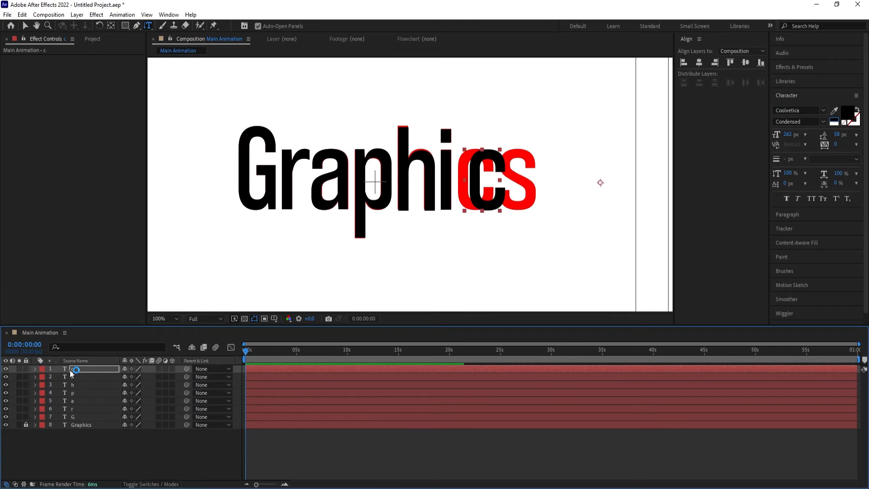
{"action": "key", "text": "Left"}
{"action": "key", "text": "Left"}
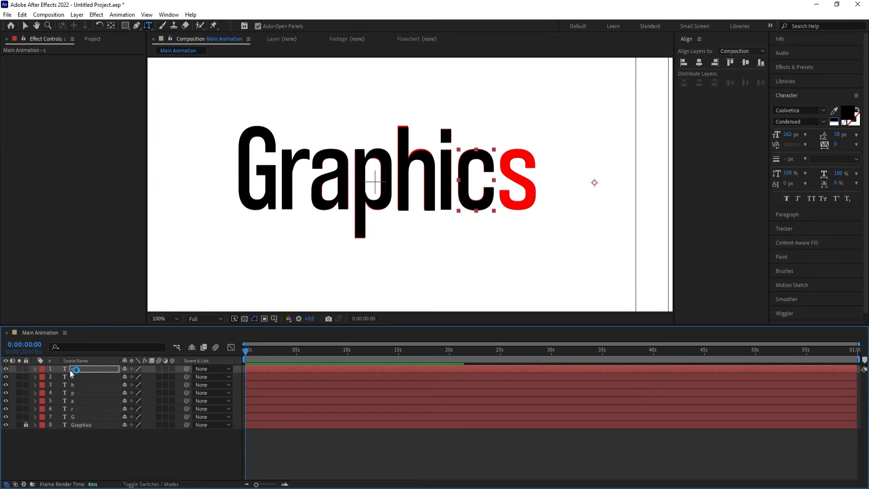
Duplicate the c layer onto the red s and change the copy's letter to s
{"action": "key", "text": "ctrl+d"}
{"action": "key", "text": "v"}
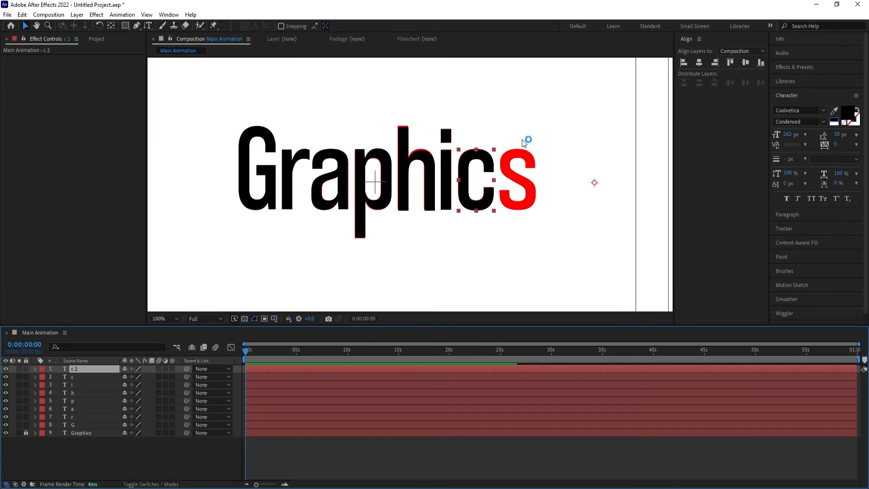
{"action": "left_click_drag", "start_coordinate": [469, 181], "coordinate": [512, 177]}
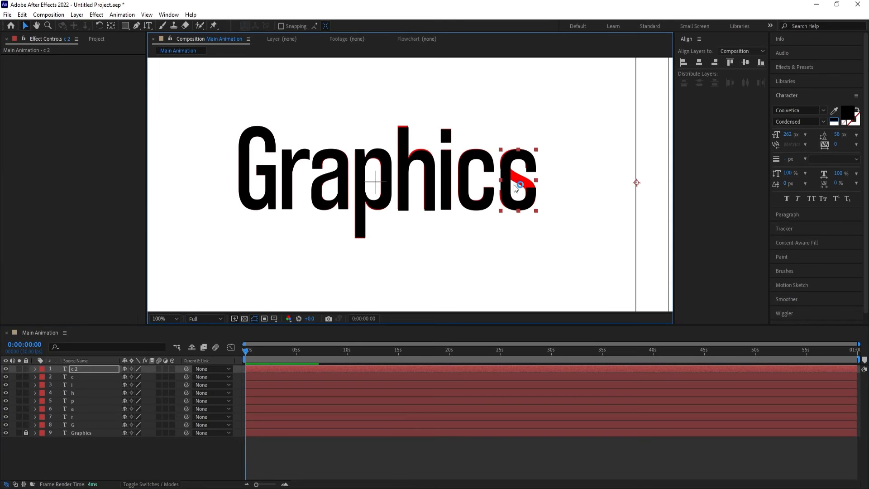
{"action": "key", "text": "ctrl+t"}
{"action": "double_click", "coordinate": [523, 175]}
{"action": "type", "text": "s"}
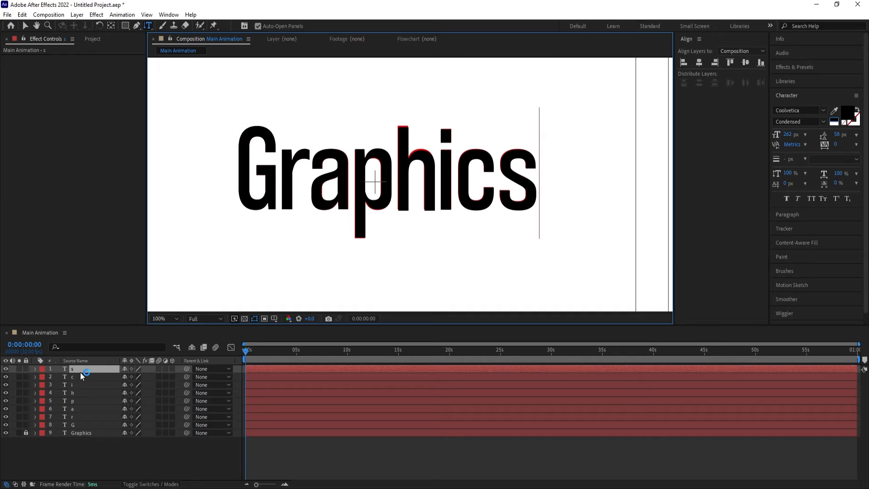
{"action": "left_click", "coordinate": [78, 372]}
Unlock the red Graphics reference text layer and delete it
{"action": "left_click", "coordinate": [74, 453]}
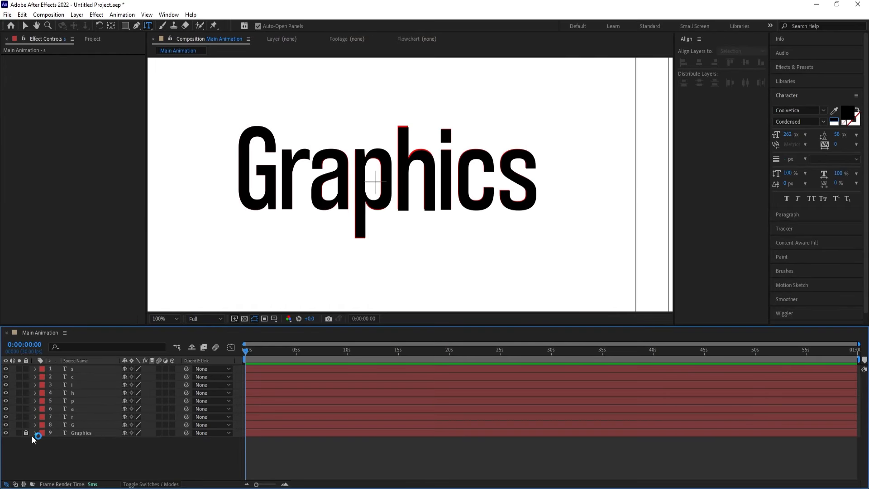
{"action": "left_click", "coordinate": [26, 432]}
{"action": "left_click", "coordinate": [83, 433]}
{"action": "key", "text": "Return"}
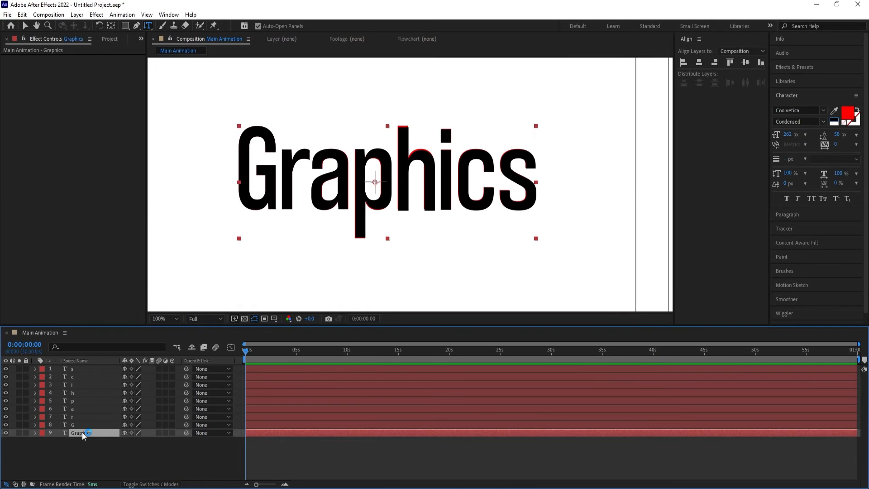
{"action": "key", "text": "Delete"}
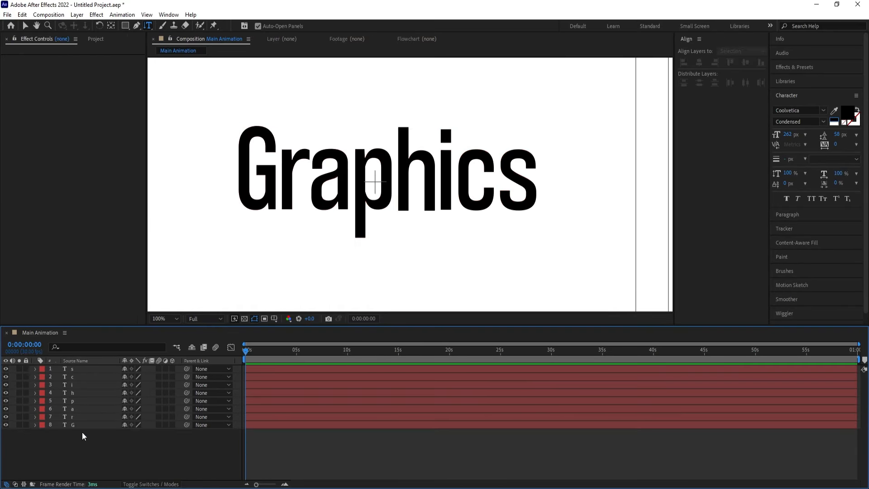
Duplicate all eight letter layers and move the copies together to the top of the layer stack
{"action": "left_click", "coordinate": [171, 319]}
{"action": "left_click", "coordinate": [165, 161]}
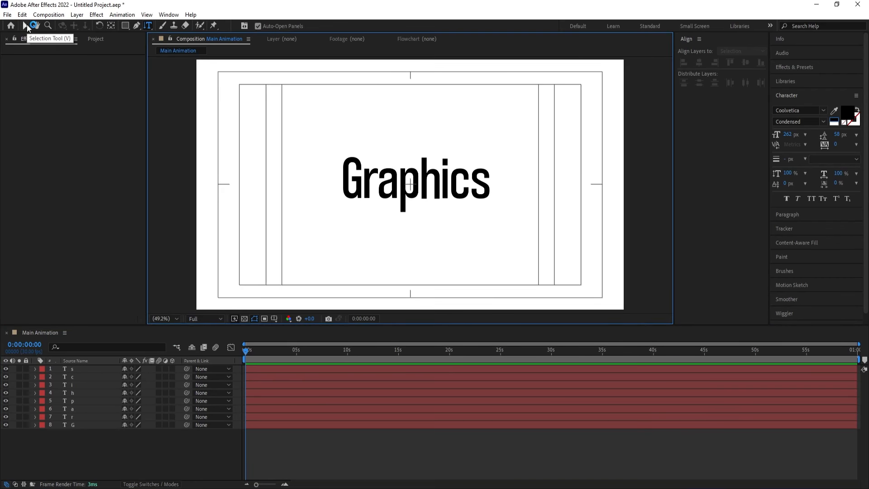
{"action": "left_click", "coordinate": [26, 25]}
{"action": "left_click_drag", "start_coordinate": [87, 435], "coordinate": [77, 371]}
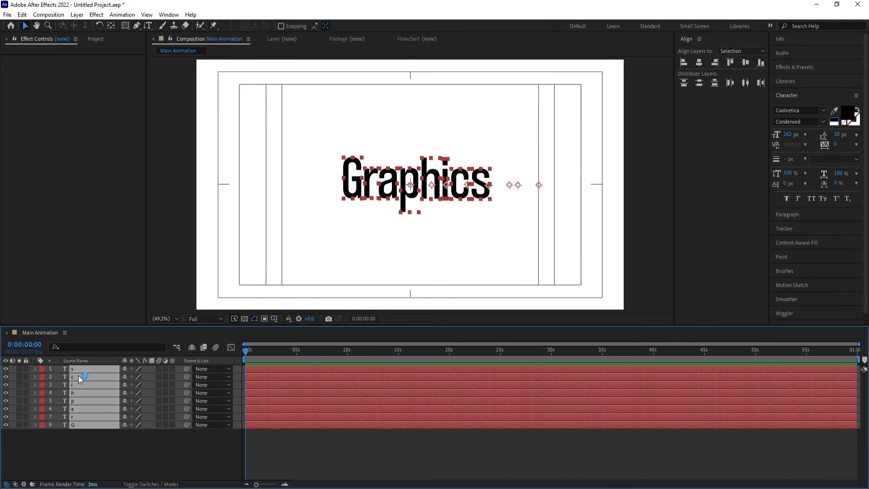
{"action": "key", "text": "ctrl+d"}
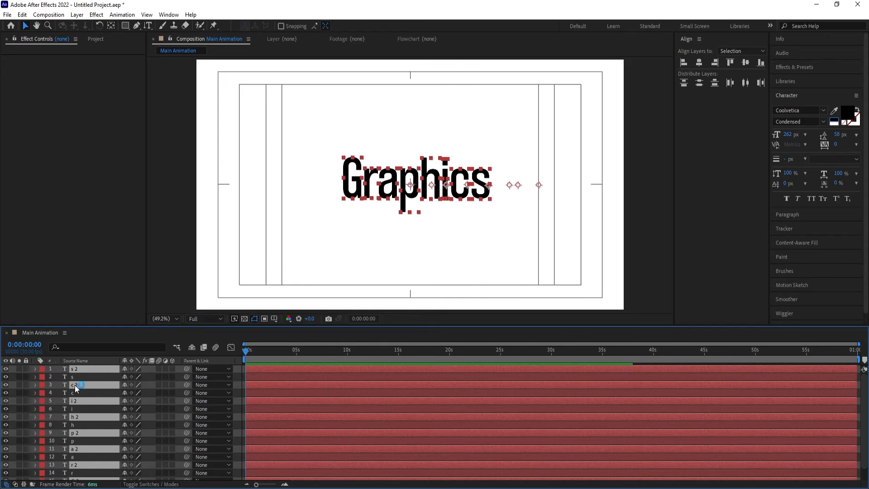
{"action": "left_click_drag", "start_coordinate": [74, 385], "coordinate": [75, 374]}
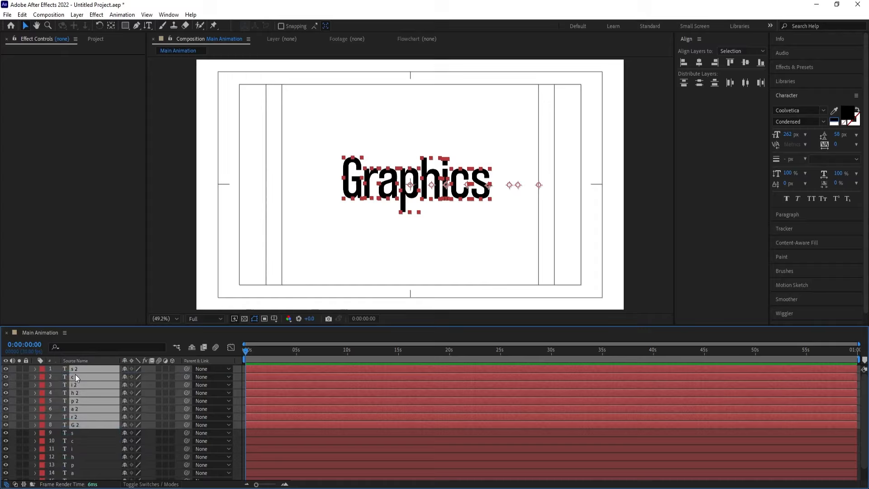
Label the duplicated letter layers Yellow and center the anchor points of all letter layers within their letters
{"action": "left_click", "coordinate": [42, 371]}
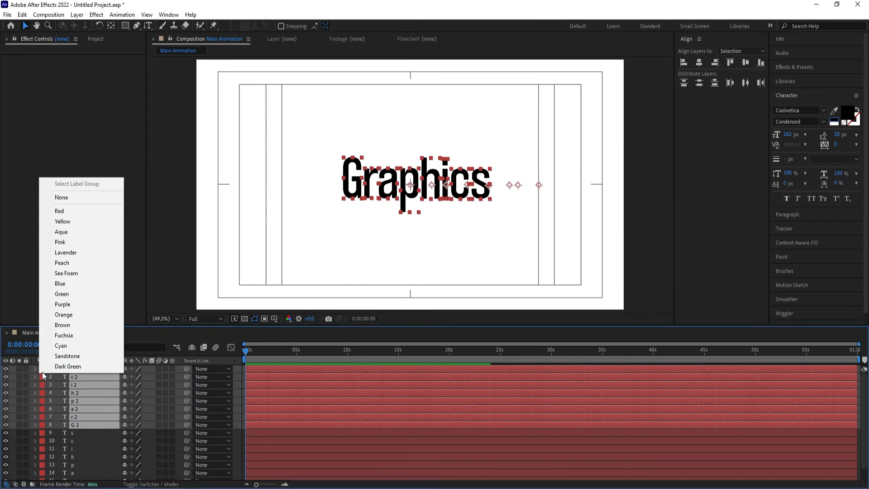
{"action": "left_click", "coordinate": [76, 223]}
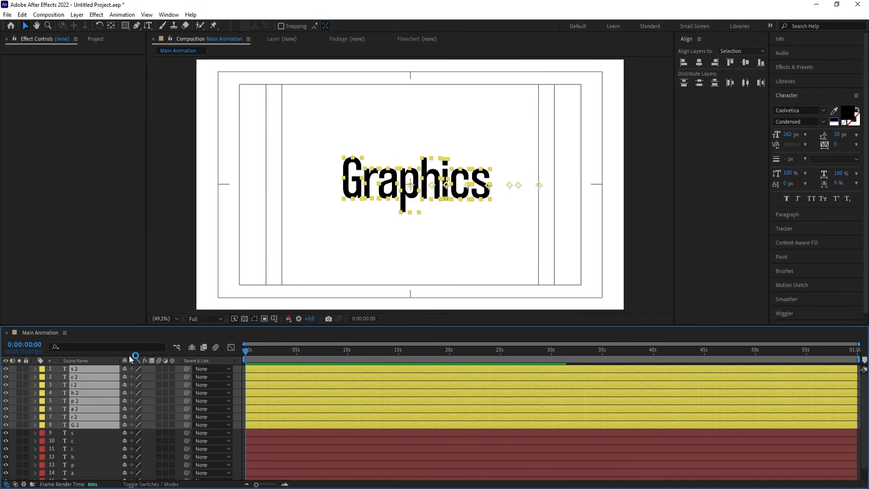
{"action": "key", "text": "ctrl+a"}
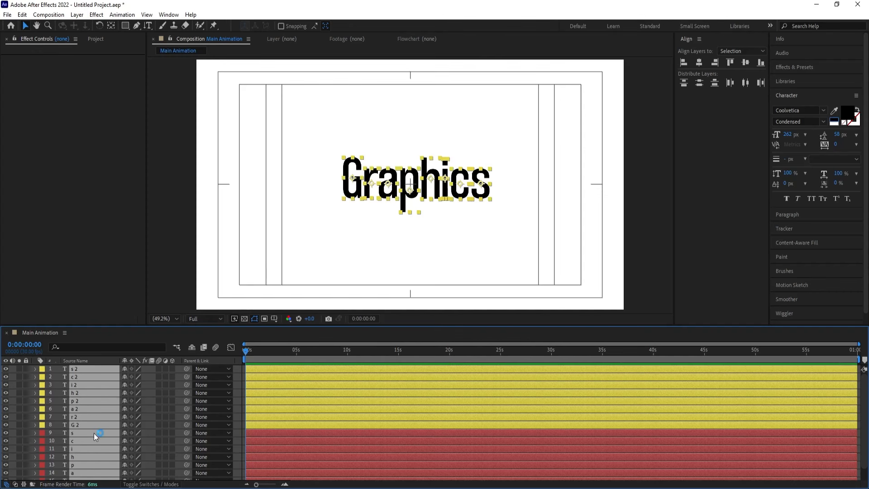
{"action": "key", "text": "F2"}
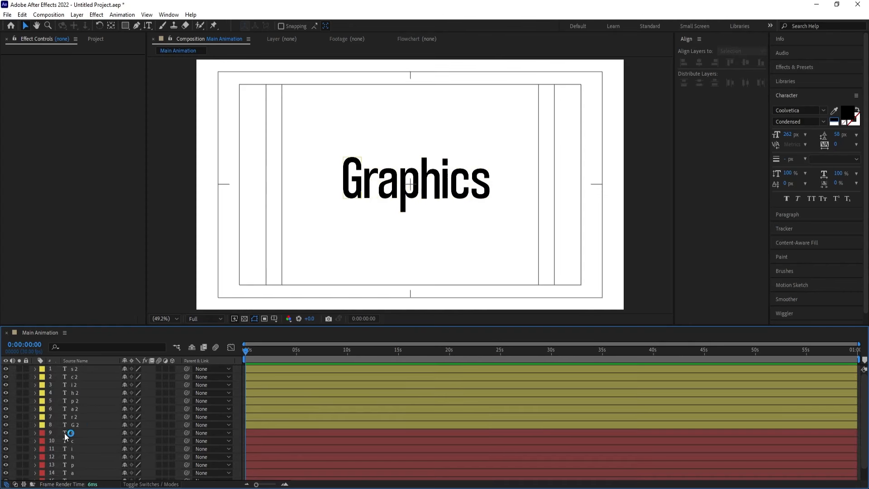
Lock all eight yellow duplicate letter layers, from s 2 to G 2
{"action": "left_click", "coordinate": [81, 425]}
{"action": "left_click", "coordinate": [80, 368], "text": "shift"}
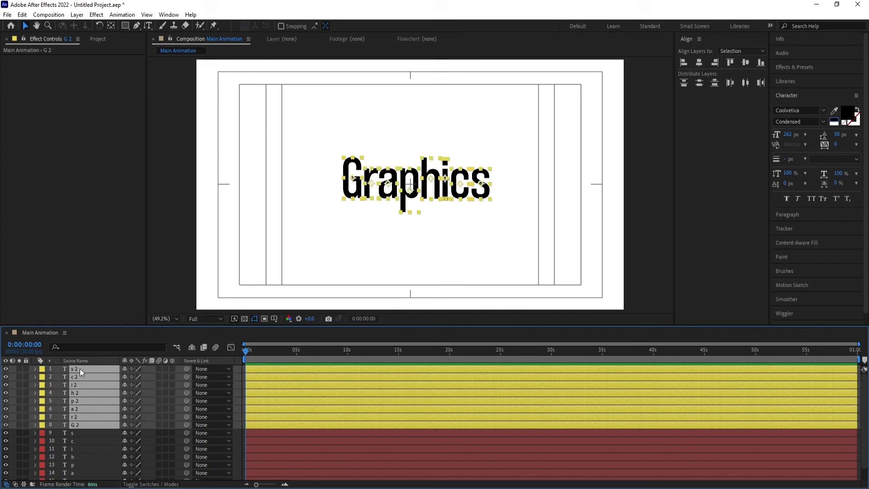
{"action": "left_click", "coordinate": [26, 371]}
Remove the fill from all eight red-labelled letter layers and give them a black stroke
{"action": "left_click", "coordinate": [72, 434]}
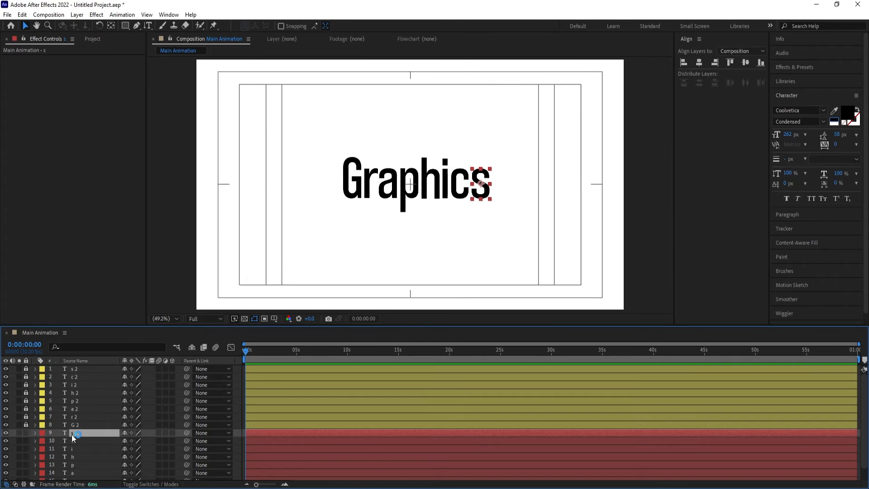
{"action": "scroll", "coordinate": [73, 475], "scroll_direction": "down", "scroll_amount": 1}
{"action": "left_click", "coordinate": [74, 476], "text": "shift"}
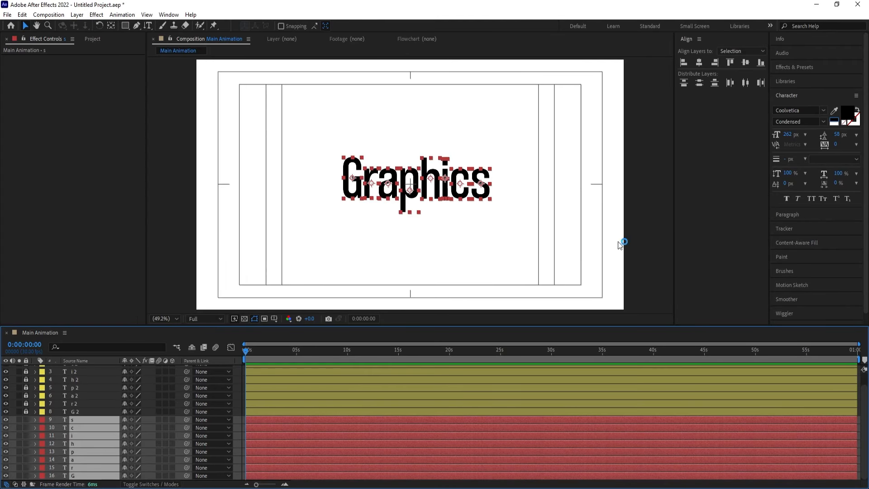
{"action": "left_click", "coordinate": [785, 97]}
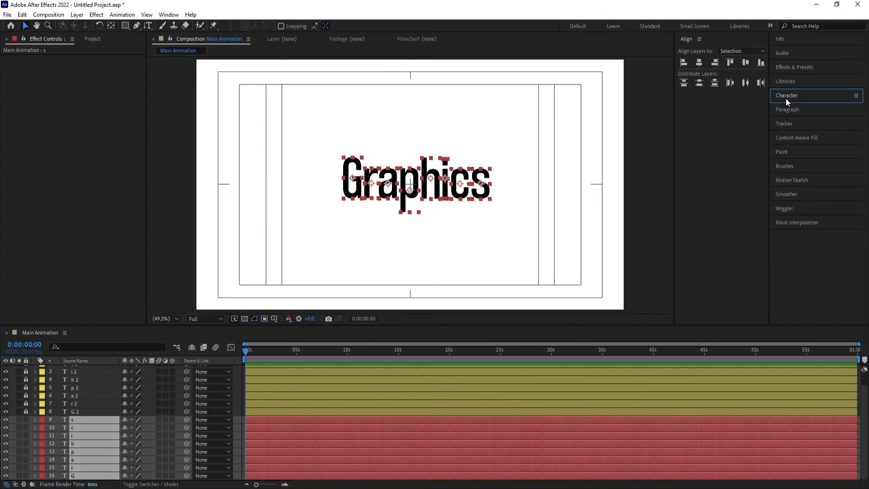
{"action": "left_click", "coordinate": [785, 96]}
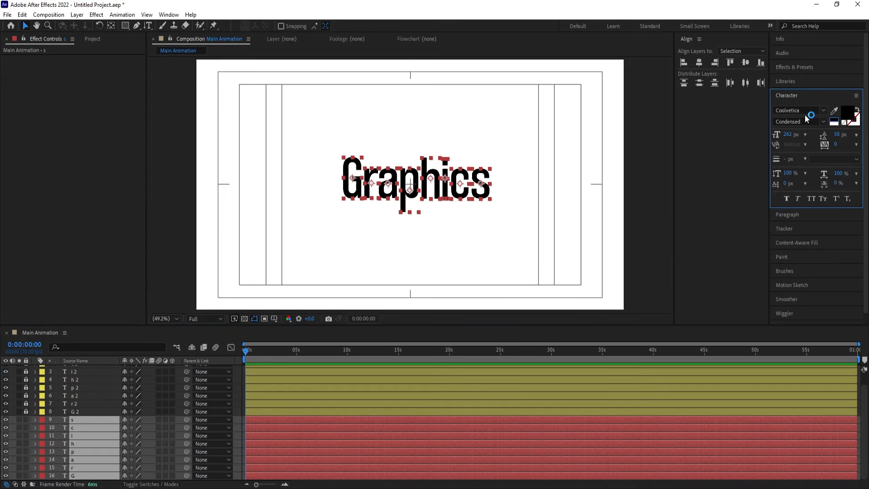
{"action": "left_click", "coordinate": [843, 124]}
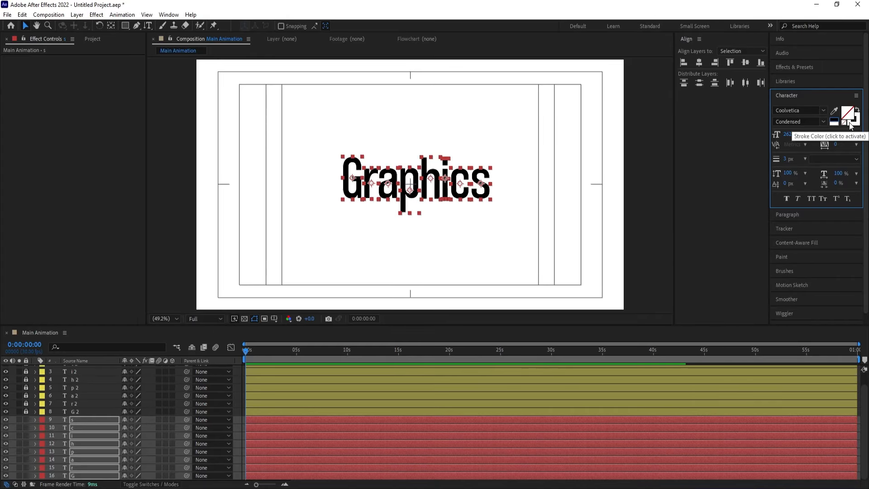
{"action": "left_click", "coordinate": [851, 125]}
{"action": "left_click", "coordinate": [836, 120]}
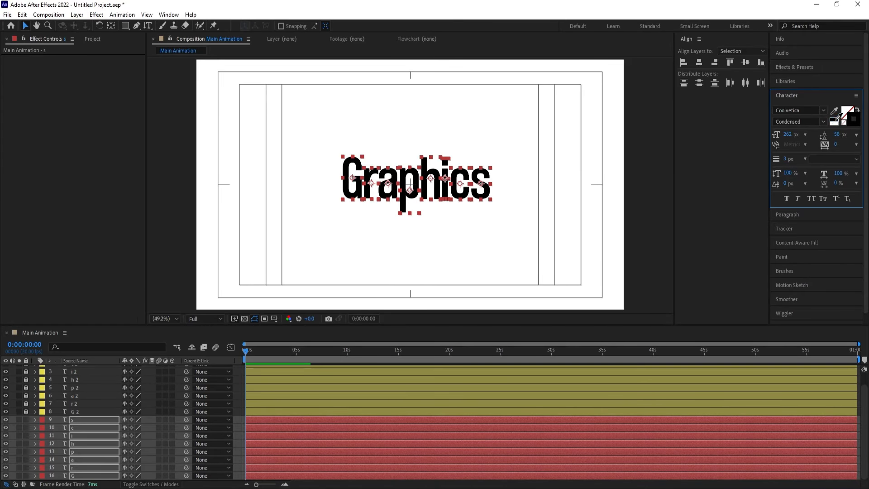
Hide the yellow letter layers and set the stroke width of the outlined letters to 2 px
{"action": "left_click_drag", "start_coordinate": [6, 412], "coordinate": [7, 368]}
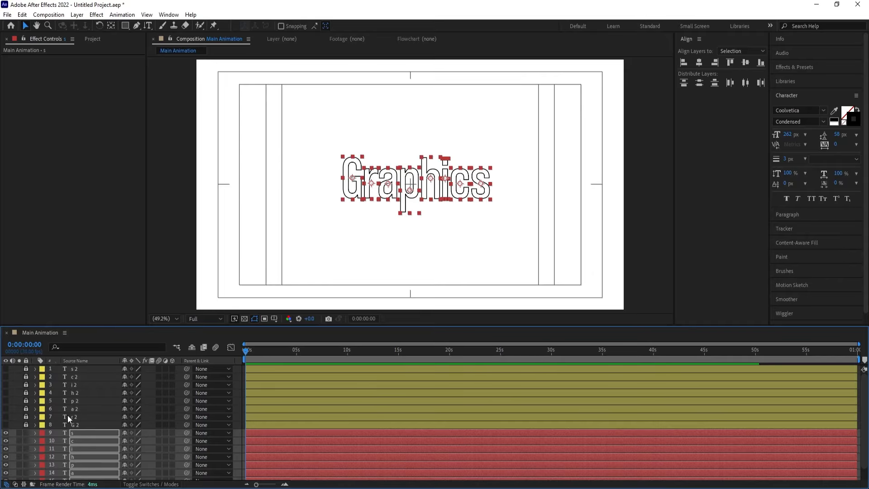
{"action": "scroll", "coordinate": [81, 444], "scroll_direction": "down", "scroll_amount": 1}
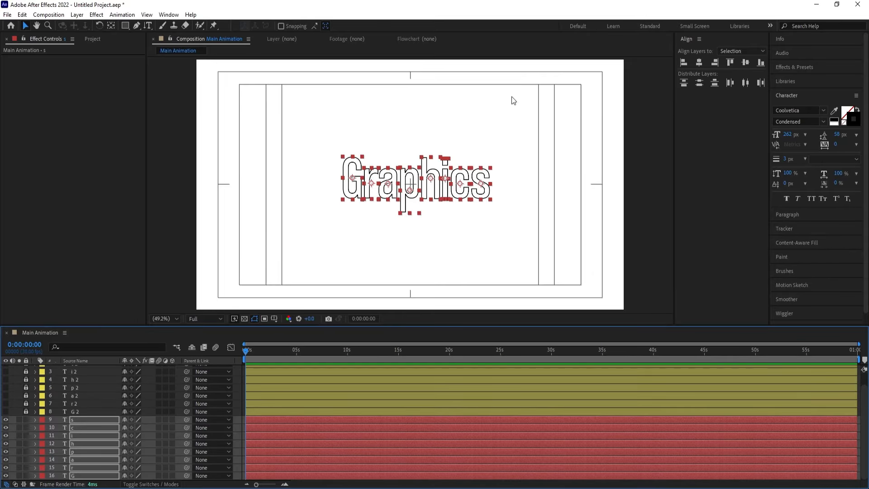
{"action": "left_click", "coordinate": [790, 158]}
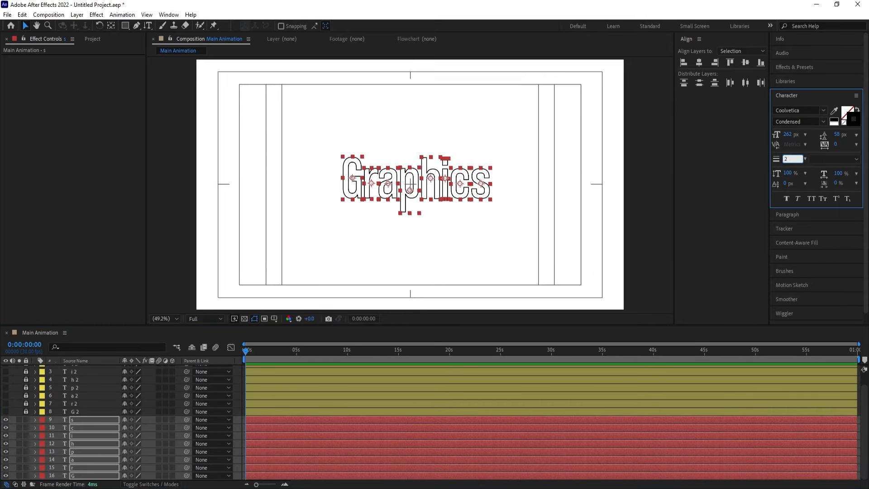
{"action": "key", "text": "Return"}
{"action": "left_click", "coordinate": [234, 374]}
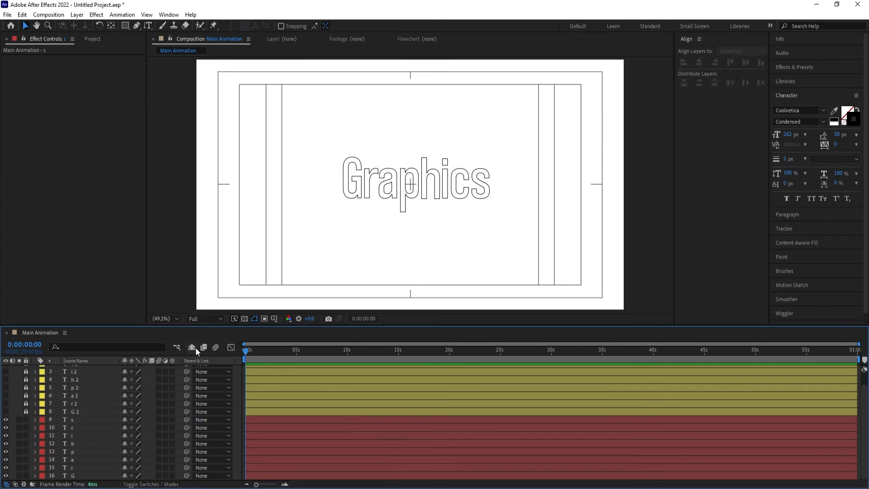
{"action": "left_click", "coordinate": [73, 476]}
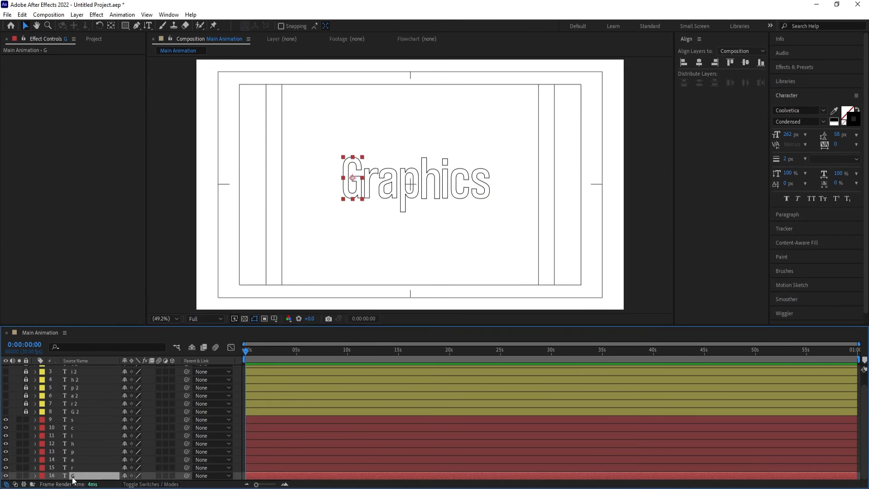
{"action": "left_click", "coordinate": [36, 475]}
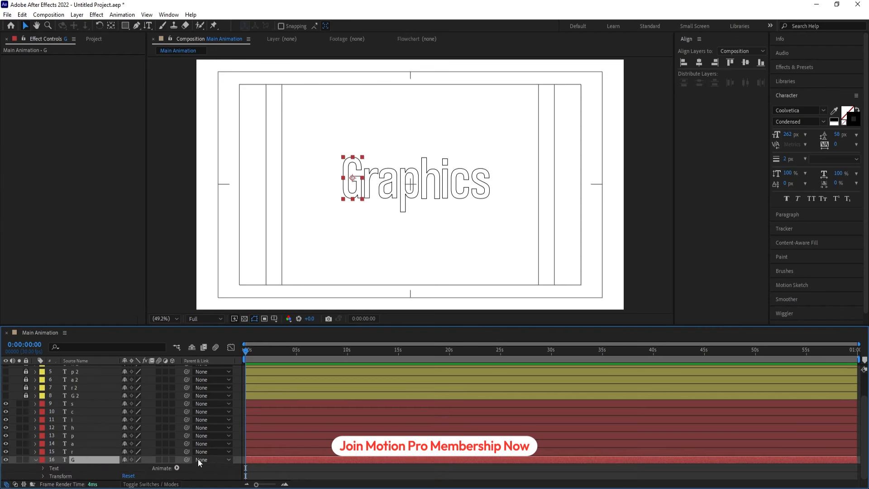
{"action": "left_click", "coordinate": [177, 468]}
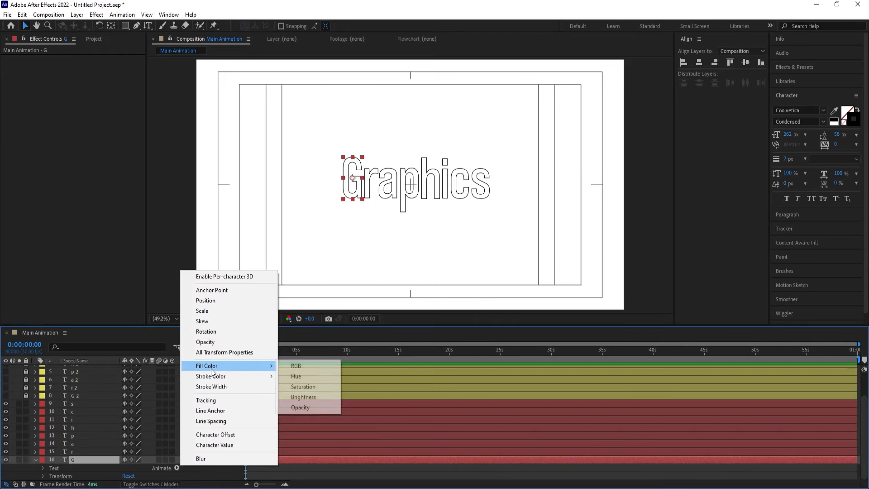
{"action": "left_click", "coordinate": [83, 458]}
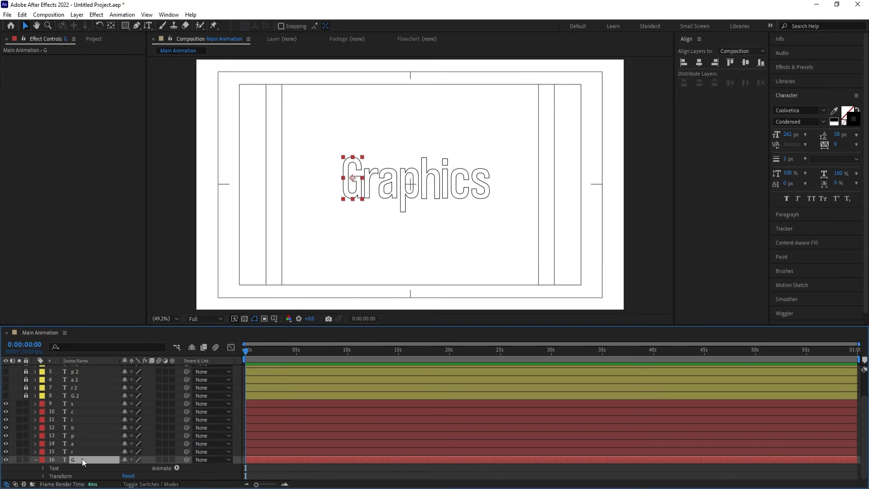
{"action": "left_click", "coordinate": [35, 460]}
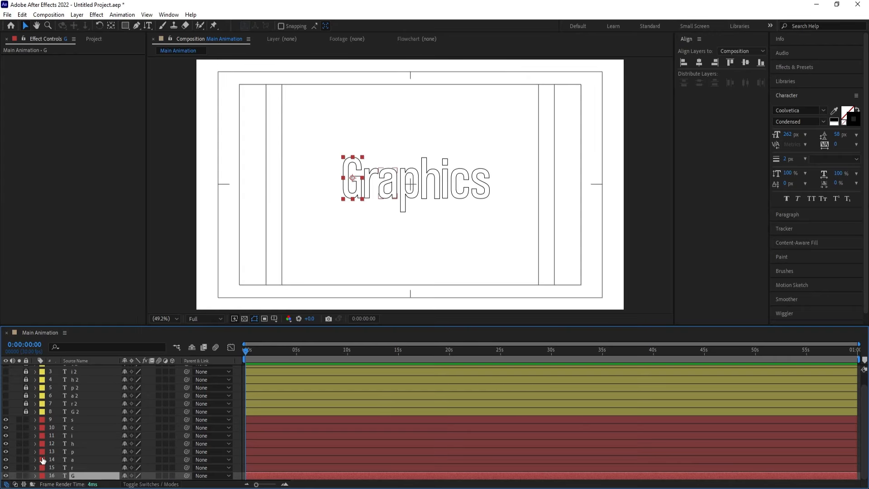
Try to create shapes from all eight red-labelled letter layers at once
{"action": "left_click", "coordinate": [83, 422], "text": "shift"}
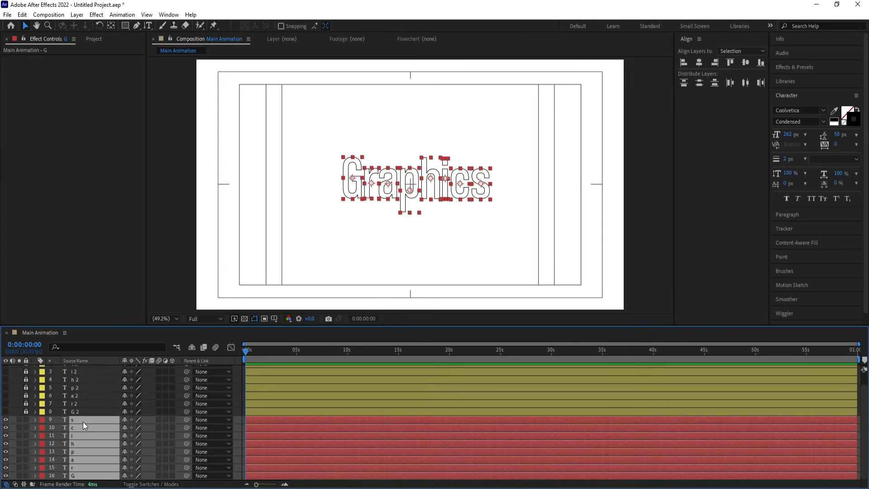
{"action": "right_click", "coordinate": [83, 422]}
{"action": "mouse_move", "coordinate": [141, 347]}
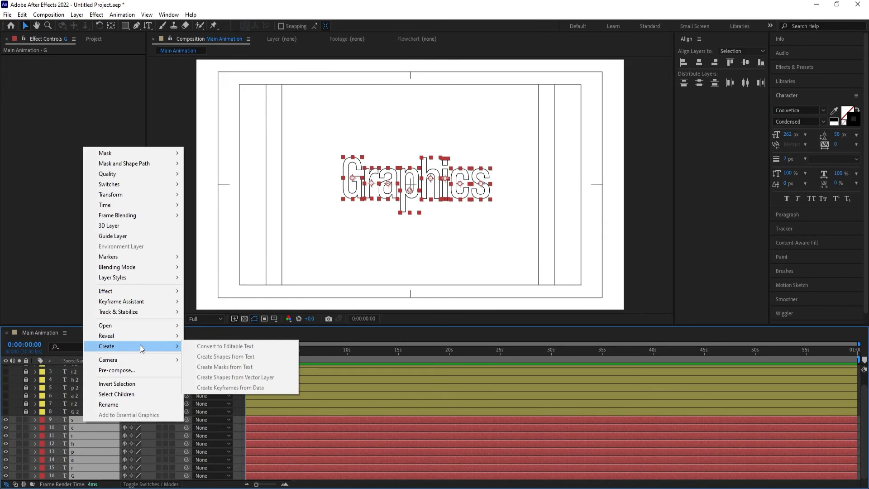
{"action": "left_click", "coordinate": [153, 437]}
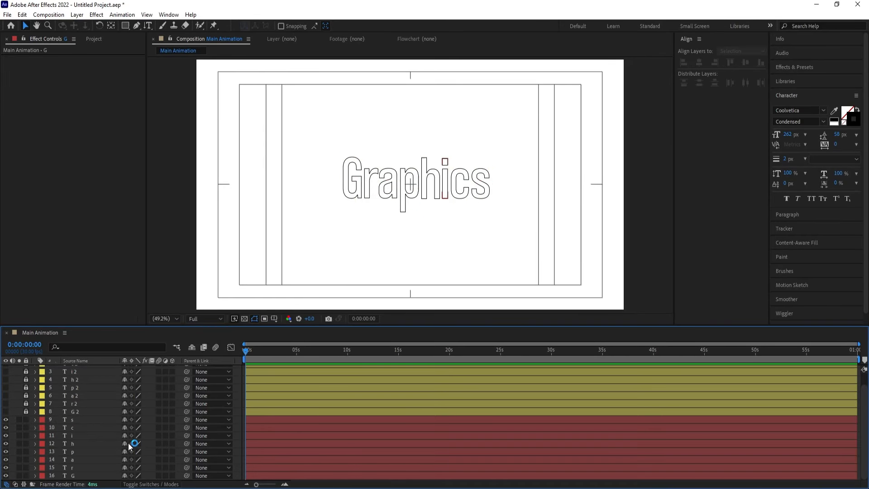
Create shapes from the red-labelled G text layer
{"action": "left_click", "coordinate": [79, 475]}
{"action": "right_click", "coordinate": [78, 476]}
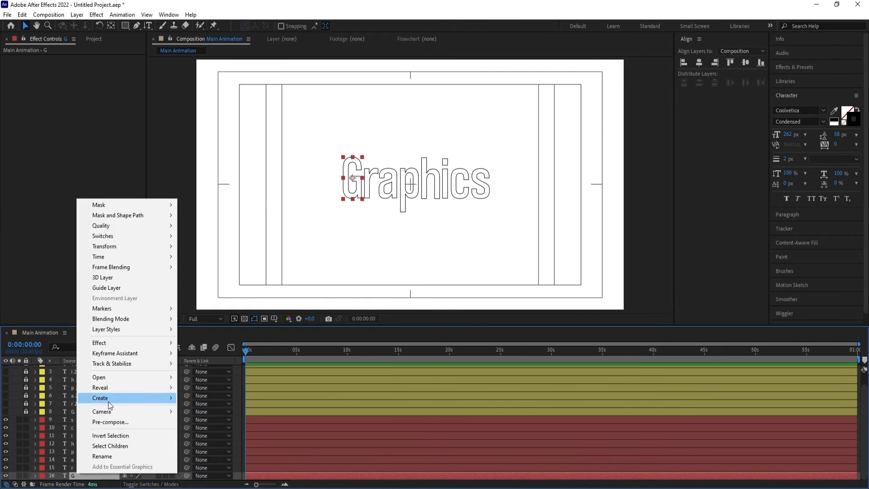
{"action": "mouse_move", "coordinate": [113, 397]}
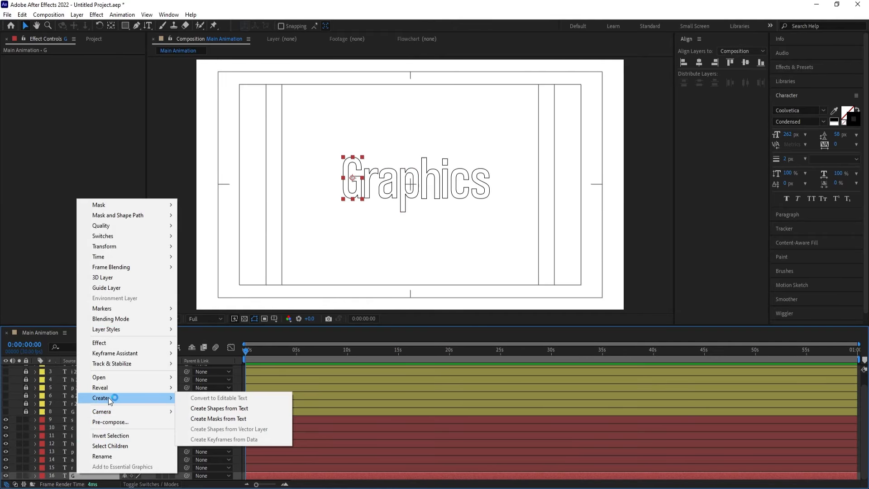
{"action": "left_click", "coordinate": [200, 409]}
Try to create shapes from the red-labelled r and a text layers together
{"action": "left_click", "coordinate": [81, 468]}
{"action": "left_click", "coordinate": [81, 462], "text": "shift"}
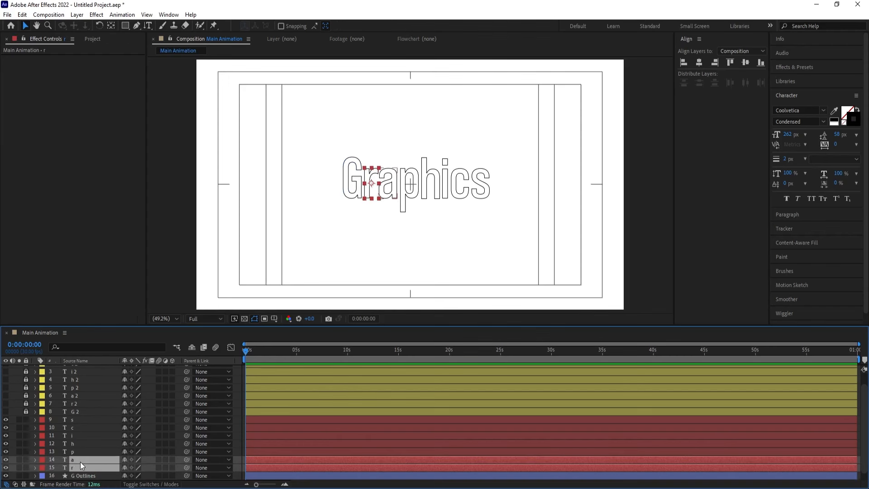
{"action": "right_click", "coordinate": [82, 465]}
{"action": "mouse_move", "coordinate": [119, 387]}
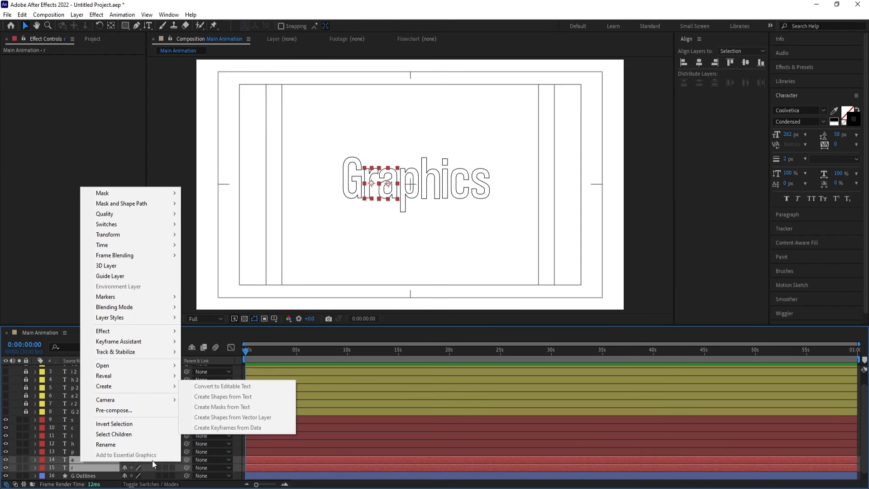
{"action": "left_click", "coordinate": [67, 468]}
Delete the original red-labelled G text layer below its outlines layer
{"action": "scroll", "coordinate": [66, 471], "scroll_direction": "down", "scroll_amount": 1}
{"action": "left_click", "coordinate": [78, 468]}
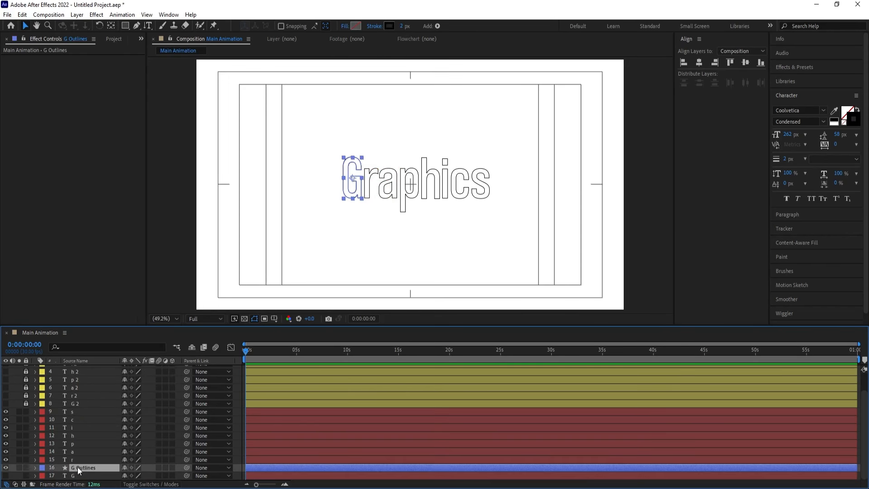
{"action": "left_click", "coordinate": [76, 475]}
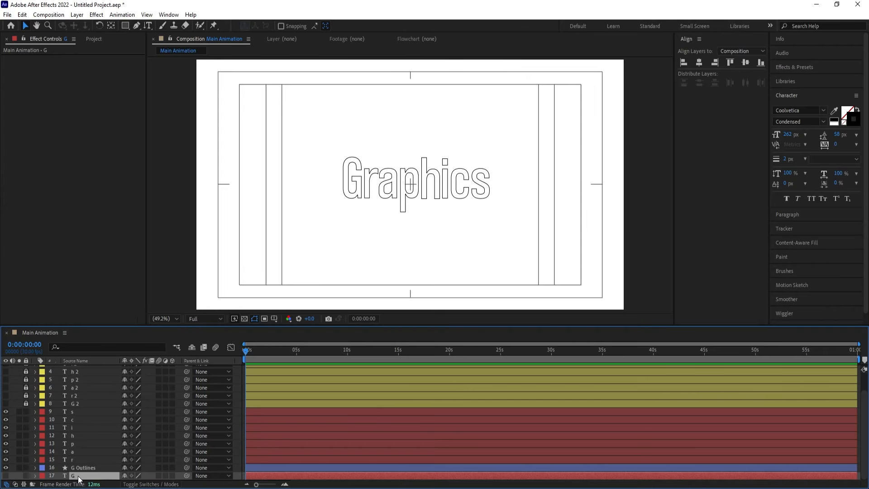
{"action": "key", "text": "Delete"}
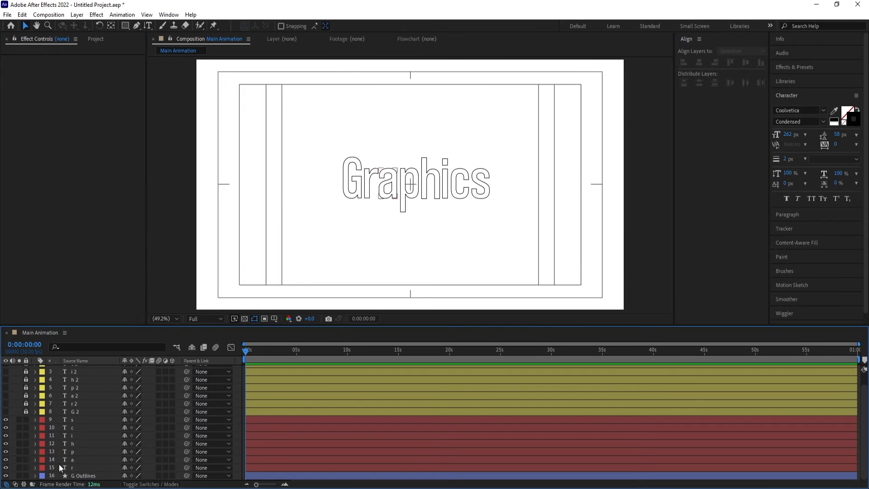
Create shapes from the red-labelled r text layer and delete the original text layer
{"action": "left_click", "coordinate": [76, 471]}
{"action": "right_click", "coordinate": [75, 471]}
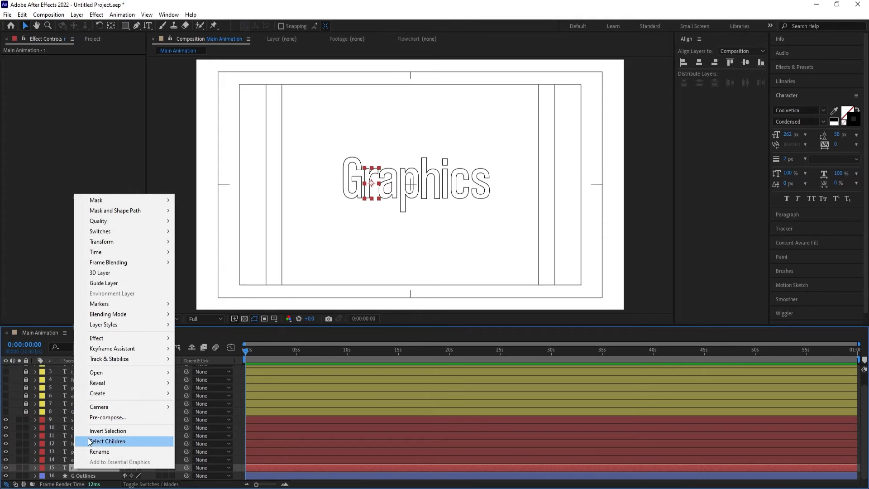
{"action": "mouse_move", "coordinate": [99, 393]}
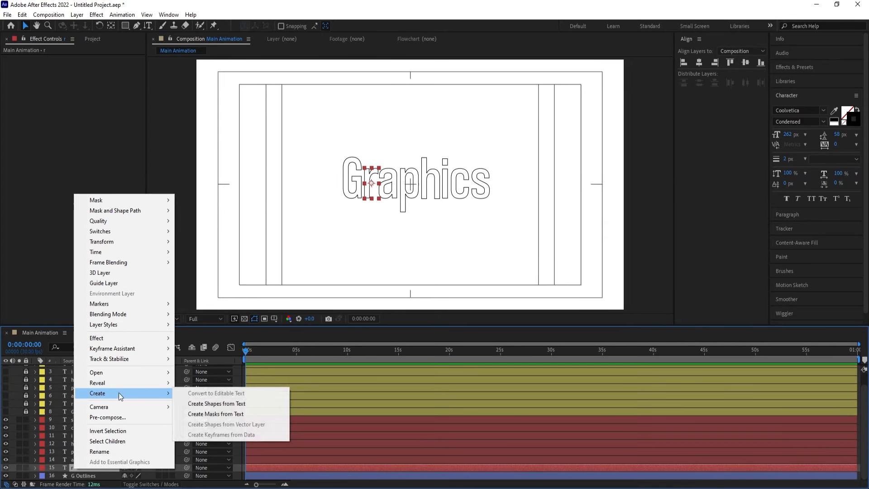
{"action": "left_click", "coordinate": [213, 403]}
{"action": "left_click", "coordinate": [76, 476]}
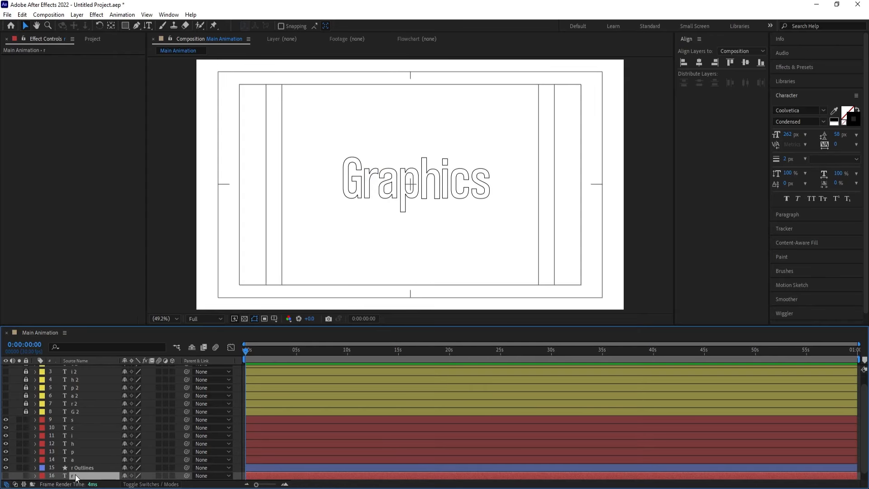
{"action": "key", "text": "Delete"}
Create shapes from the red-labelled a text layer and delete the original text layer
{"action": "left_click", "coordinate": [73, 459]}
{"action": "right_click", "coordinate": [73, 459]}
{"action": "mouse_move", "coordinate": [114, 391]}
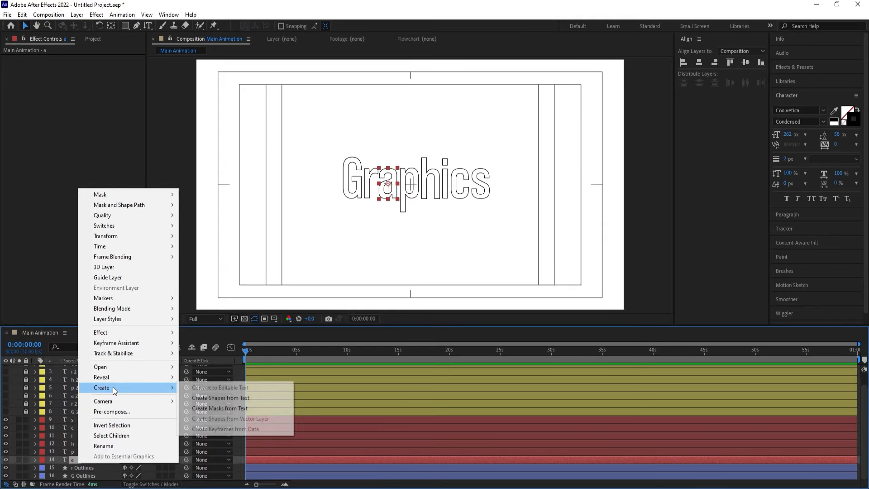
{"action": "left_click", "coordinate": [213, 398]}
{"action": "left_click", "coordinate": [75, 466]}
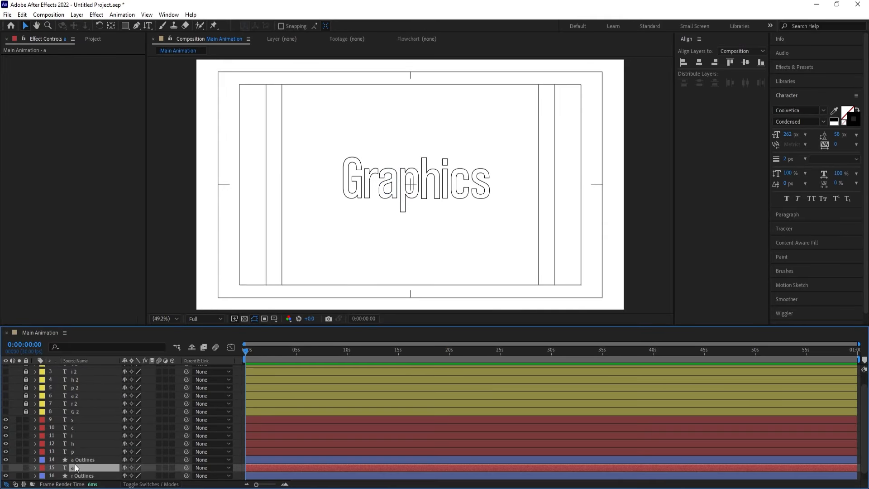
{"action": "key", "text": "Delete"}
Create shapes from the red-labelled p text layer and delete the original text layer
{"action": "left_click", "coordinate": [76, 453]}
{"action": "right_click", "coordinate": [75, 454]}
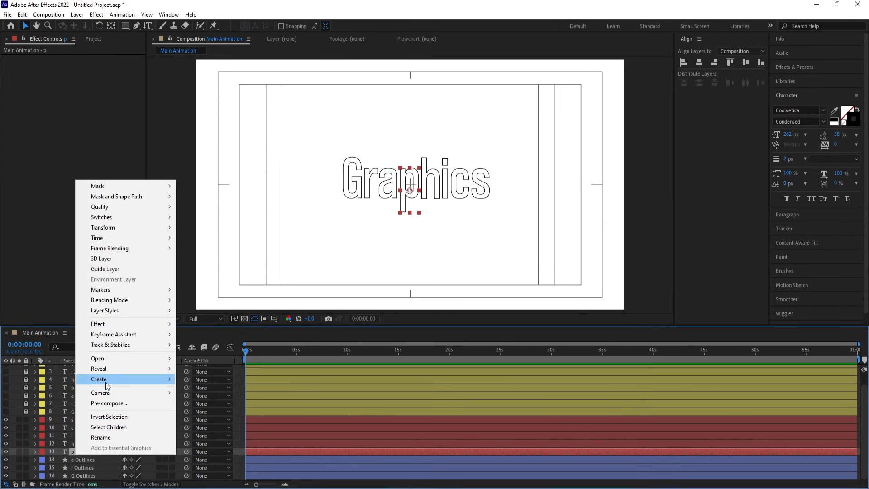
{"action": "mouse_move", "coordinate": [108, 385]}
{"action": "left_click", "coordinate": [210, 390]}
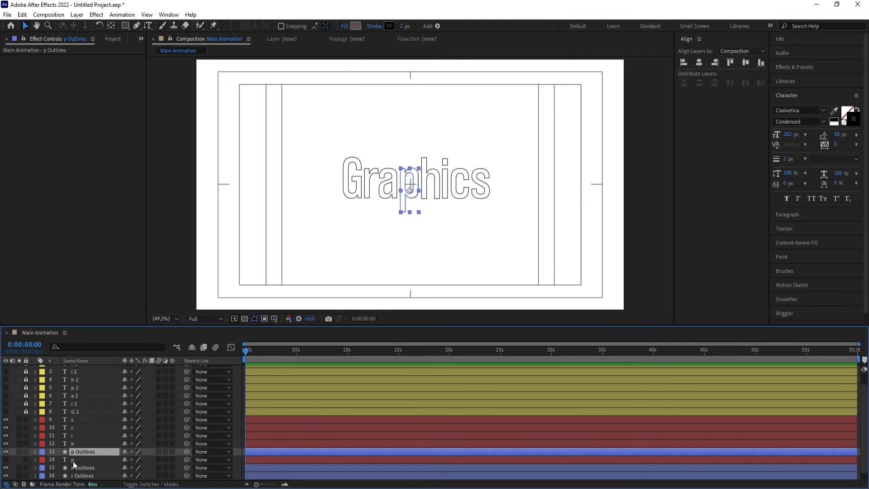
{"action": "left_click", "coordinate": [73, 461]}
{"action": "key", "text": "Delete"}
Create shapes from the red-labelled h text layer and delete the original text layer
{"action": "left_click", "coordinate": [81, 441]}
{"action": "right_click", "coordinate": [82, 441]}
{"action": "mouse_move", "coordinate": [109, 365]}
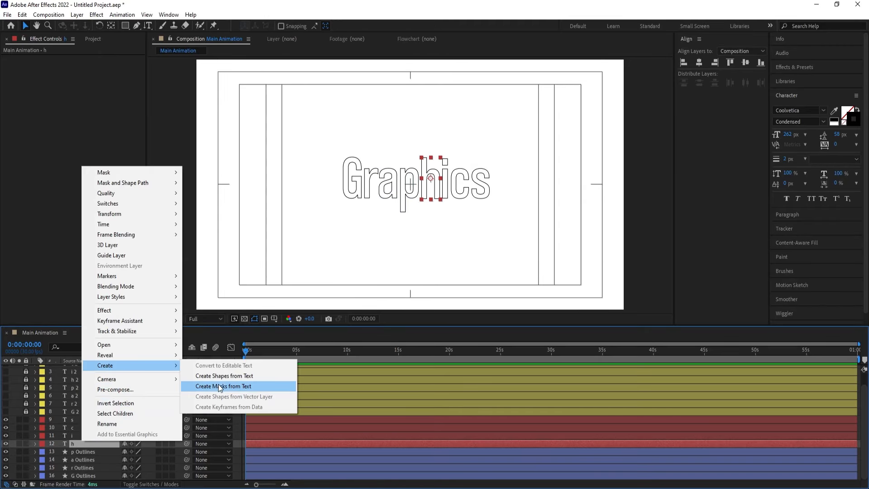
{"action": "left_click", "coordinate": [218, 376]}
{"action": "left_click", "coordinate": [67, 452]}
{"action": "key", "text": "Delete"}
Create shapes from the red-labelled i text layer and delete the original text layer
{"action": "left_click", "coordinate": [78, 435]}
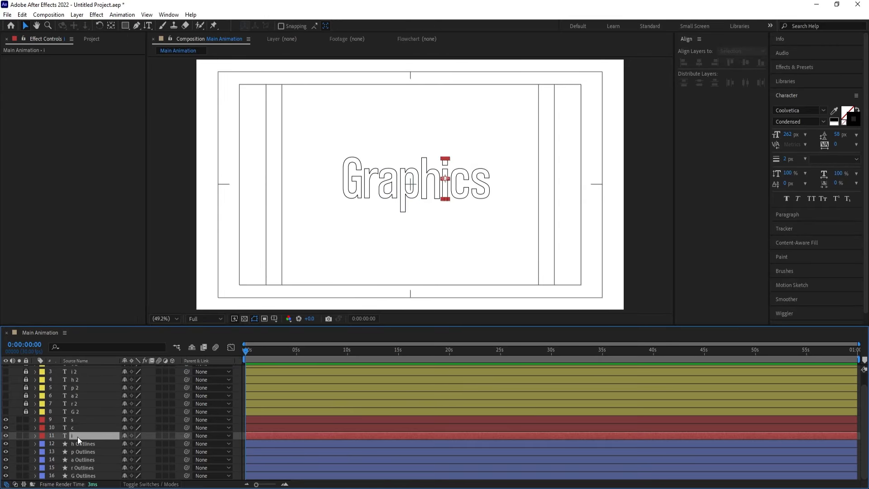
{"action": "right_click", "coordinate": [77, 436]}
{"action": "mouse_move", "coordinate": [108, 364]}
{"action": "left_click", "coordinate": [217, 370]}
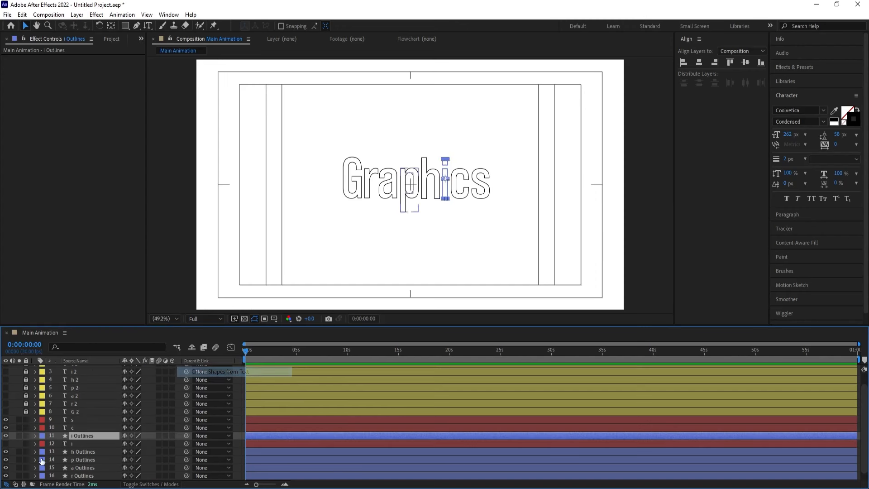
{"action": "left_click", "coordinate": [70, 444]}
{"action": "key", "text": "Delete"}
Create shapes from the red-labelled c text layer and delete the original text layer
{"action": "left_click", "coordinate": [71, 428]}
{"action": "right_click", "coordinate": [71, 427]}
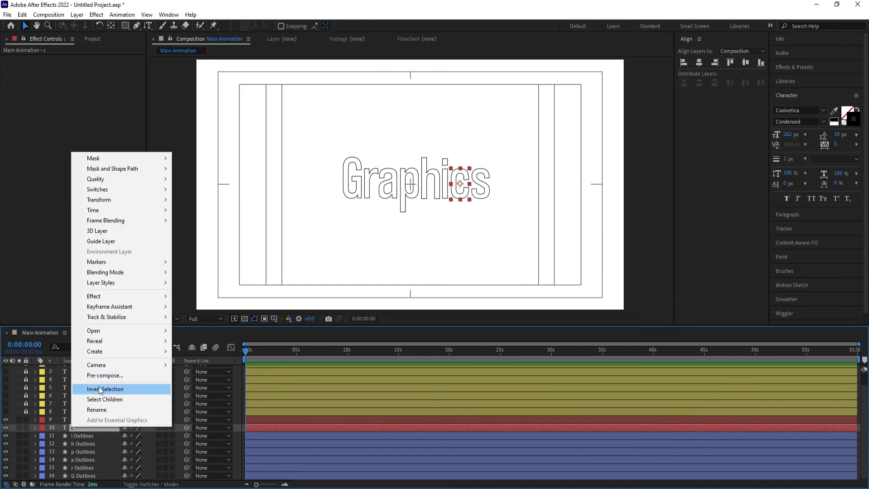
{"action": "mouse_move", "coordinate": [120, 352]}
{"action": "left_click", "coordinate": [226, 362]}
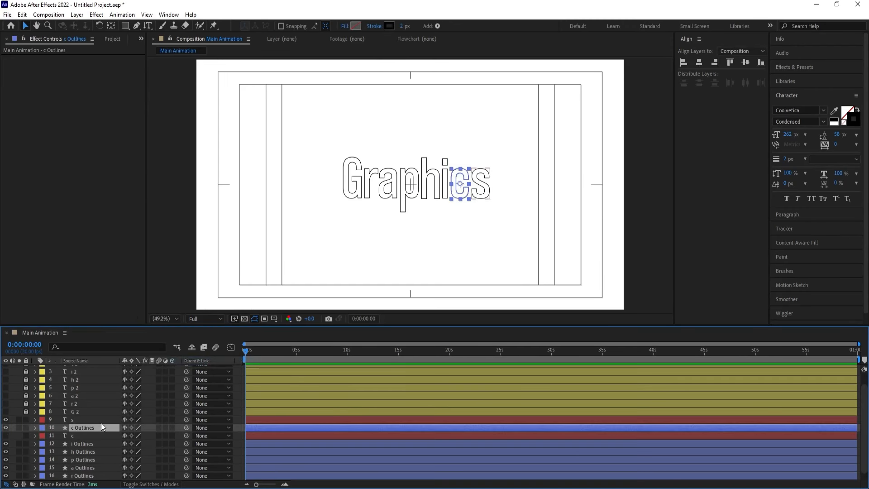
{"action": "left_click", "coordinate": [68, 436]}
{"action": "key", "text": "Delete"}
Create shapes from the red-labelled s text layer and delete the original text layer
{"action": "left_click", "coordinate": [74, 421]}
{"action": "right_click", "coordinate": [75, 421]}
{"action": "mouse_move", "coordinate": [92, 349]}
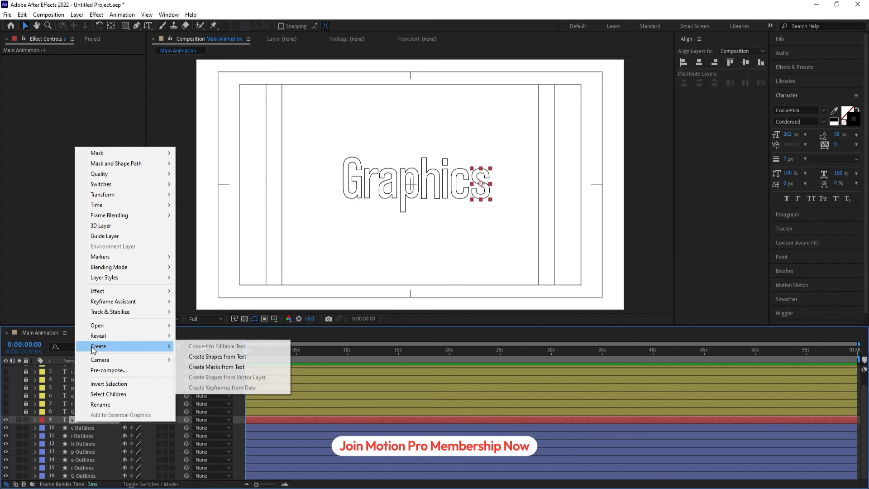
{"action": "left_click", "coordinate": [212, 357]}
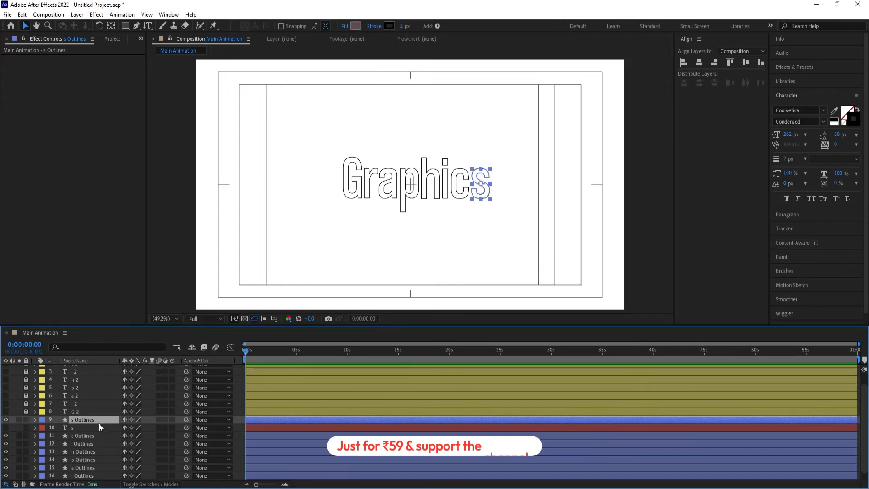
{"action": "left_click", "coordinate": [78, 428]}
{"action": "key", "text": "Delete"}
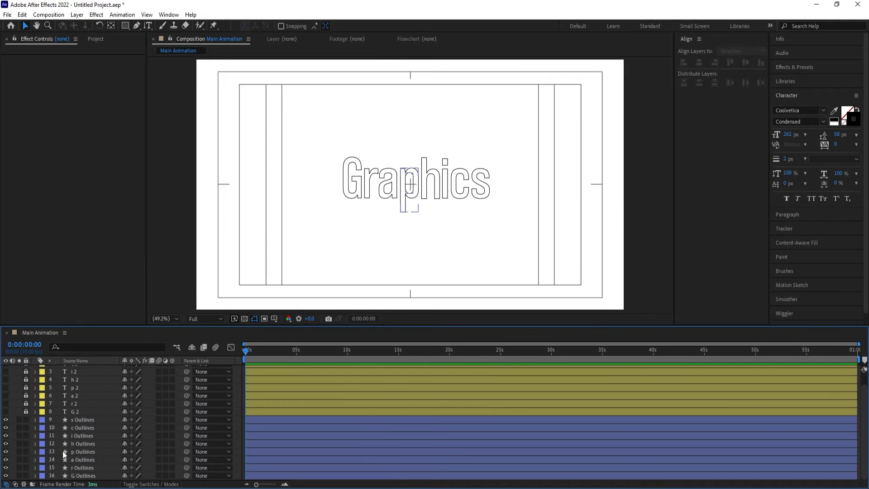
{"action": "left_click", "coordinate": [85, 476]}
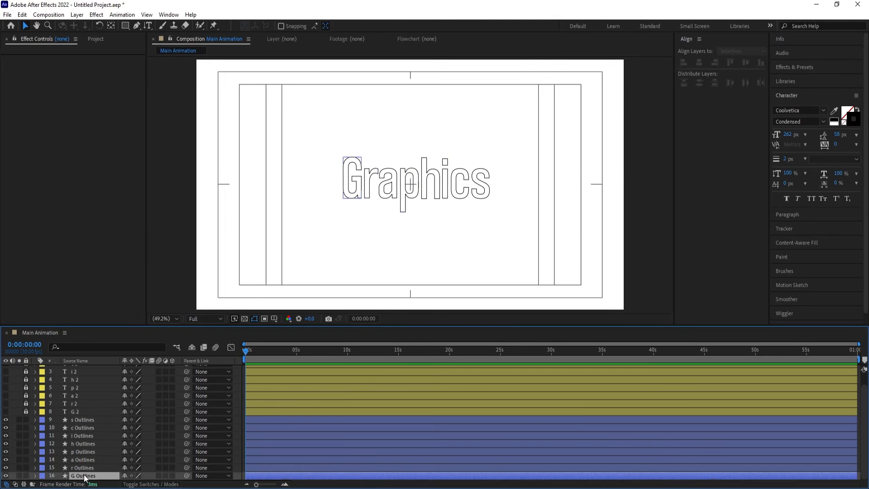
{"action": "left_click", "coordinate": [35, 476]}
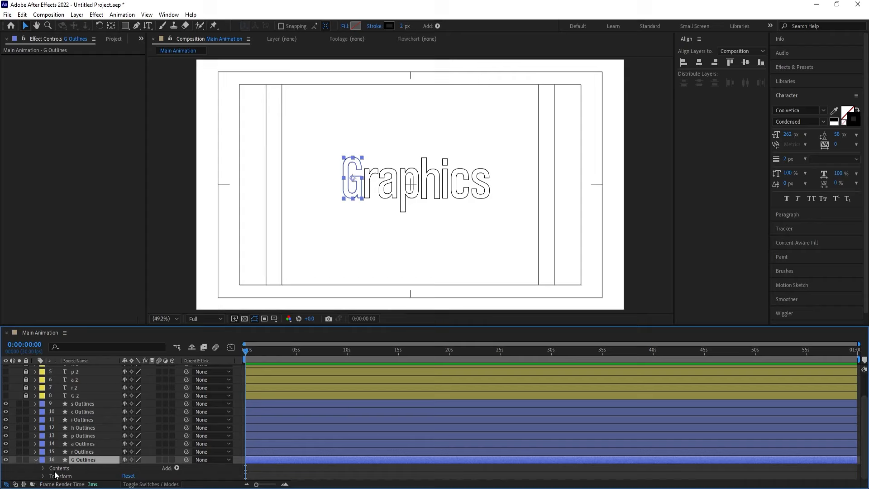
{"action": "left_click", "coordinate": [177, 468]}
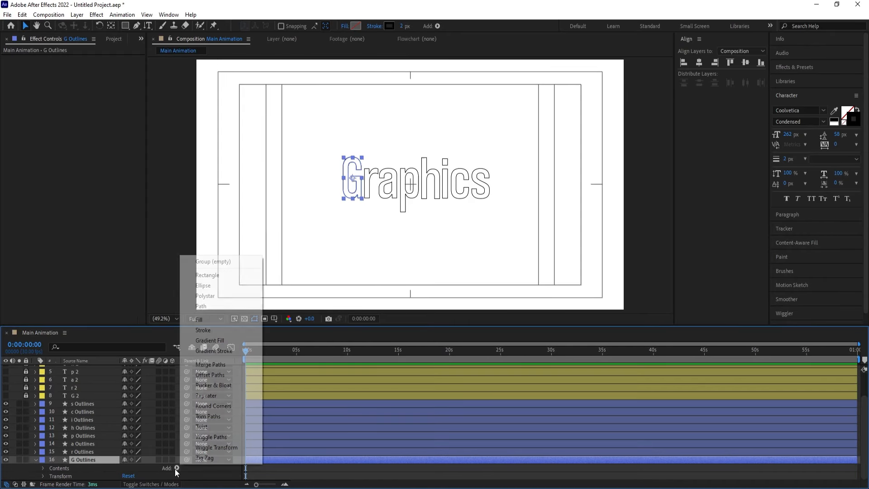
{"action": "left_click", "coordinate": [232, 476]}
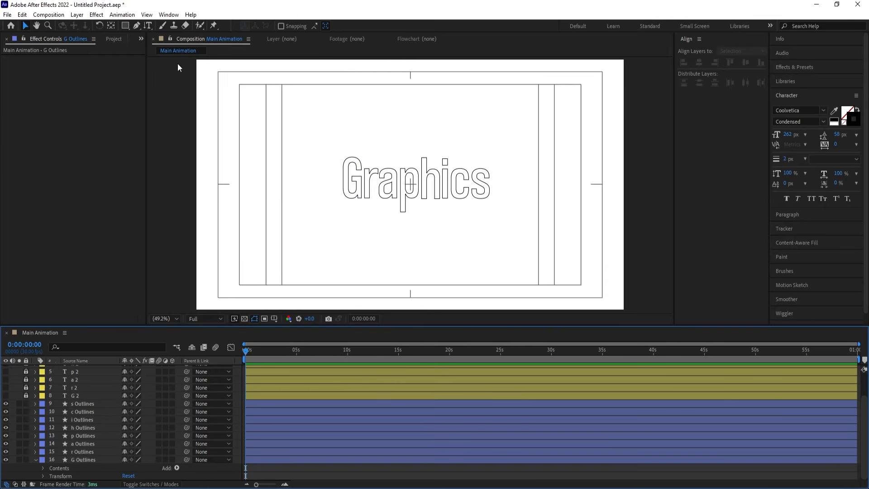
Set up the Pen tool with no fill and a black stroke 2 px wide
{"action": "left_click", "coordinate": [137, 27]}
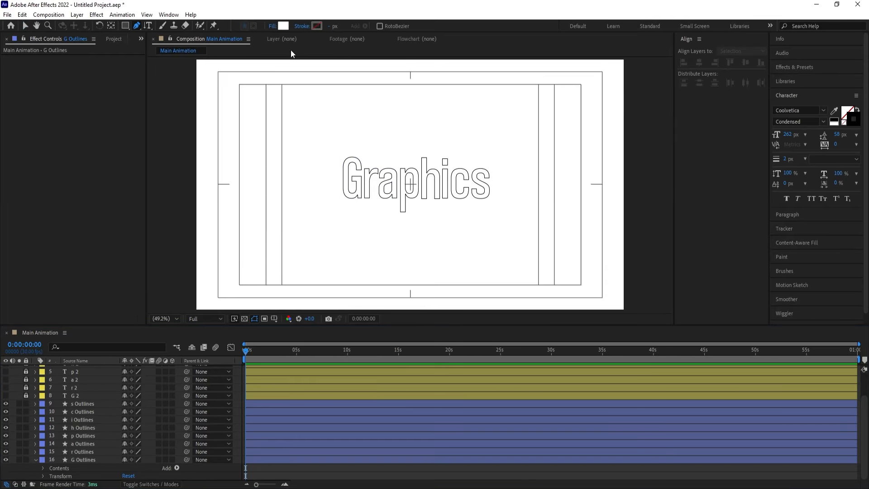
{"action": "left_click", "coordinate": [273, 27]}
{"action": "left_click", "coordinate": [388, 222]}
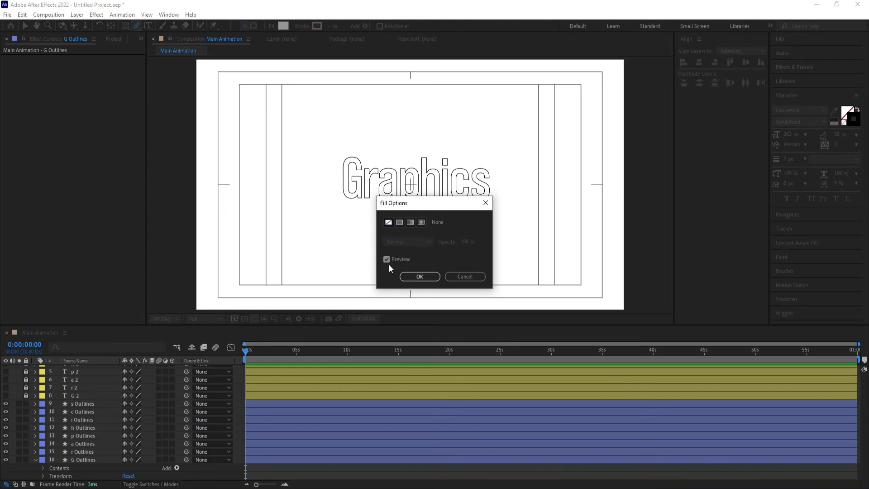
{"action": "left_click", "coordinate": [419, 276]}
{"action": "left_click", "coordinate": [316, 25]}
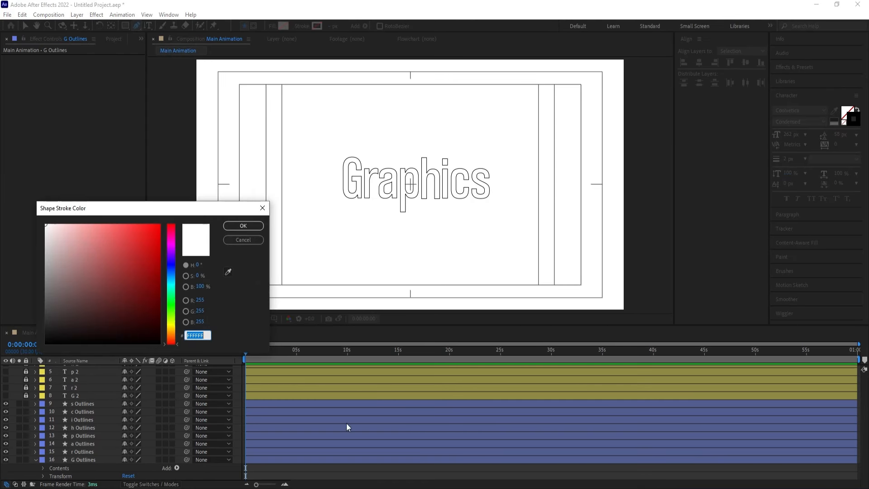
{"action": "left_click", "coordinate": [96, 339]}
{"action": "left_click", "coordinate": [243, 226]}
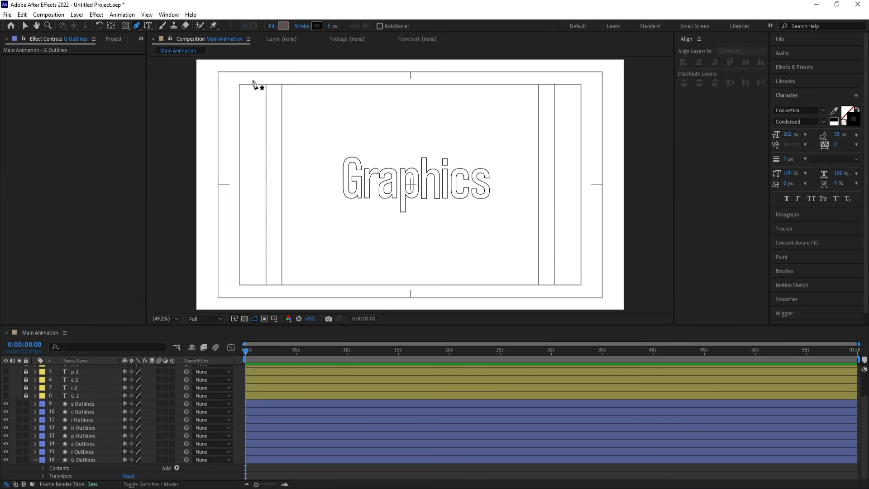
{"action": "left_click", "coordinate": [329, 27]}
{"action": "type", "text": "2"}
{"action": "key", "text": "Return"}
Draw a straight horizontal line from the bottom of the letter G to just outside the composition's left edge
{"action": "scroll", "coordinate": [355, 203], "scroll_direction": "up", "scroll_amount": 5}
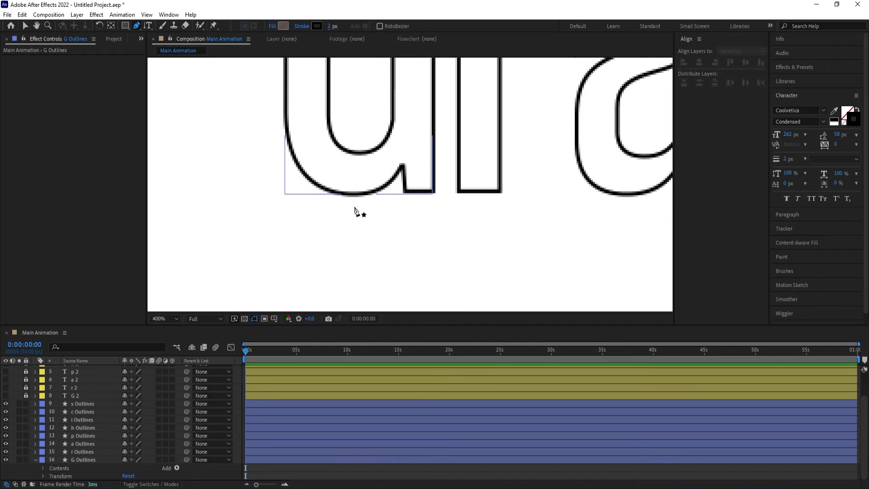
{"action": "left_click", "coordinate": [352, 195]}
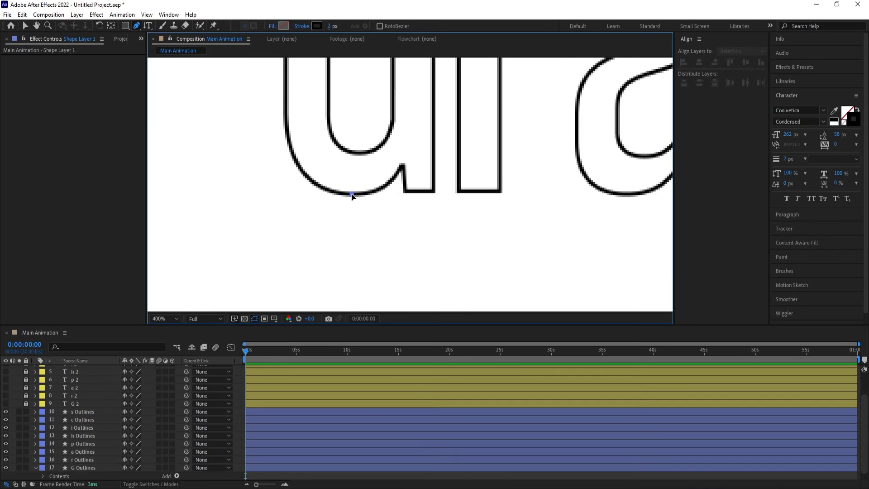
{"action": "scroll", "coordinate": [356, 217], "scroll_direction": "down", "scroll_amount": 5}
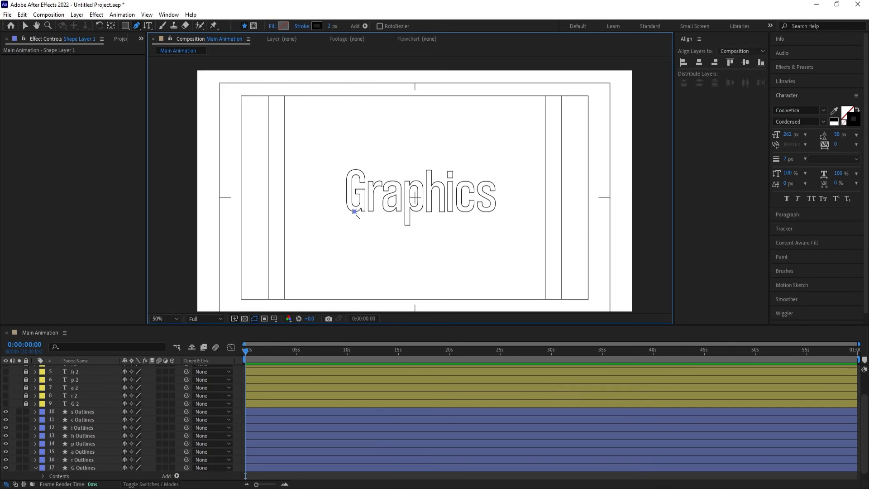
{"action": "left_click", "coordinate": [187, 217], "text": "shift"}
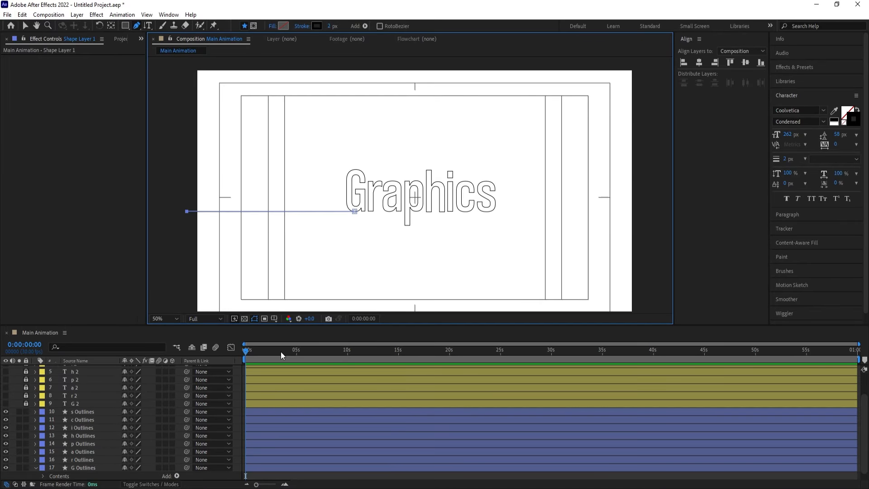
{"action": "left_click", "coordinate": [239, 371]}
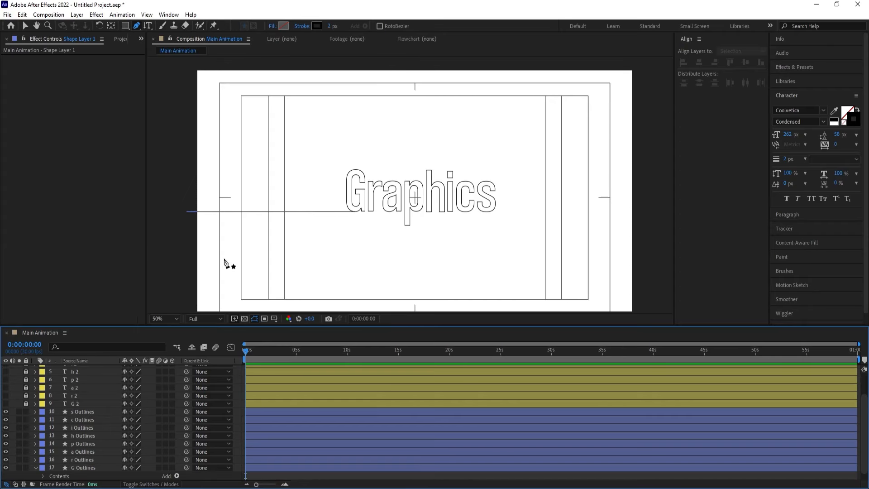
Rename the new line's shape layer to Stroke
{"action": "scroll", "coordinate": [80, 407], "scroll_direction": "up", "scroll_amount": 3}
{"action": "left_click", "coordinate": [87, 369]}
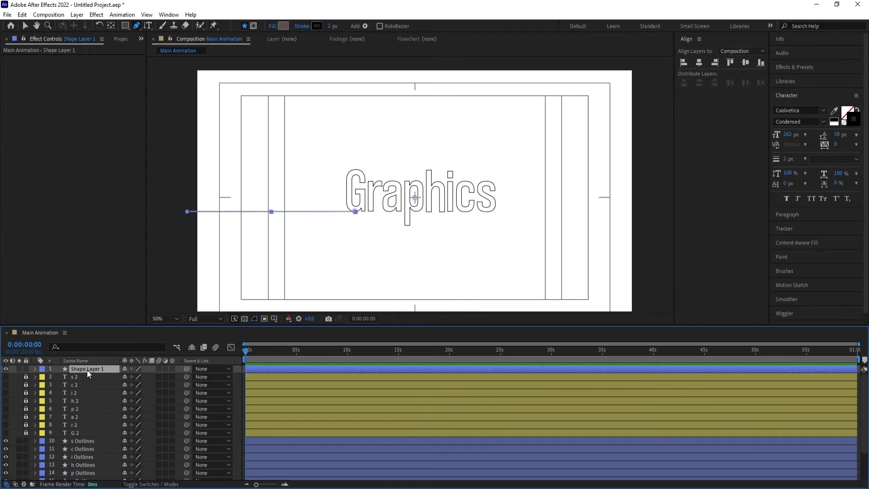
{"action": "key", "text": "Return"}
{"action": "type", "text": "Stroke"}
{"action": "key", "text": "Return"}
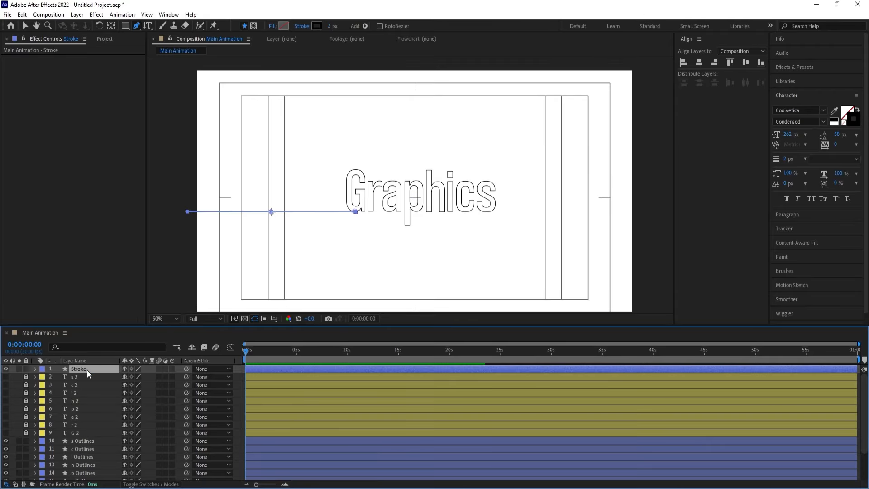
Add Trim Paths to the Stroke layer and keyframe its Start at 100% at 0:00:00:00
{"action": "left_click", "coordinate": [35, 368]}
{"action": "left_click", "coordinate": [177, 376]}
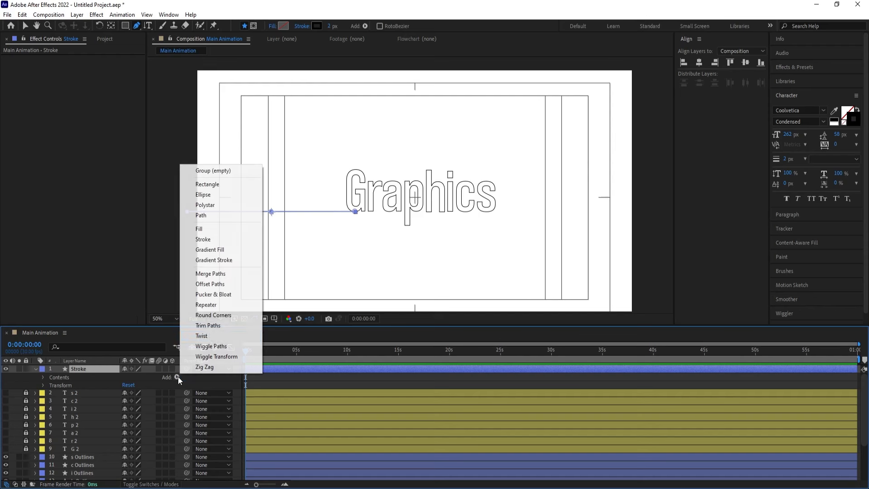
{"action": "left_click", "coordinate": [208, 325]}
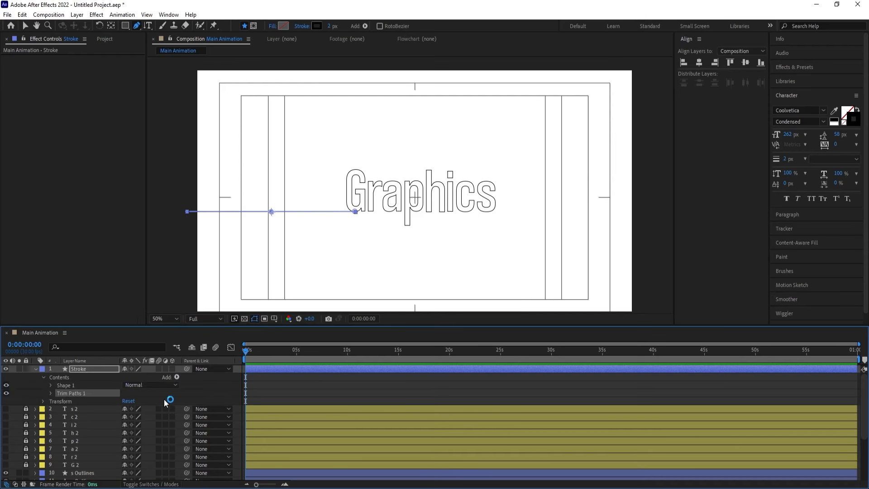
{"action": "left_click", "coordinate": [50, 393]}
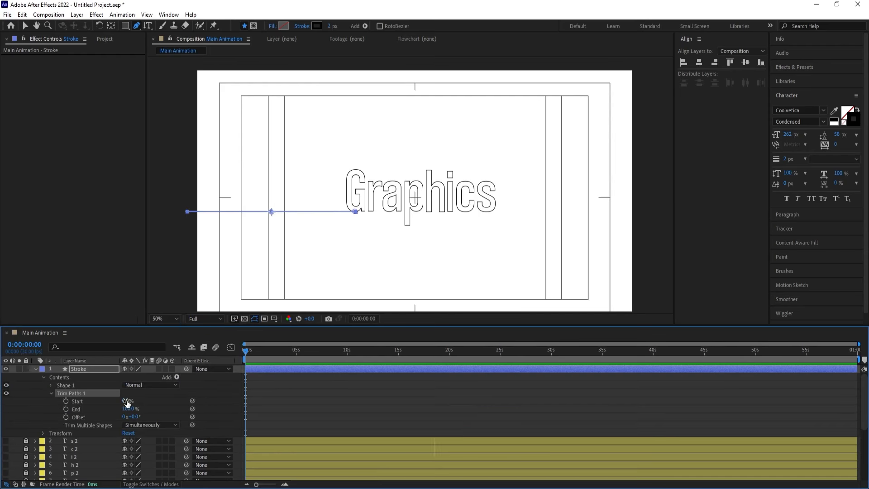
{"action": "left_click_drag", "start_coordinate": [128, 403], "coordinate": [183, 391]}
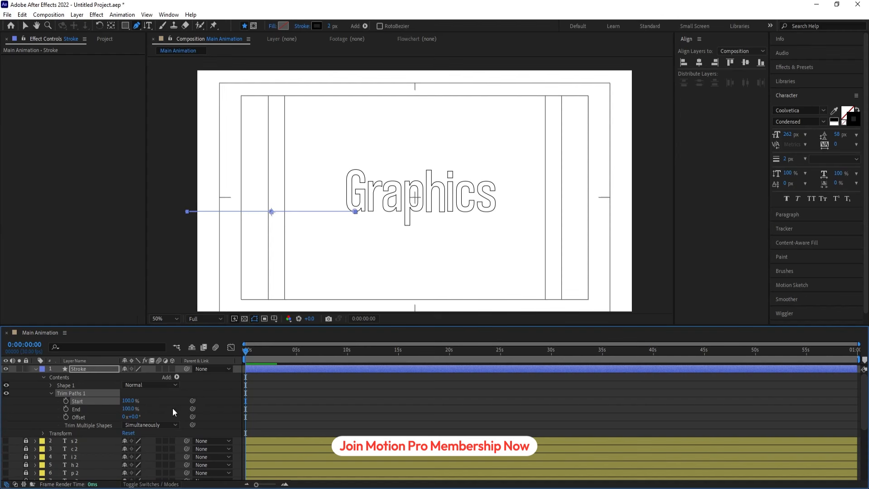
{"action": "left_click", "coordinate": [66, 401]}
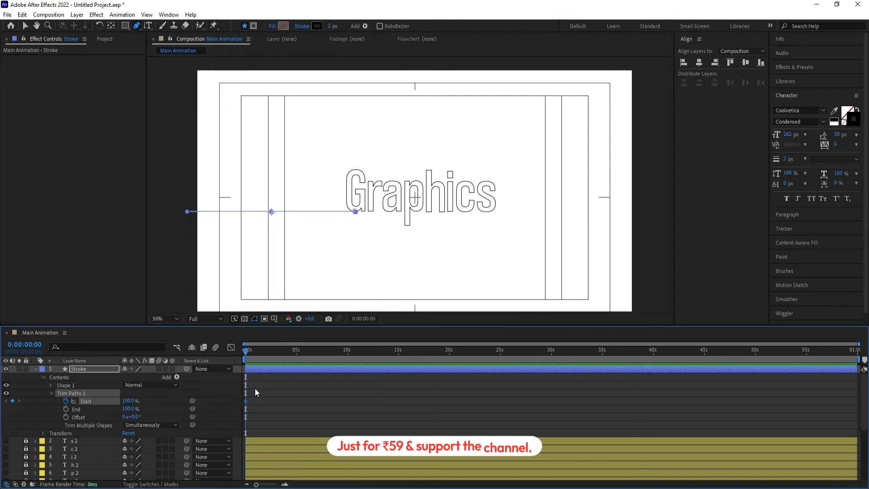
Keyframe the Stroke layer's Trim Paths Start at 0% at 0:00:00:20
{"action": "scroll", "coordinate": [254, 387], "scroll_direction": "up", "scroll_amount": 5}
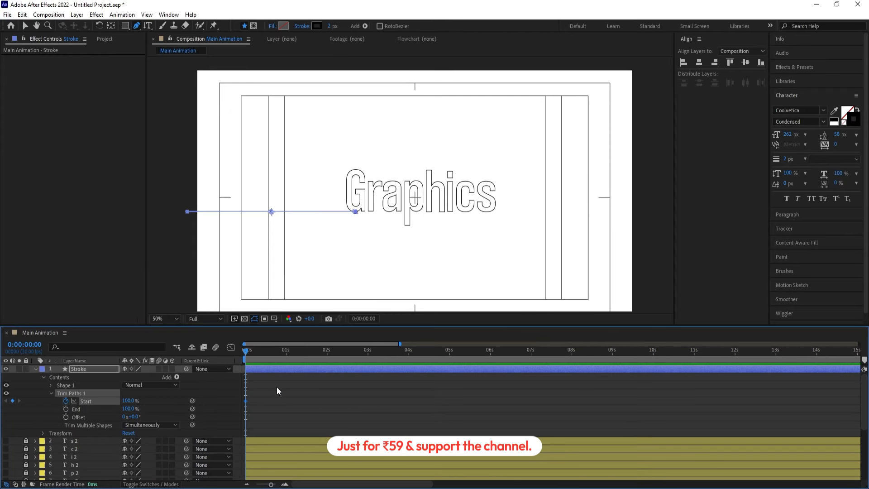
{"action": "left_click", "coordinate": [300, 352]}
{"action": "type", "text": "0"}
{"action": "key", "text": "Return"}
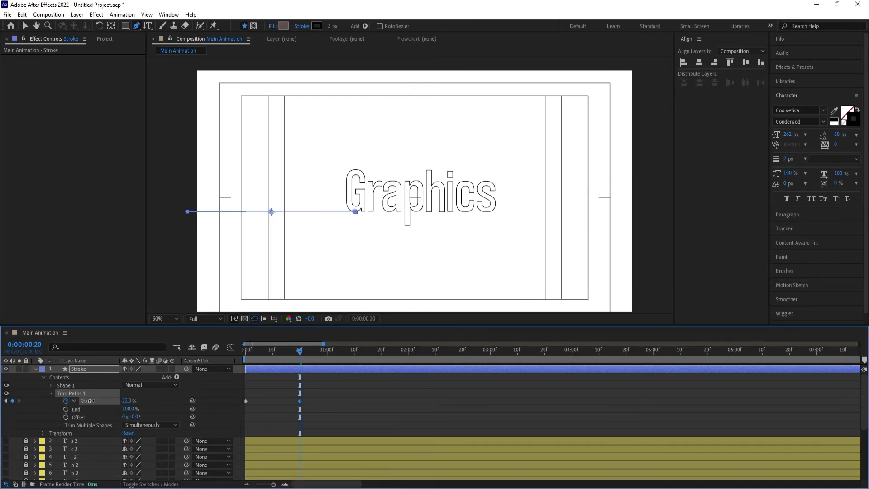
Apply Easy Ease to both Trim Paths Start keyframes and preview the line animation
{"action": "left_click_drag", "start_coordinate": [312, 425], "coordinate": [243, 391]}
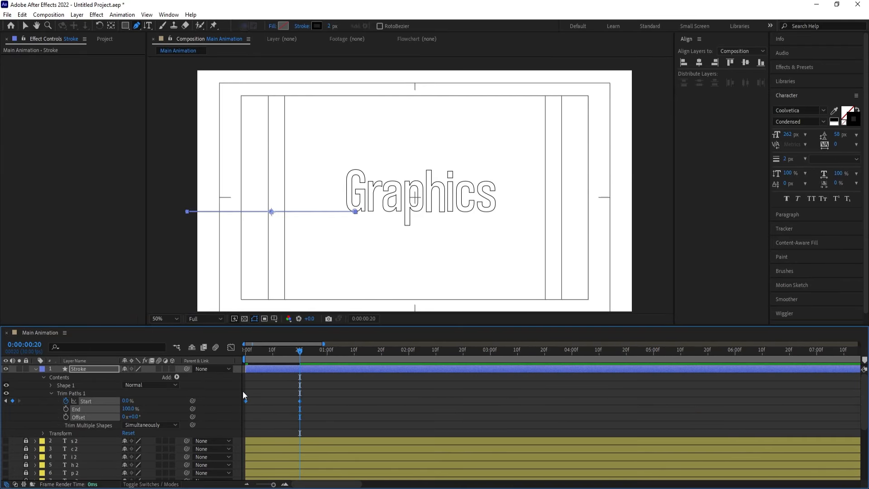
{"action": "mouse_move", "coordinate": [255, 354]}
{"action": "left_mouse_down"}
{"action": "mouse_move", "coordinate": [243, 355]}
{"action": "mouse_move", "coordinate": [266, 351]}
{"action": "mouse_move", "coordinate": [243, 352]}
{"action": "left_mouse_up"}
{"action": "key", "text": "space"}
{"action": "key", "text": "space"}
{"action": "key", "text": "space"}
Move the second Start keyframe to 0:00:01:20 and play back the slower line animation
{"action": "key", "text": "space"}
{"action": "left_click", "coordinate": [316, 400]}
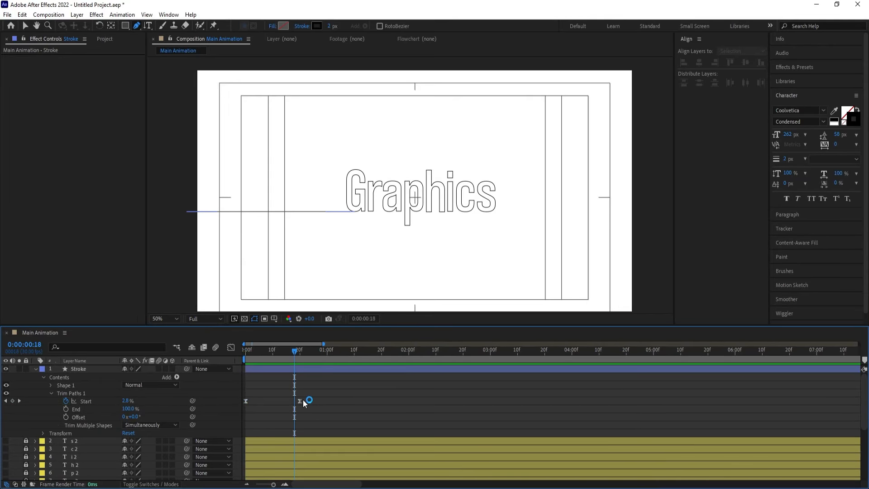
{"action": "left_click_drag", "start_coordinate": [301, 400], "coordinate": [383, 398]}
{"action": "left_click_drag", "start_coordinate": [304, 352], "coordinate": [199, 365]}
{"action": "key", "text": "space"}
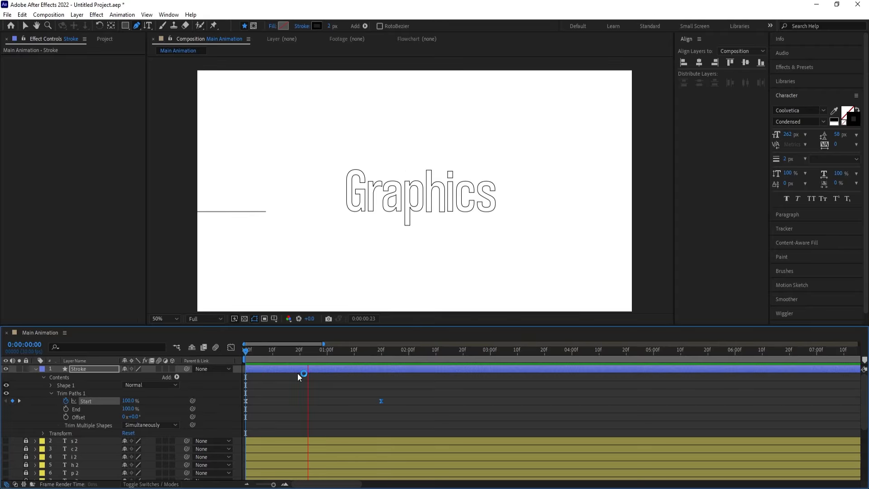
{"action": "key", "text": "space"}
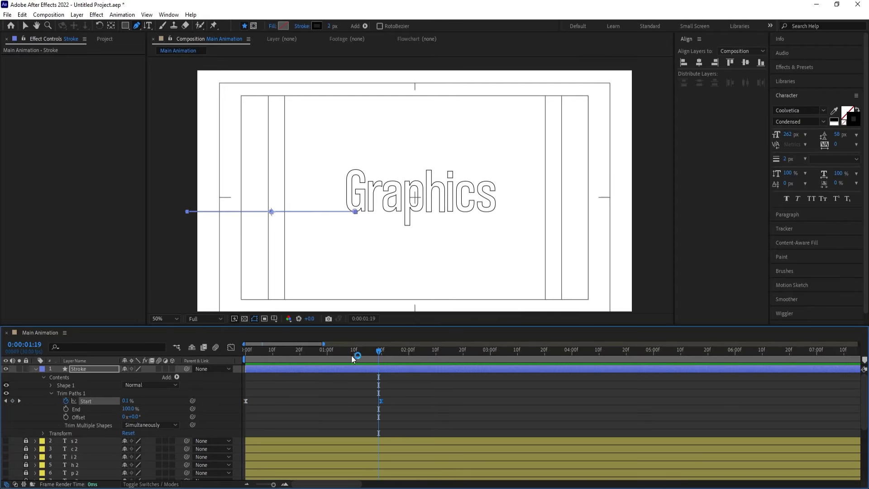
{"action": "left_click_drag", "start_coordinate": [352, 355], "coordinate": [273, 355]}
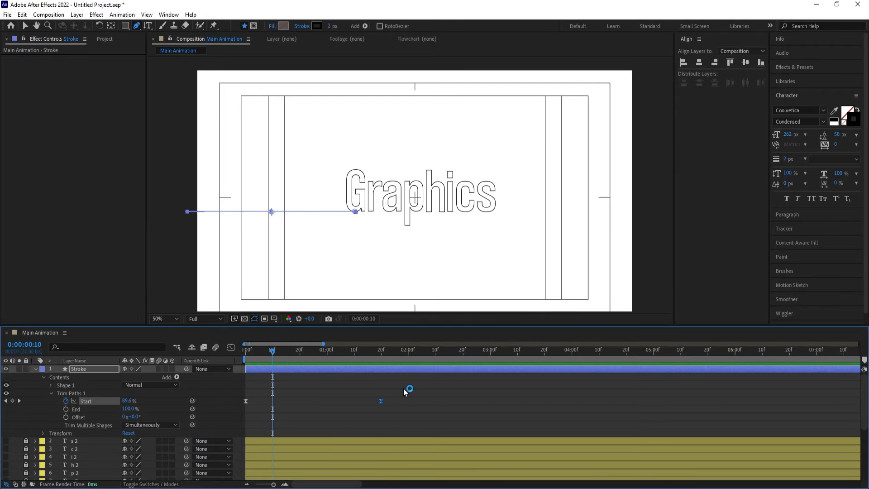
Reshape the Start keyframes' speed graph so the speed peaks shortly before the second keyframe, and preview the result
{"action": "left_click_drag", "start_coordinate": [410, 386], "coordinate": [258, 418]}
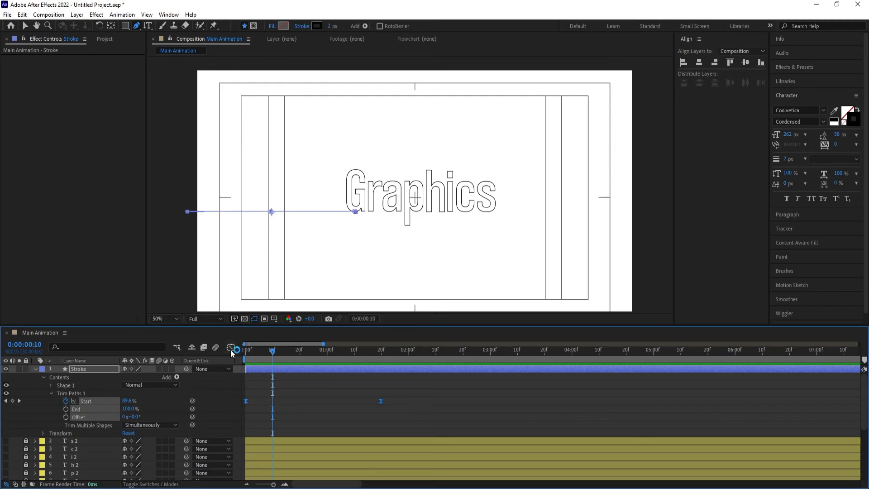
{"action": "left_click", "coordinate": [231, 348]}
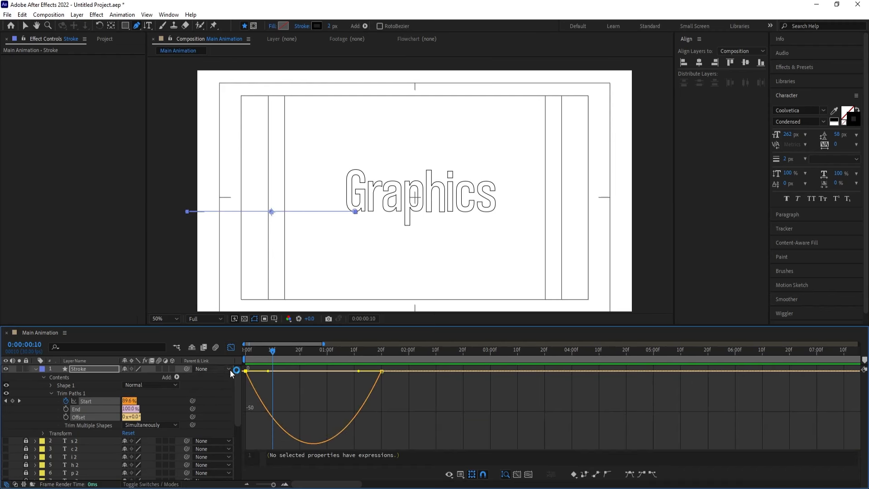
{"action": "left_click_drag", "start_coordinate": [273, 398], "coordinate": [224, 358]}
{"action": "left_click_drag", "start_coordinate": [269, 374], "coordinate": [291, 371]}
{"action": "left_click", "coordinate": [360, 373]}
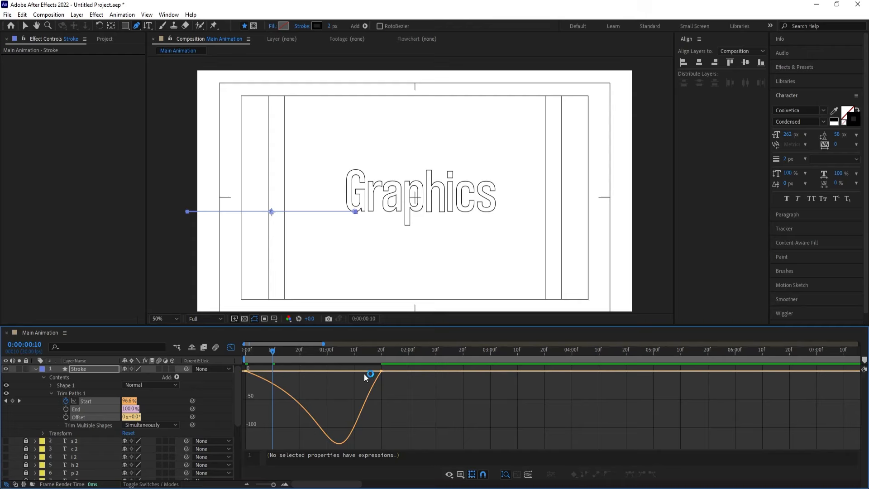
{"action": "left_click_drag", "start_coordinate": [398, 393], "coordinate": [373, 372]}
{"action": "left_click_drag", "start_coordinate": [272, 353], "coordinate": [245, 354]}
{"action": "key", "text": "space"}
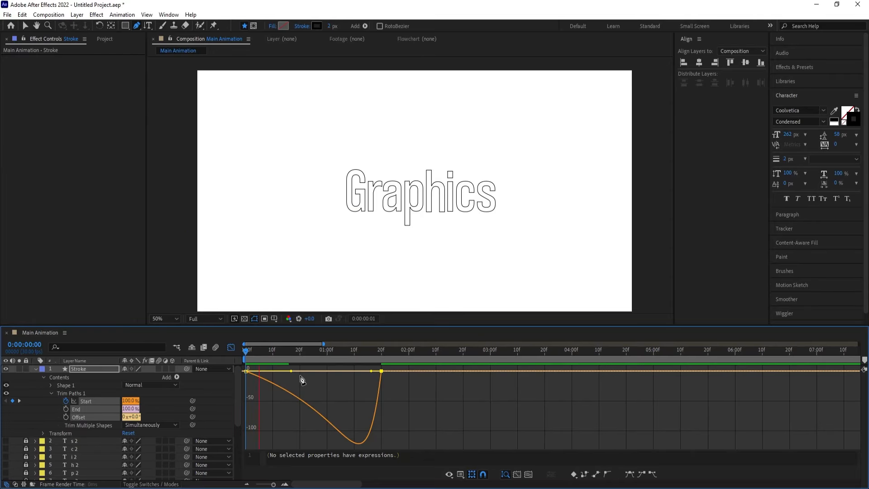
{"action": "key", "text": "space"}
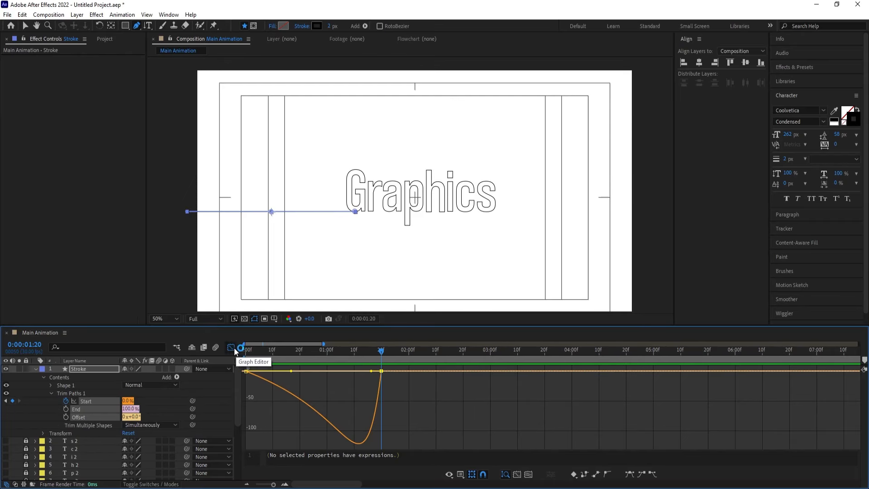
{"action": "left_click", "coordinate": [231, 347]}
Shift all eight letter Outlines layers to begin at 0:00:01:20, where the line animation ends
{"action": "left_click", "coordinate": [34, 370]}
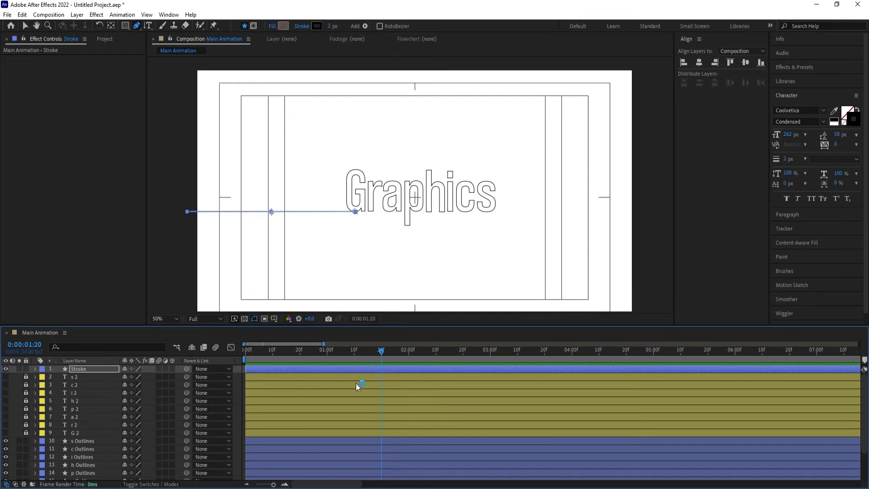
{"action": "scroll", "coordinate": [366, 384], "scroll_direction": "down", "scroll_amount": 3}
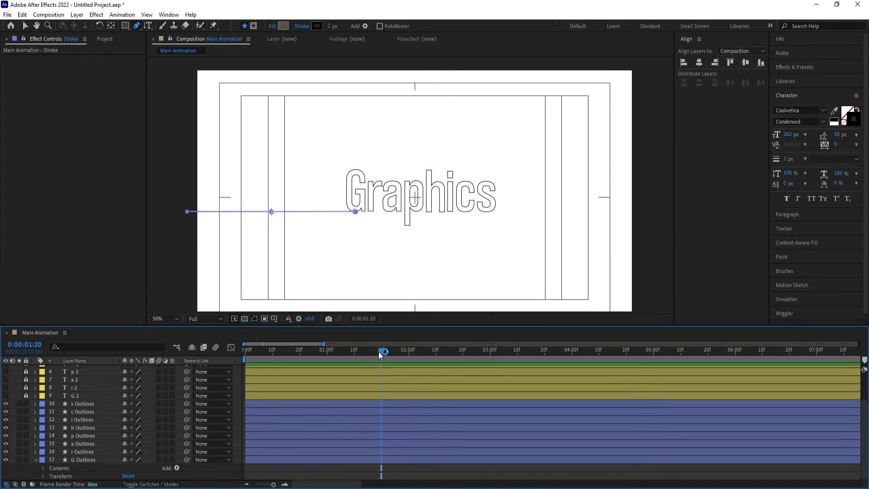
{"action": "left_click_drag", "start_coordinate": [379, 351], "coordinate": [372, 352]}
{"action": "key", "text": "u"}
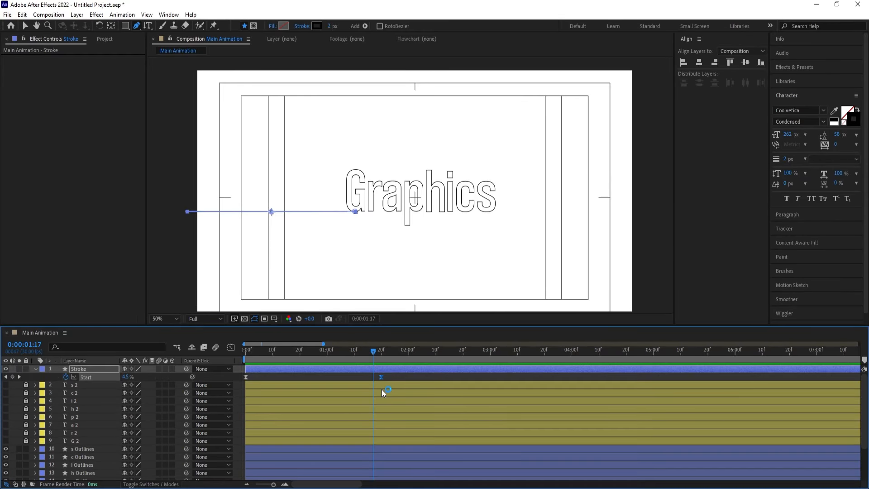
{"action": "left_click_drag", "start_coordinate": [376, 351], "coordinate": [381, 352]}
{"action": "scroll", "coordinate": [370, 395], "scroll_direction": "down", "scroll_amount": 3}
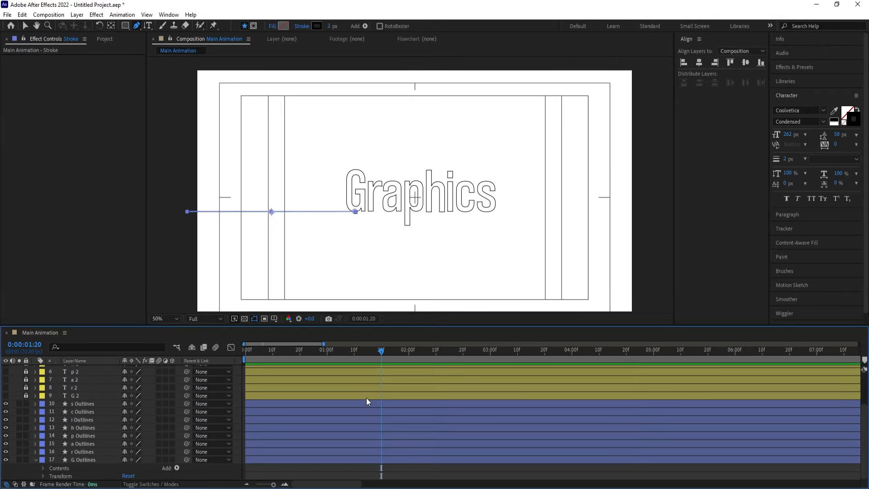
{"action": "left_click", "coordinate": [84, 460]}
{"action": "left_click", "coordinate": [75, 406], "text": "shift"}
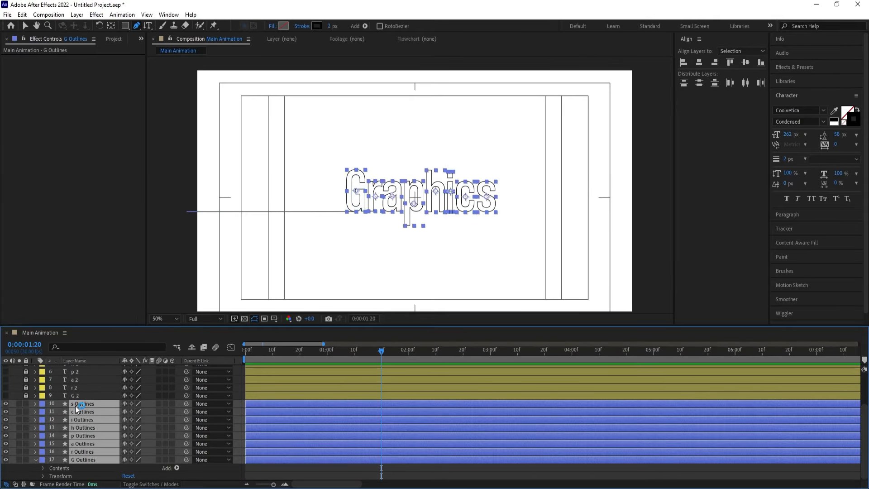
{"action": "key", "text": "bracketleft"}
{"action": "left_click", "coordinate": [262, 424]}
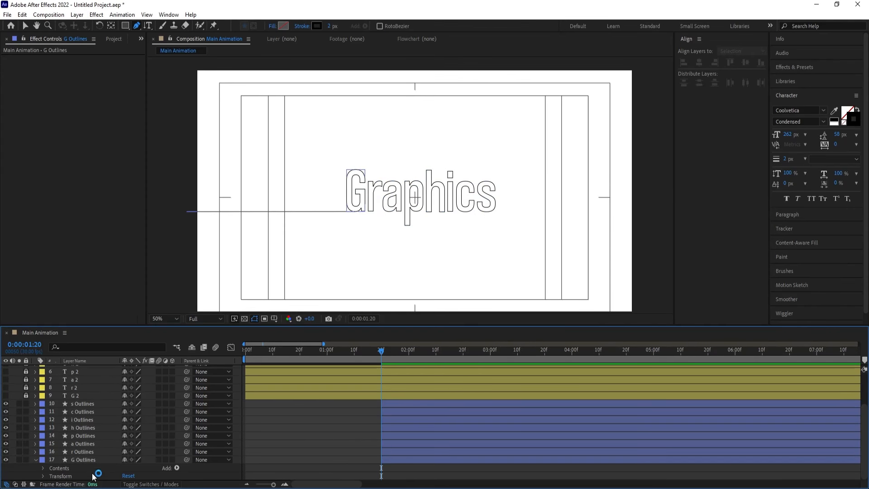
Add a Trim Paths operator to the G Outlines layer and expand its settings
{"action": "left_click", "coordinate": [83, 459]}
{"action": "left_click", "coordinate": [177, 468]}
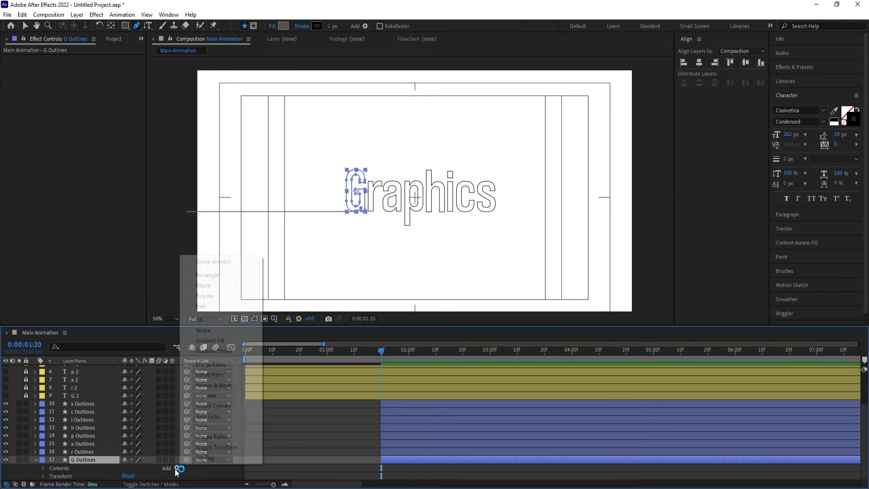
{"action": "left_click", "coordinate": [205, 418]}
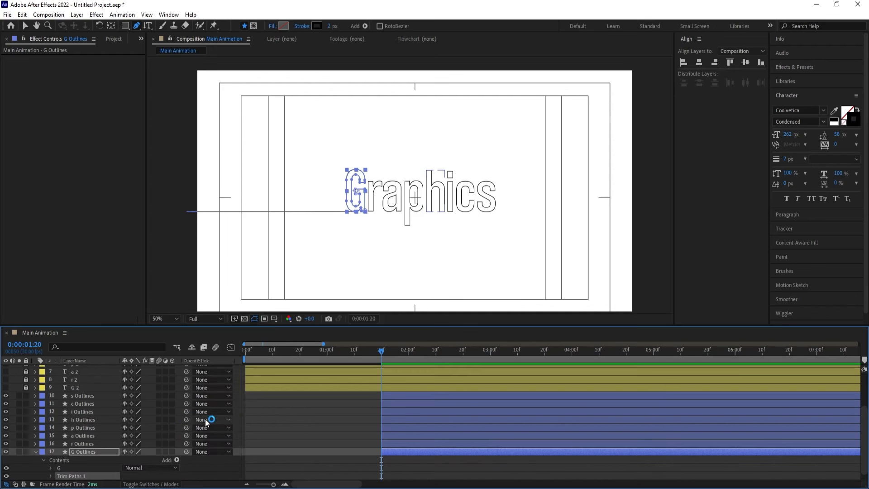
{"action": "left_click", "coordinate": [51, 475]}
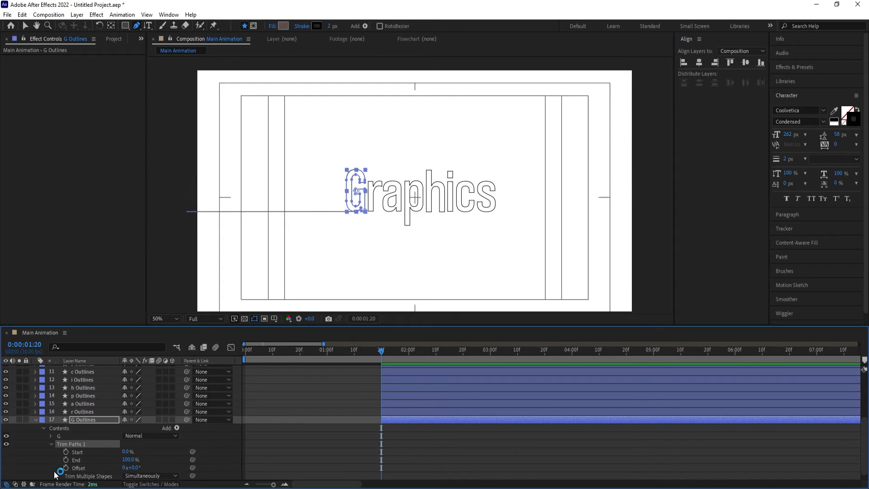
Try different Trim Paths Start and End values on the G, including Start and End both at 100%
{"action": "left_click_drag", "start_coordinate": [130, 461], "coordinate": [126, 460]}
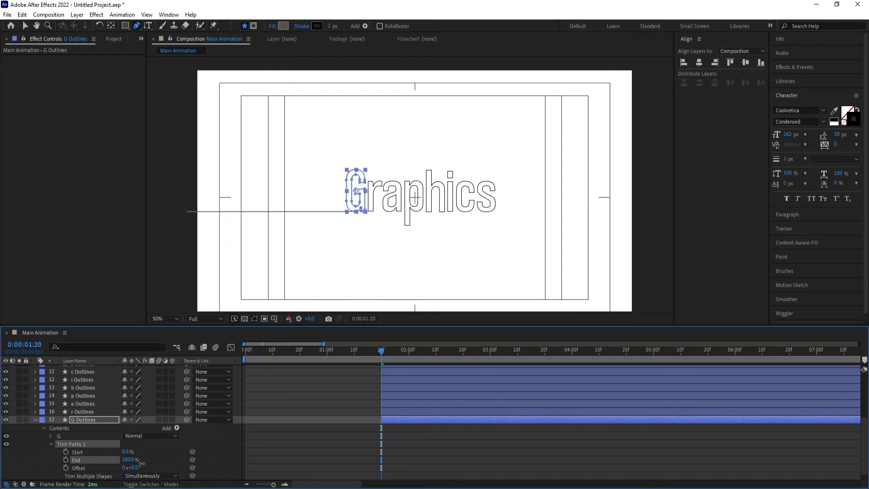
{"action": "scroll", "coordinate": [328, 213], "scroll_direction": "up", "scroll_amount": 4}
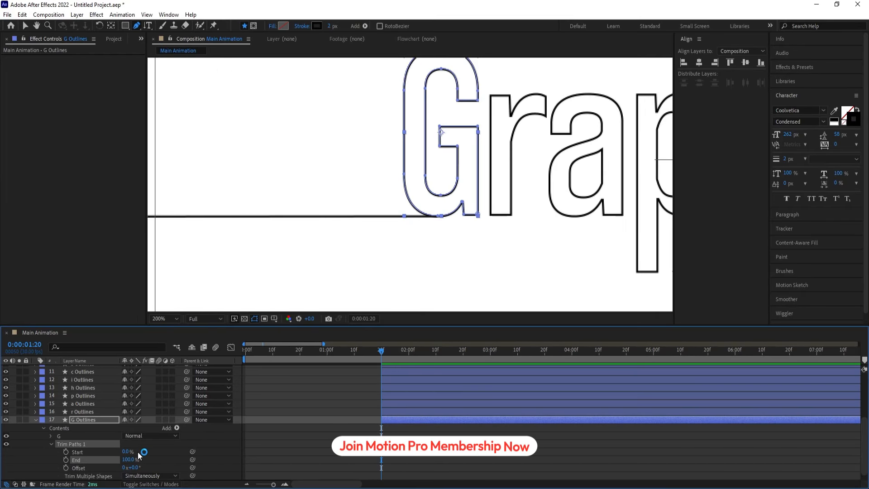
{"action": "mouse_move", "coordinate": [128, 451]}
{"action": "left_mouse_down"}
{"action": "mouse_move", "coordinate": [167, 444]}
{"action": "mouse_move", "coordinate": [128, 459]}
{"action": "mouse_move", "coordinate": [62, 460]}
{"action": "left_mouse_up"}
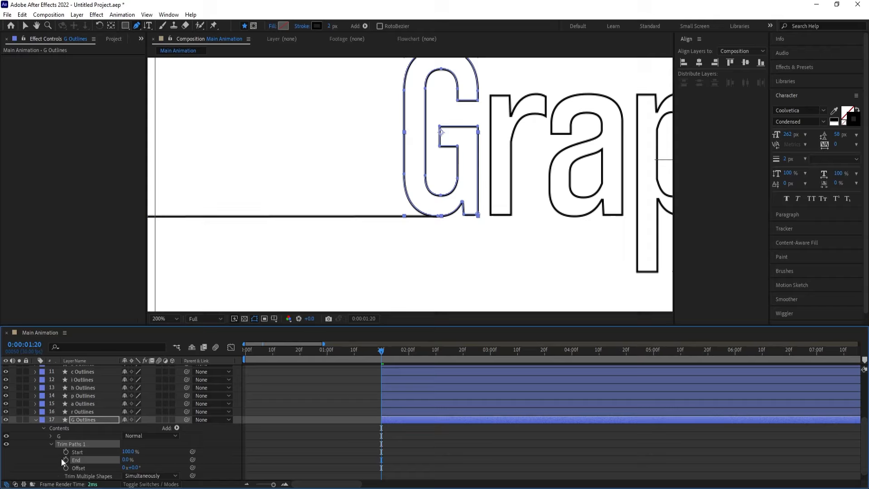
{"action": "left_click", "coordinate": [131, 452]}
{"action": "mouse_move", "coordinate": [139, 452]}
{"action": "left_mouse_down"}
{"action": "mouse_move", "coordinate": [127, 452]}
{"action": "mouse_move", "coordinate": [179, 448]}
{"action": "left_mouse_up"}
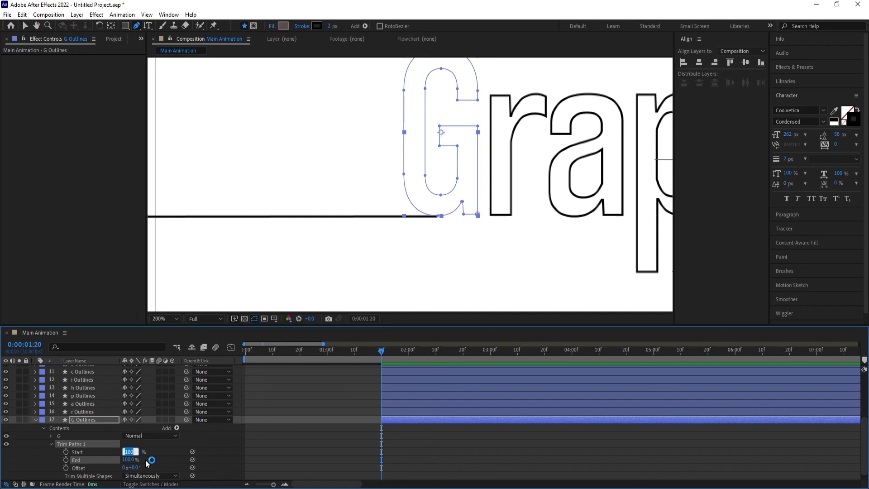
{"action": "left_click", "coordinate": [161, 450]}
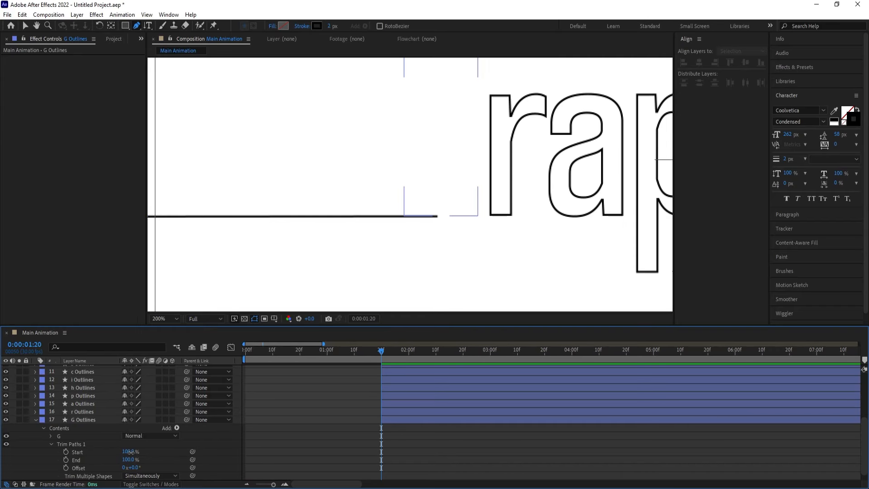
Set the G's Trim Paths Start and End to 0% and add a Start keyframe at 0:00:01:20
{"action": "mouse_move", "coordinate": [132, 451]}
{"action": "left_mouse_down"}
{"action": "mouse_move", "coordinate": [139, 452]}
{"action": "mouse_move", "coordinate": [124, 460]}
{"action": "left_mouse_up"}
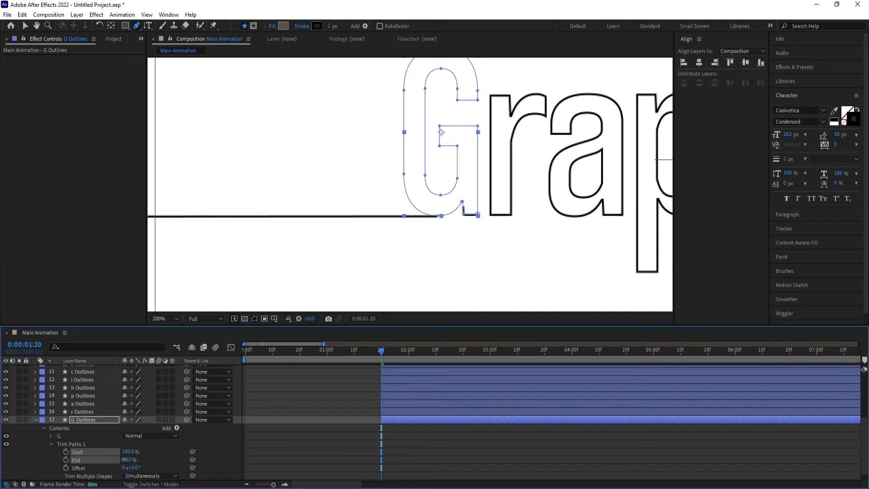
{"action": "mouse_move", "coordinate": [124, 459]}
{"action": "left_mouse_down"}
{"action": "mouse_move", "coordinate": [130, 451]}
{"action": "mouse_move", "coordinate": [144, 458]}
{"action": "mouse_move", "coordinate": [51, 452]}
{"action": "left_mouse_up"}
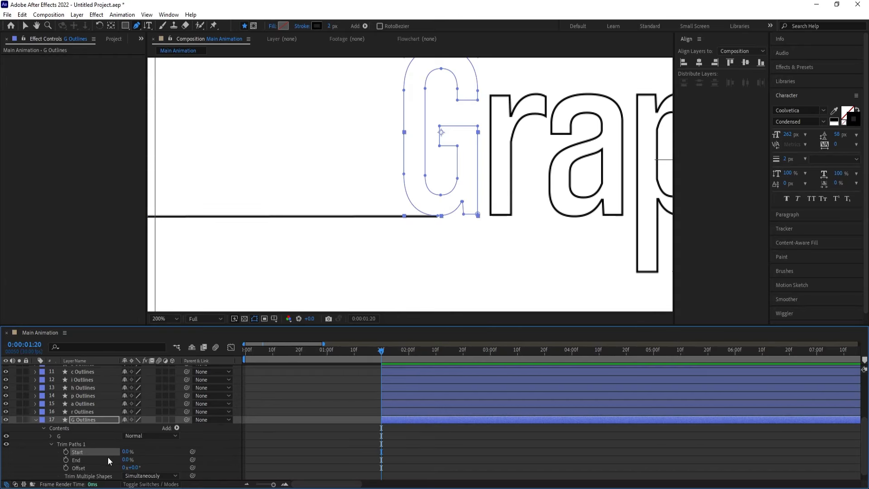
{"action": "left_click_drag", "start_coordinate": [124, 454], "coordinate": [122, 454]}
{"action": "key", "text": "space"}
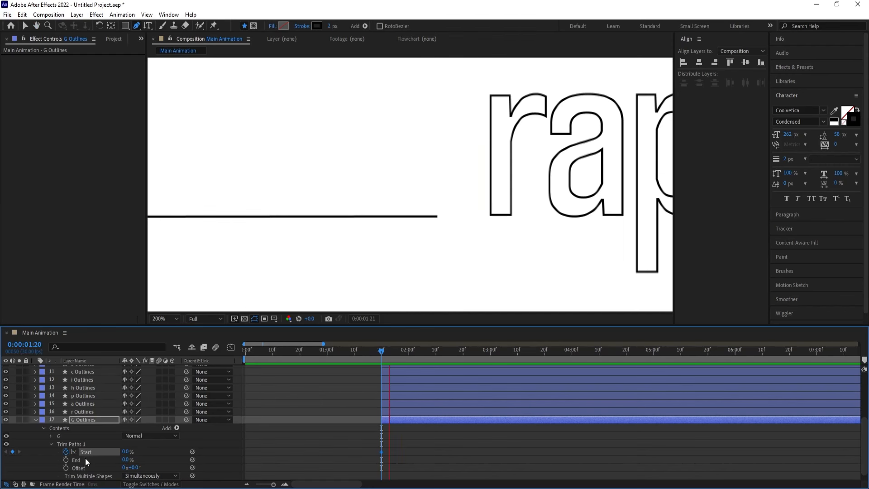
Keyframe the G's Start at 100% at 0:00:03:25 and apply Easy Ease to both Start keyframes
{"action": "key", "text": "space"}
{"action": "left_click_drag", "start_coordinate": [127, 451], "coordinate": [174, 448]}
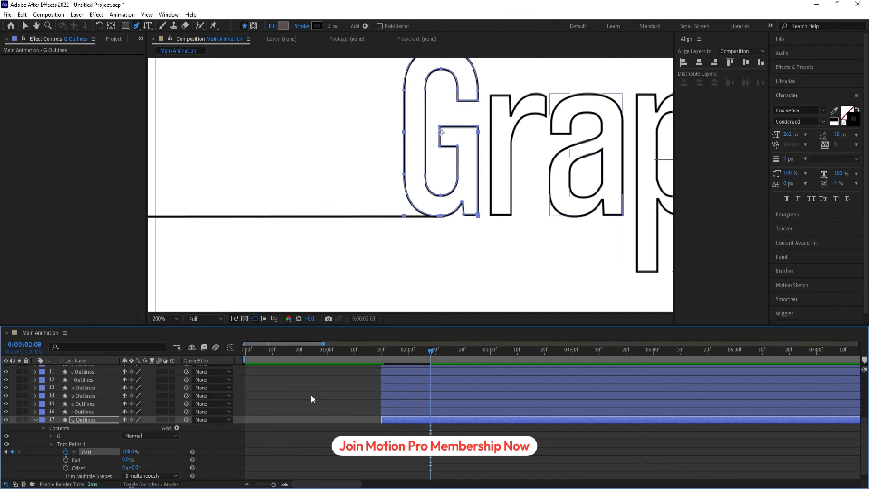
{"action": "left_click_drag", "start_coordinate": [392, 360], "coordinate": [381, 357]}
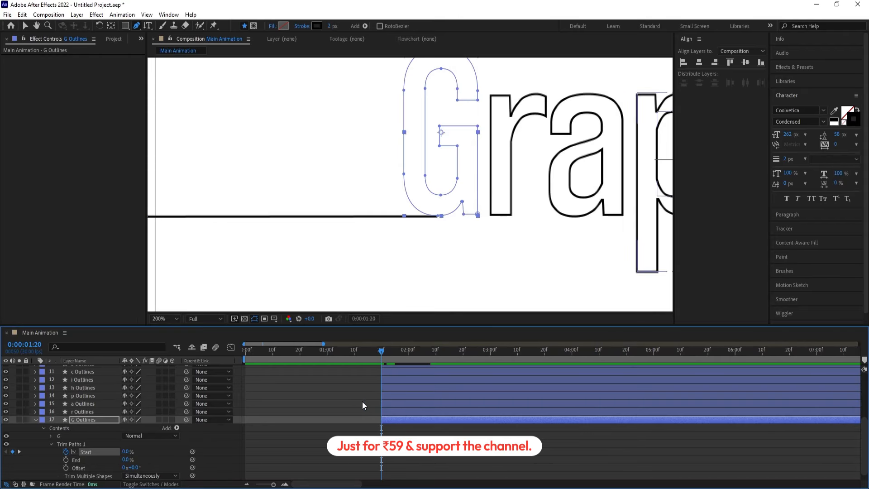
{"action": "key", "text": "minus"}
{"action": "left_click_drag", "start_coordinate": [349, 451], "coordinate": [319, 472]}
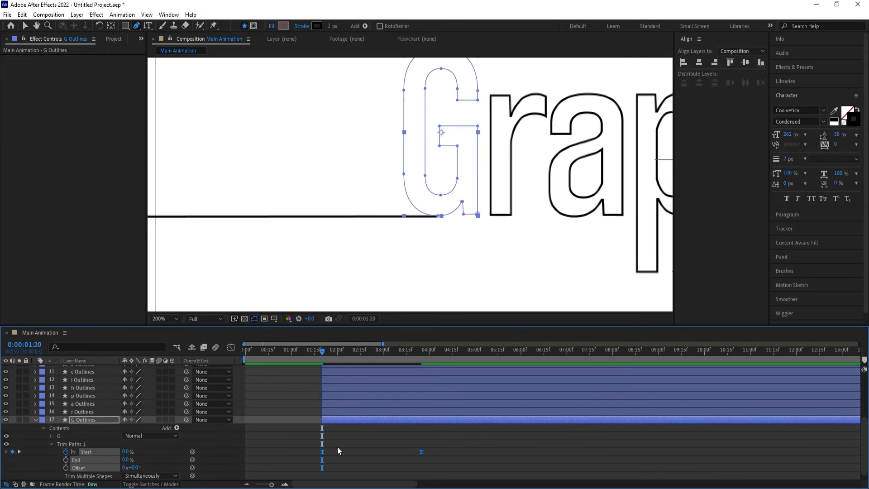
{"action": "key", "text": "F9"}
{"action": "key", "text": "space"}
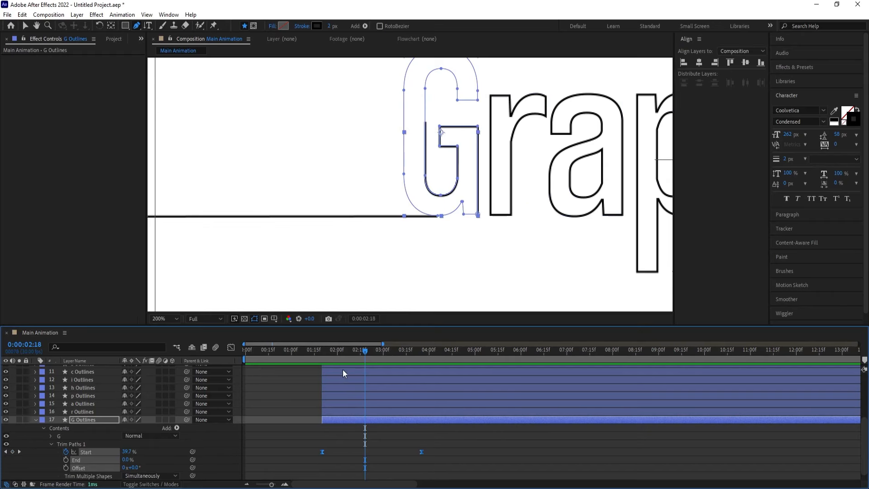
{"action": "left_click_drag", "start_coordinate": [343, 357], "coordinate": [331, 356]}
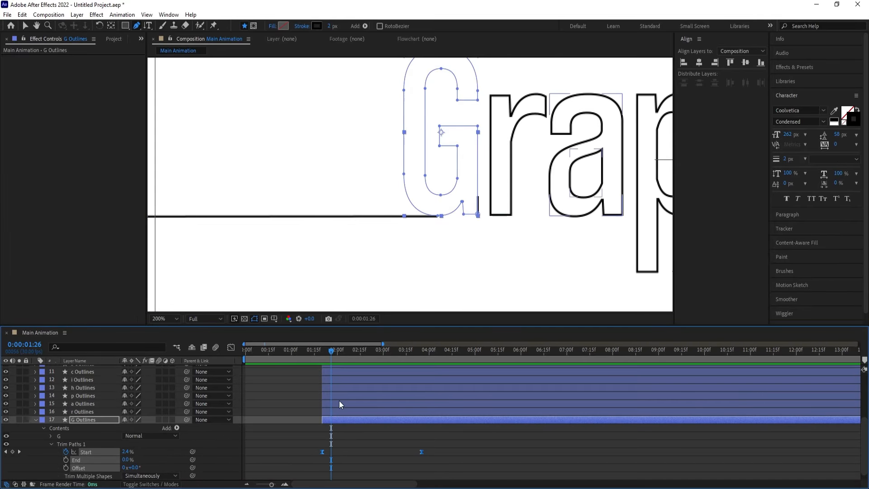
Try Trim Paths Offset values of -27° and -33° on the G to match its drawing start to the line's end
{"action": "scroll", "coordinate": [333, 396], "scroll_direction": "down", "scroll_amount": 1}
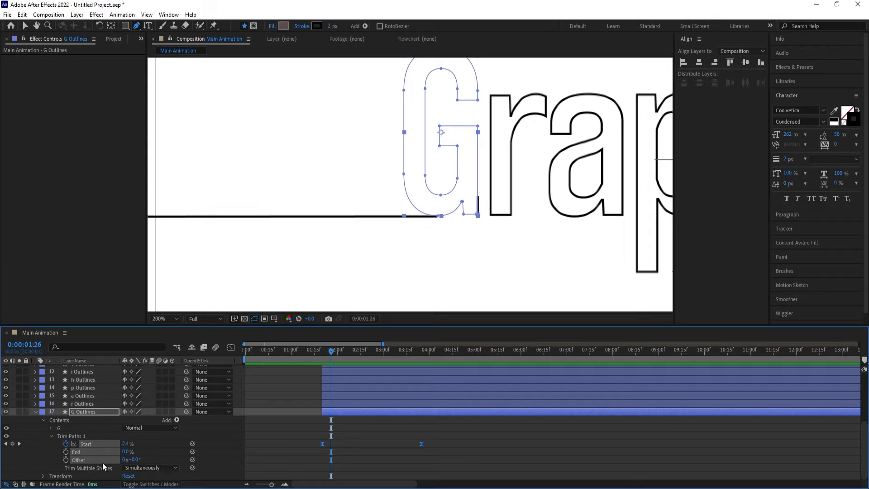
{"action": "left_click", "coordinate": [143, 448]}
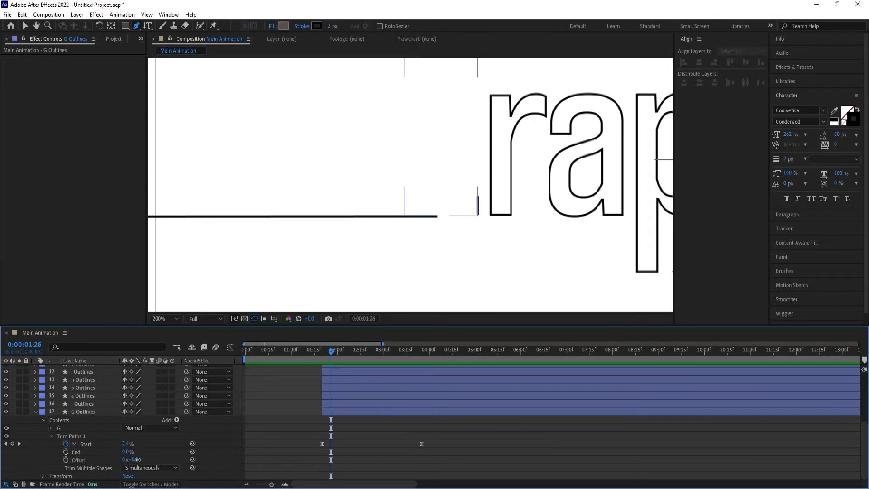
{"action": "left_click_drag", "start_coordinate": [138, 459], "coordinate": [140, 459]}
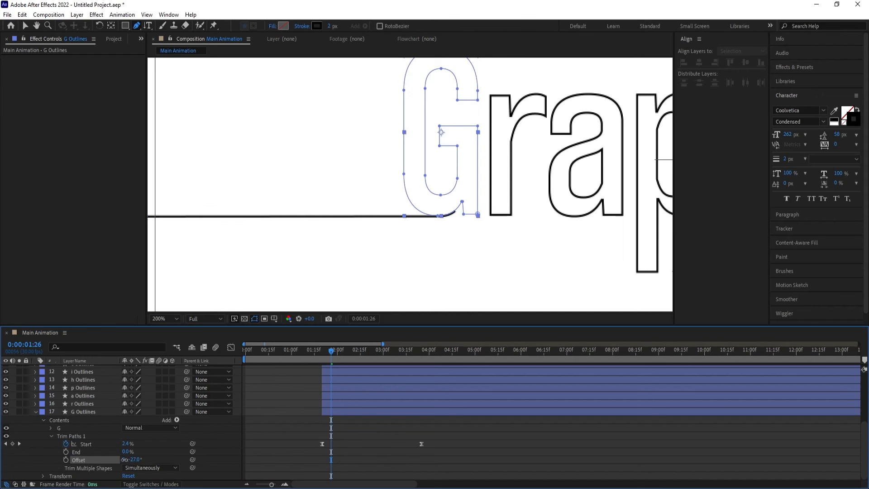
{"action": "left_click_drag", "start_coordinate": [124, 460], "coordinate": [124, 459]}
{"action": "left_click", "coordinate": [307, 353]}
{"action": "key", "text": "space"}
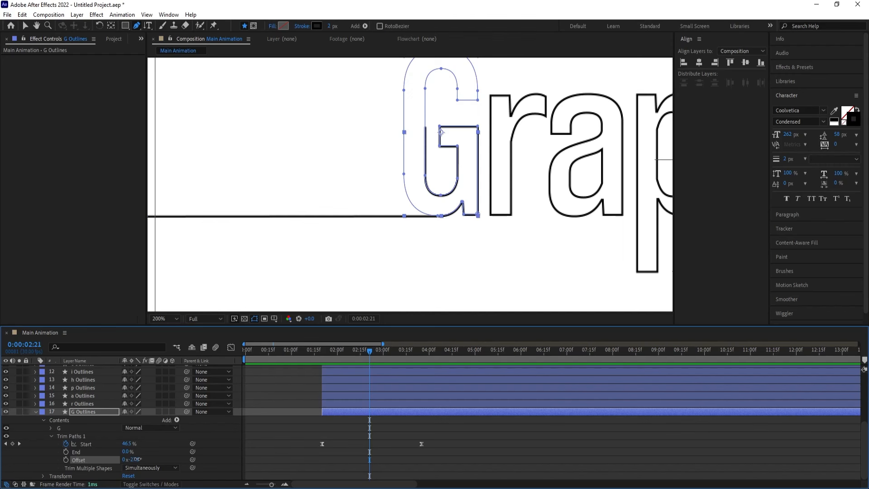
{"action": "left_click_drag", "start_coordinate": [136, 459], "coordinate": [133, 459]}
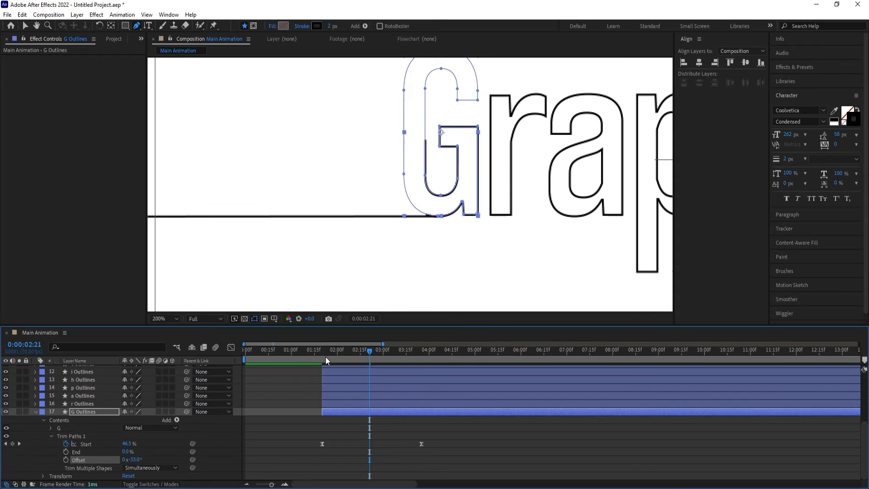
{"action": "left_click_drag", "start_coordinate": [326, 360], "coordinate": [350, 371]}
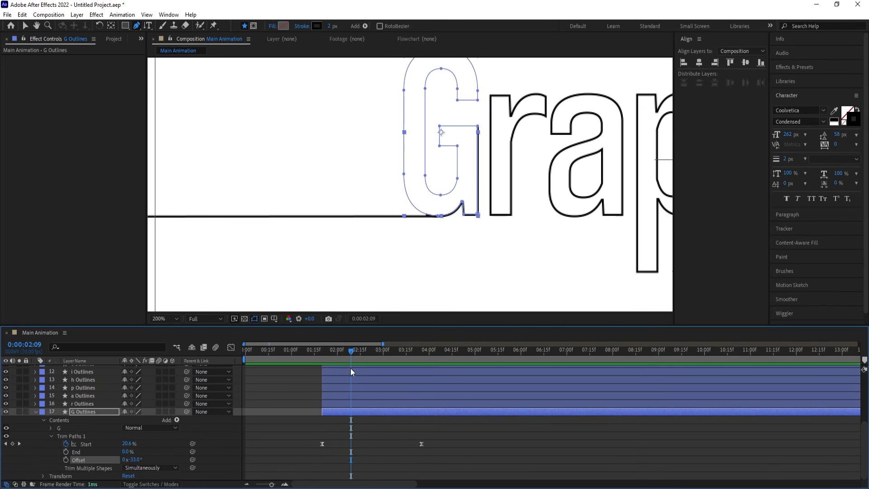
Set the G's Trim Paths Offset to -30° and play back the transition from the line into the letter
{"action": "left_click", "coordinate": [134, 459]}
{"action": "type", "text": "-30"}
{"action": "key", "text": "Return"}
{"action": "left_click_drag", "start_coordinate": [339, 354], "coordinate": [314, 352]}
{"action": "key", "text": "space"}
{"action": "key", "text": "space"}
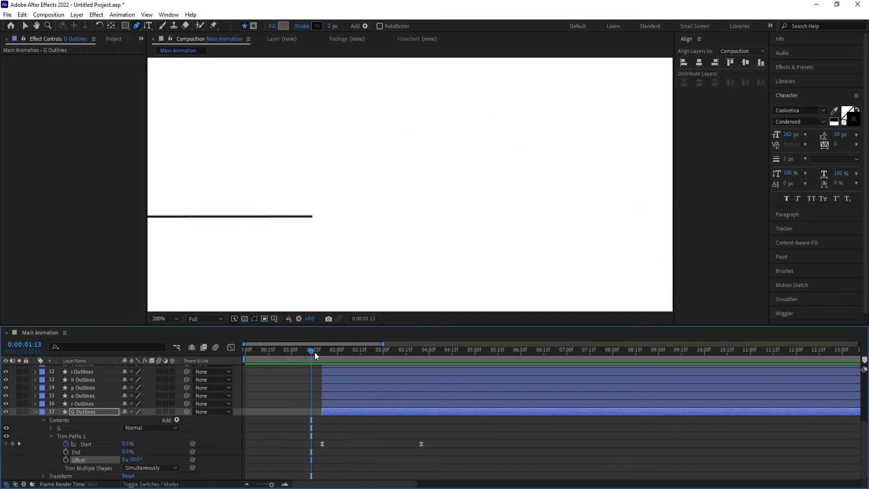
{"action": "key", "text": "space"}
{"action": "left_click", "coordinate": [322, 354]}
{"action": "key", "text": "space"}
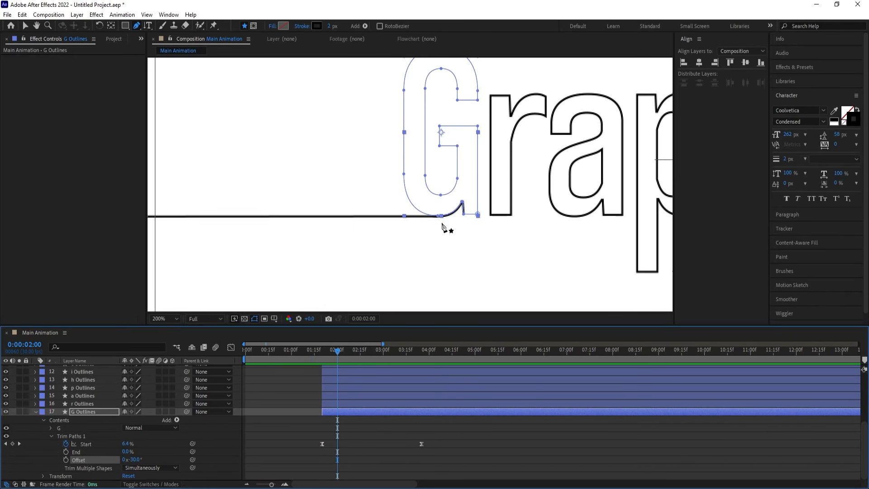
Reshape the G's Start speed graph so the speed peaks soon after the first keyframe, and preview it
{"action": "mouse_move", "coordinate": [323, 447]}
{"action": "left_mouse_down"}
{"action": "mouse_move", "coordinate": [448, 446]}
{"action": "mouse_move", "coordinate": [328, 444]}
{"action": "left_mouse_up"}
{"action": "left_click", "coordinate": [231, 347]}
{"action": "left_click", "coordinate": [311, 355]}
{"action": "key", "text": "space"}
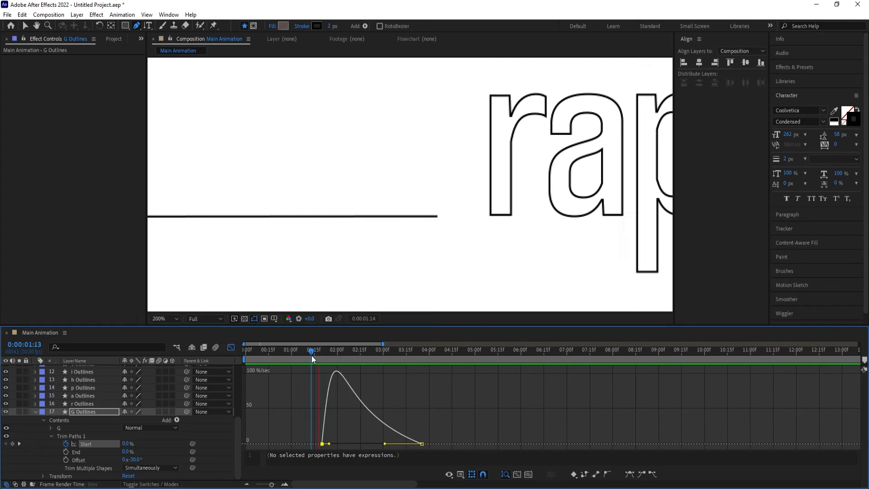
{"action": "left_click", "coordinate": [231, 347]}
Fit the whole composition in view and play back the line and G animation from the start
{"action": "left_click_drag", "start_coordinate": [321, 355], "coordinate": [245, 355]}
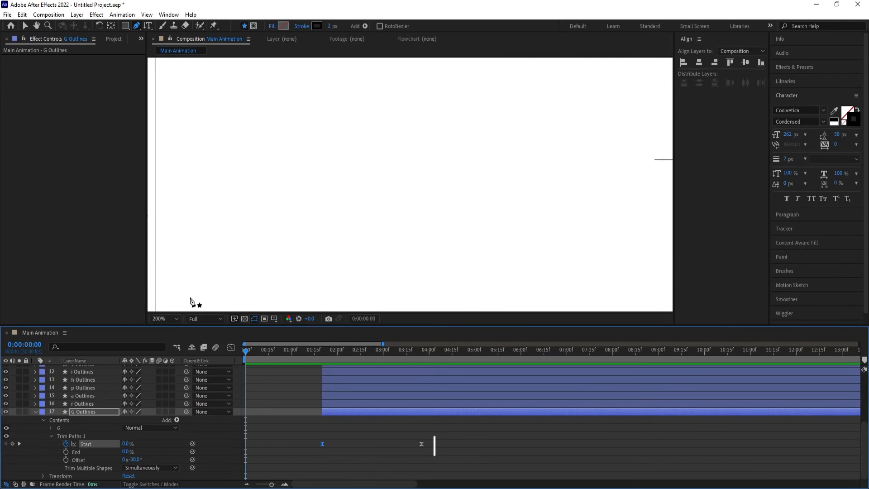
{"action": "left_click", "coordinate": [178, 319]}
{"action": "left_click", "coordinate": [168, 150]}
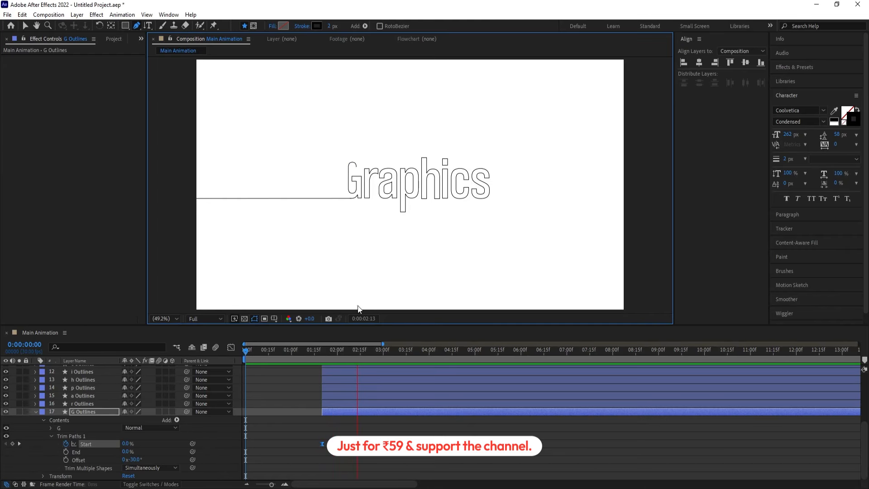
{"action": "key", "text": "space"}
{"action": "left_click", "coordinate": [313, 355]}
{"action": "key", "text": "space"}
{"action": "key", "text": "space"}
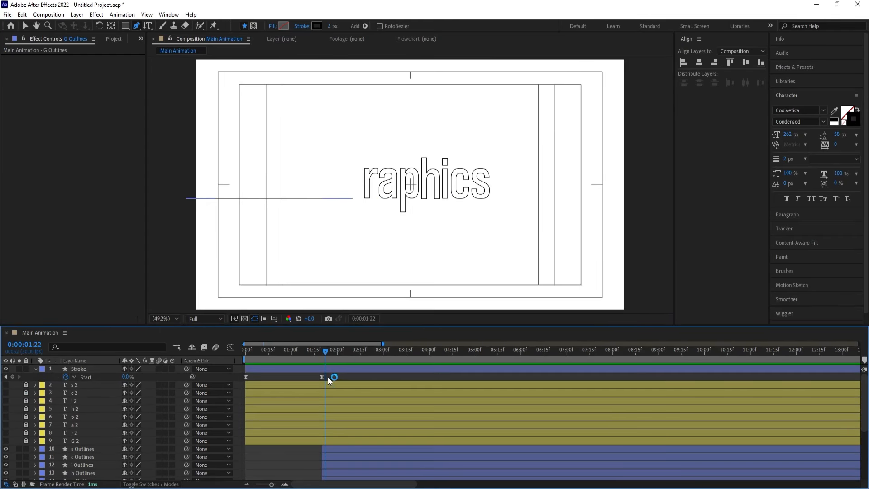
Adjust the second Start keyframe's speed handle on the Stroke layer so the line slows steeply just before 0:00:01:20
{"action": "left_click", "coordinate": [328, 369]}
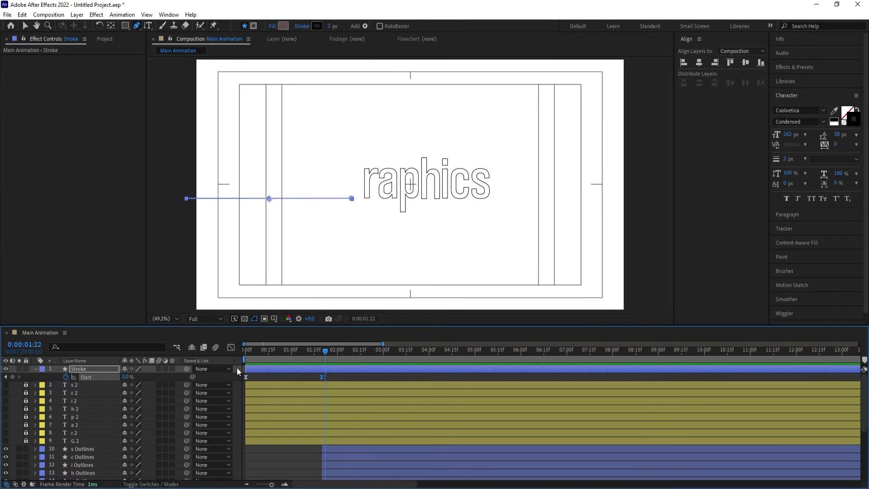
{"action": "left_click", "coordinate": [230, 348]}
{"action": "left_click_drag", "start_coordinate": [343, 387], "coordinate": [299, 372]}
{"action": "key", "text": "equal"}
{"action": "key", "text": "equal"}
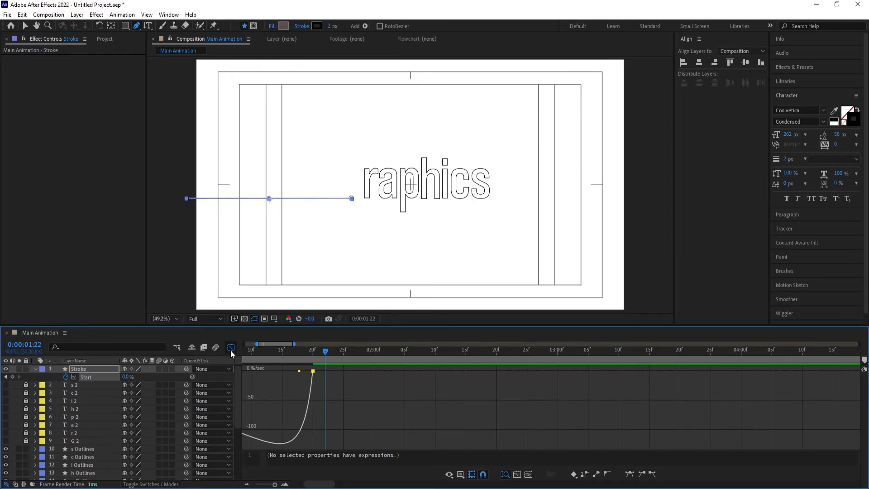
{"action": "left_click", "coordinate": [231, 348]}
Shorten the first Start keyframe's speed handle on G Outlines so the speed rises more steeply, and preview the transition
{"action": "scroll", "coordinate": [346, 442], "scroll_direction": "down", "scroll_amount": 5}
{"action": "left_click", "coordinate": [313, 444]}
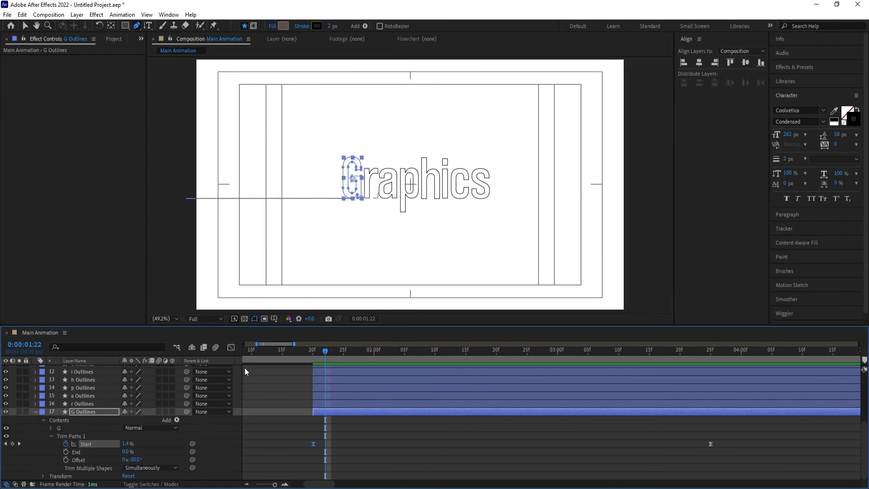
{"action": "left_click", "coordinate": [231, 348]}
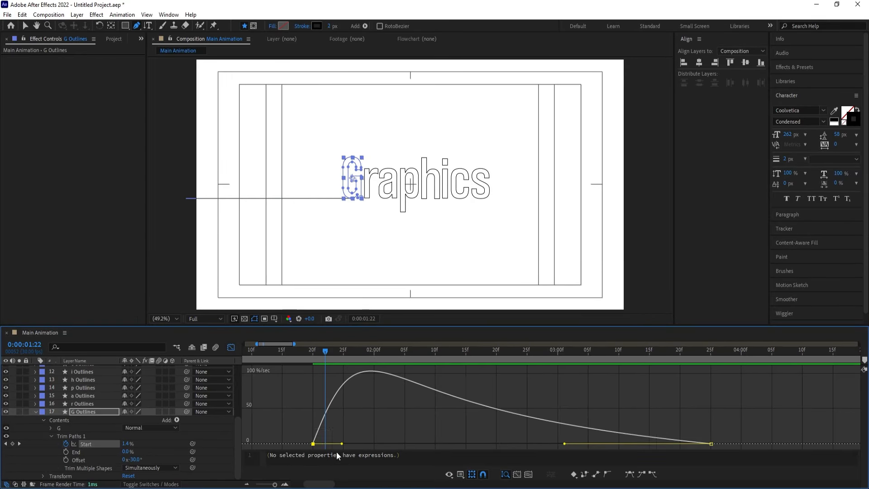
{"action": "left_click_drag", "start_coordinate": [341, 443], "coordinate": [324, 444]}
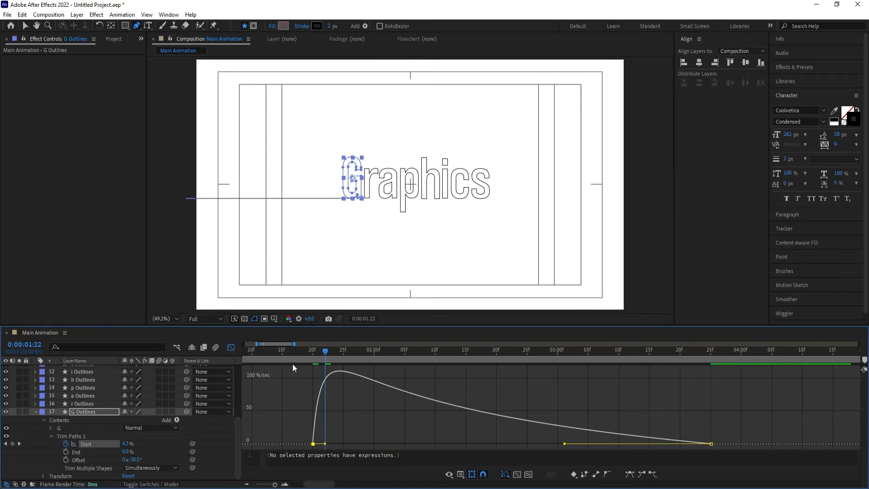
{"action": "left_click", "coordinate": [298, 352]}
{"action": "key", "text": "space"}
Play back the line-to-G transition from 0:00:01:10, and the whole animation from the start
{"action": "key", "text": "space"}
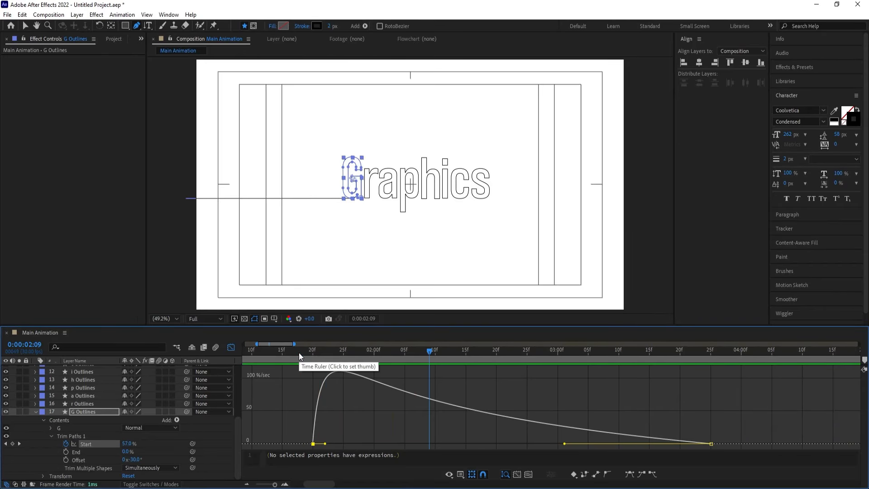
{"action": "left_click_drag", "start_coordinate": [298, 352], "coordinate": [254, 352]}
{"action": "key", "text": "space"}
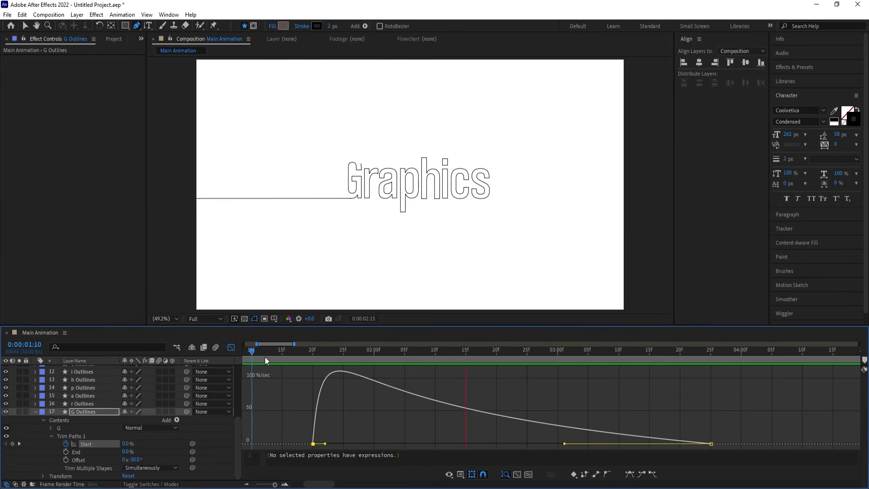
{"action": "key", "text": "space"}
{"action": "left_click", "coordinate": [231, 348]}
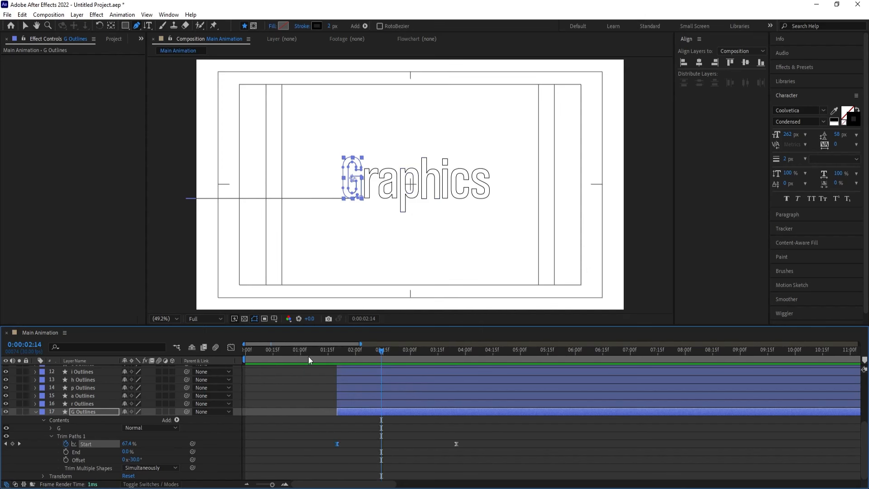
{"action": "key", "text": "Home"}
{"action": "key", "text": "space"}
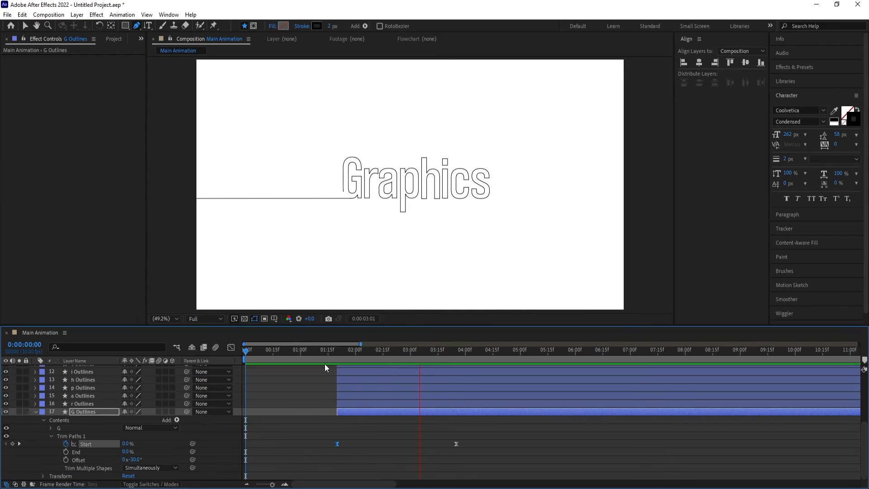
{"action": "key", "text": "space"}
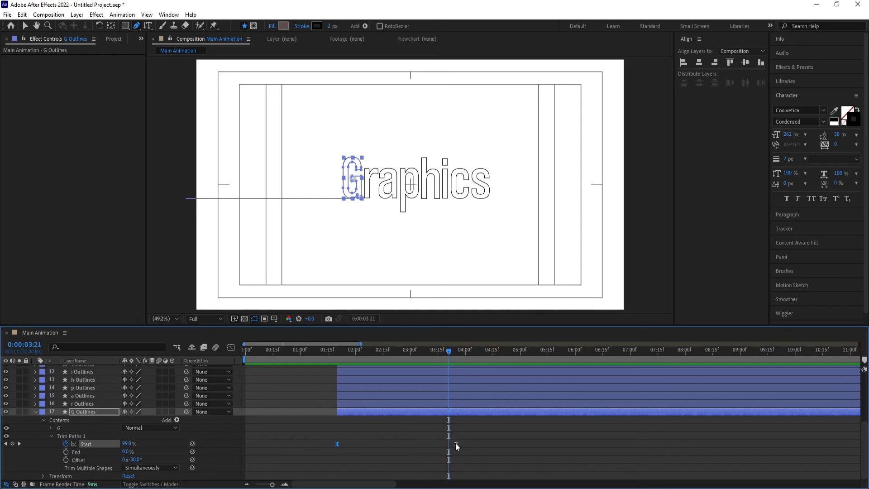
Move the second Start keyframe on G Outlines earlier to about 0:00:03:03 and preview it from 0:00:01:10
{"action": "left_click_drag", "start_coordinate": [456, 444], "coordinate": [415, 444]}
{"action": "left_click", "coordinate": [318, 352]}
{"action": "key", "text": "space"}
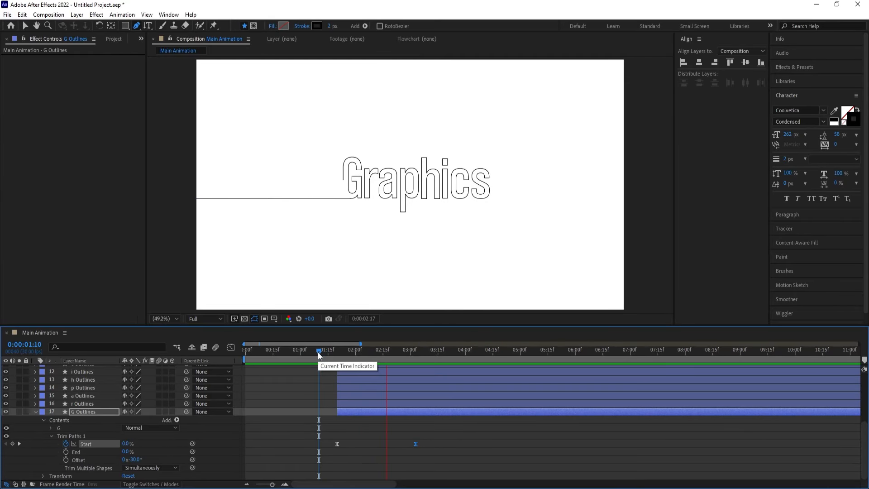
Copy Trim Paths 1 from G Outlines, paste it onto the r through s Outlines layers at 0:00:01:20, and reveal their keyframes
{"action": "left_click", "coordinate": [335, 353]}
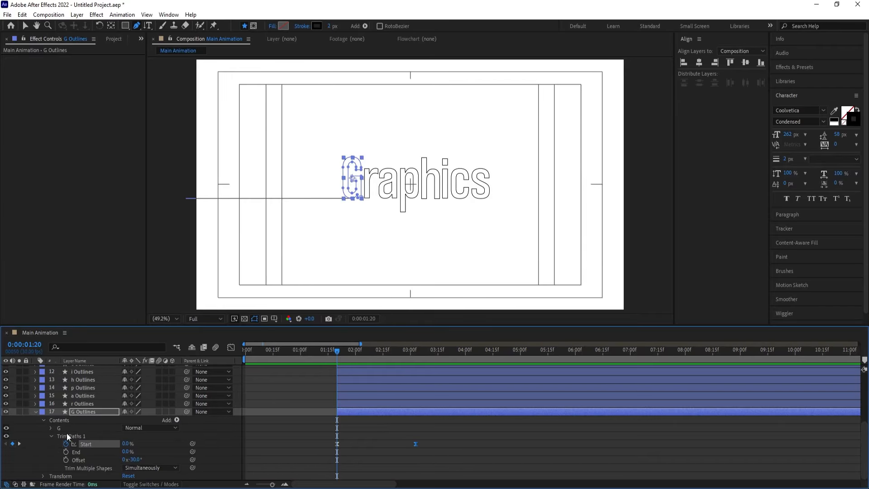
{"action": "left_click", "coordinate": [81, 437]}
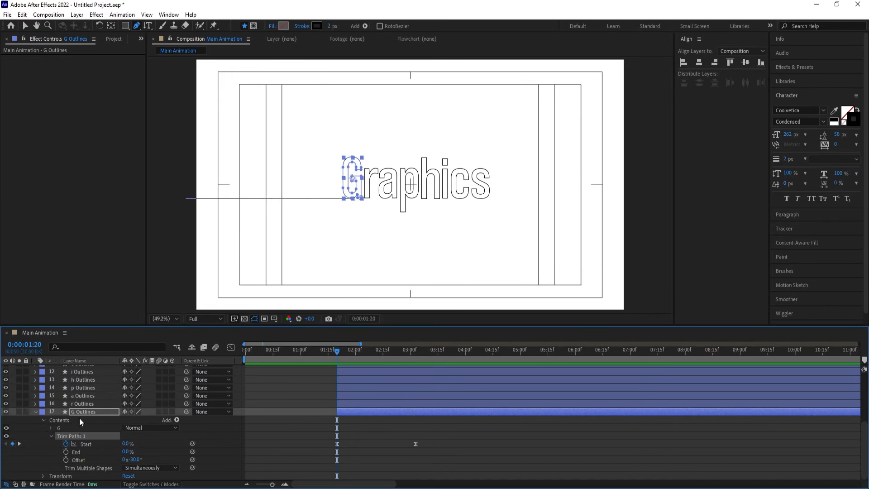
{"action": "left_click", "coordinate": [78, 405]}
{"action": "scroll", "coordinate": [80, 404], "scroll_direction": "up", "scroll_amount": 2}
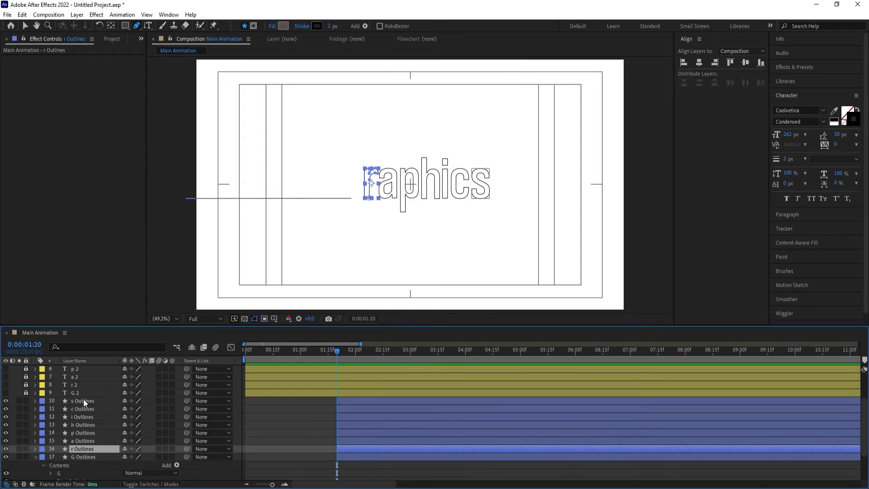
{"action": "left_click", "coordinate": [84, 400], "text": "shift"}
{"action": "key", "text": "ctrl+v"}
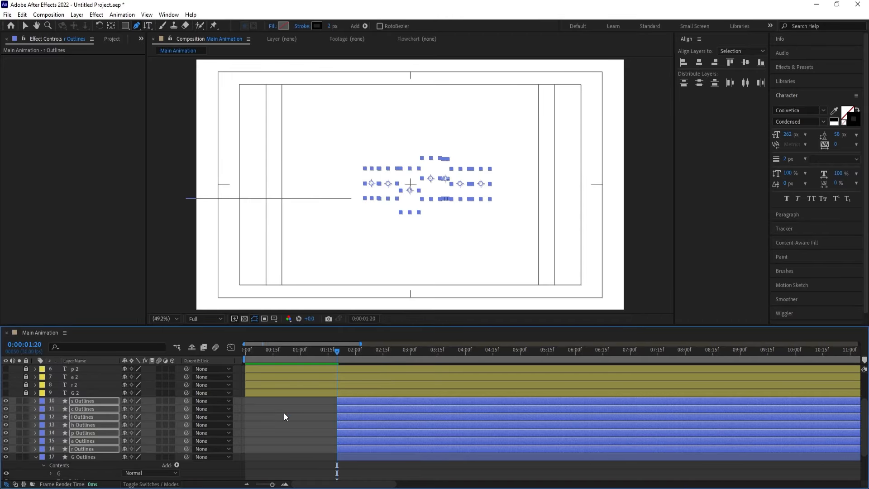
{"action": "key", "text": "u"}
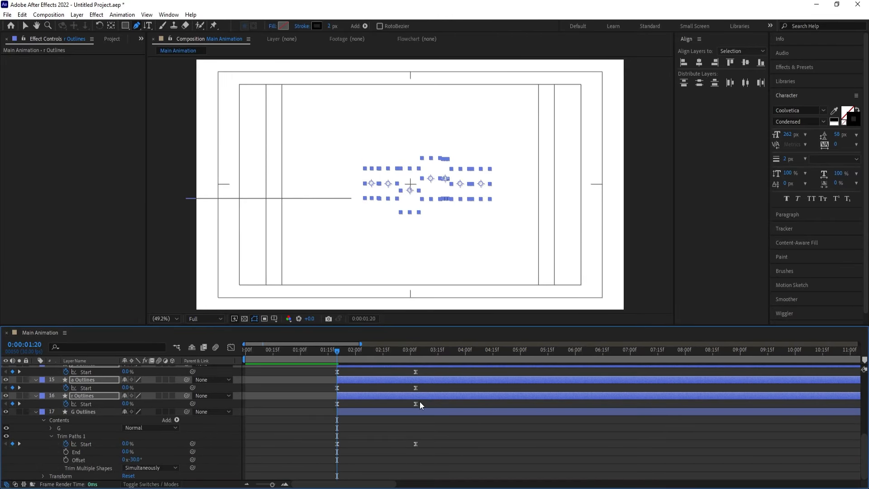
Stagger the r through s Outlines layers with their keyframes, each about six frames after the previous letter, and preview the result
{"action": "left_click_drag", "start_coordinate": [425, 402], "coordinate": [315, 339]}
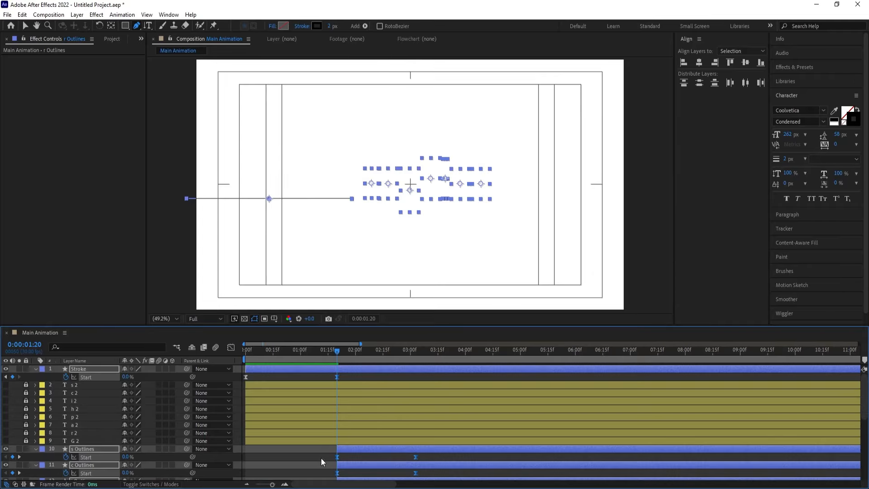
{"action": "scroll", "coordinate": [435, 407], "scroll_direction": "down", "scroll_amount": 8}
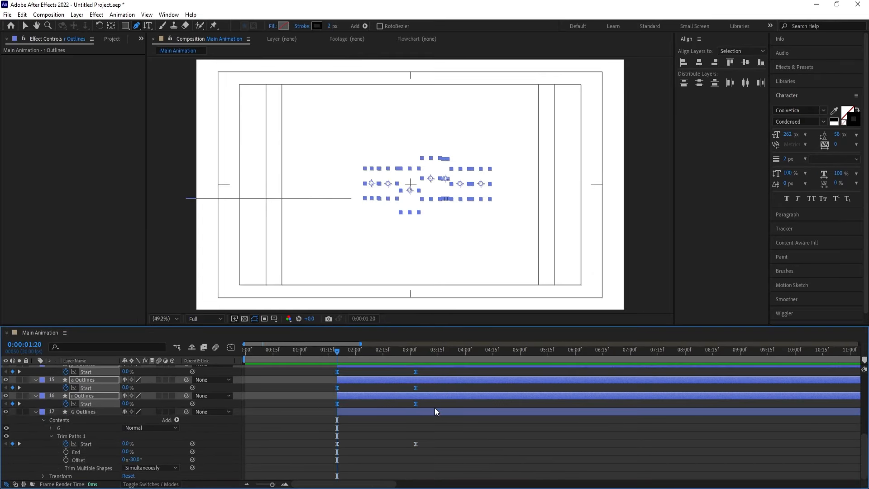
{"action": "left_click_drag", "start_coordinate": [351, 395], "coordinate": [374, 378]}
{"action": "left_click", "coordinate": [340, 394]}
{"action": "scroll", "coordinate": [356, 439], "scroll_direction": "up", "scroll_amount": 3}
{"action": "left_click_drag", "start_coordinate": [360, 414], "coordinate": [429, 384]}
{"action": "scroll", "coordinate": [361, 398], "scroll_direction": "up", "scroll_amount": 3}
{"action": "left_click", "coordinate": [357, 406]}
{"action": "left_click_drag", "start_coordinate": [367, 374], "coordinate": [437, 376]}
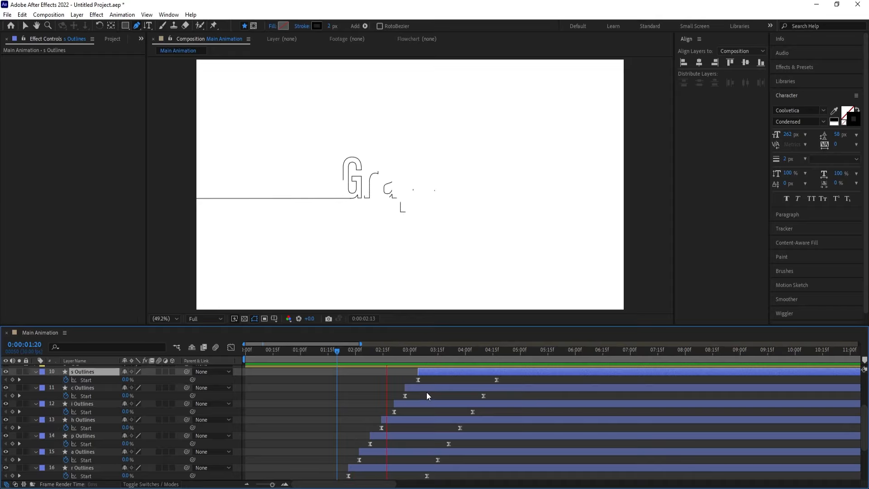
{"action": "key", "text": "space"}
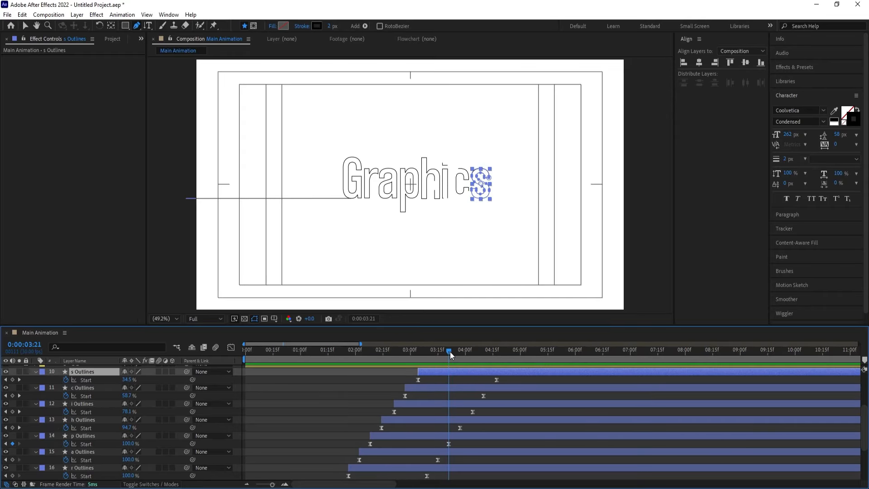
Try to animate the line out with Start keyframes on the Stroke layer, 0% at 0:00:03:23 and 100% at 0:00:04:17
{"action": "mouse_move", "coordinate": [450, 352]}
{"action": "left_mouse_down"}
{"action": "mouse_move", "coordinate": [475, 357]}
{"action": "mouse_move", "coordinate": [455, 350]}
{"action": "left_mouse_up"}
{"action": "scroll", "coordinate": [460, 400], "scroll_direction": "up", "scroll_amount": 5}
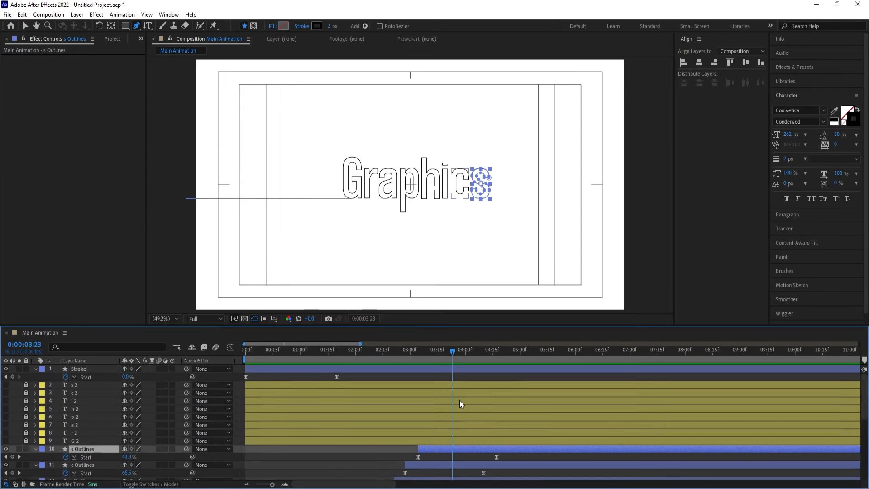
{"action": "left_click", "coordinate": [78, 370]}
{"action": "left_click", "coordinate": [12, 376]}
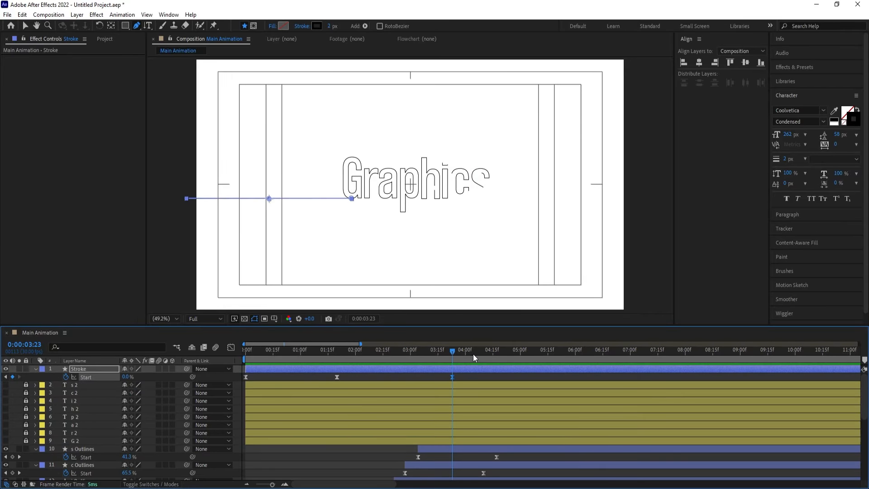
{"action": "left_click_drag", "start_coordinate": [476, 354], "coordinate": [497, 357]}
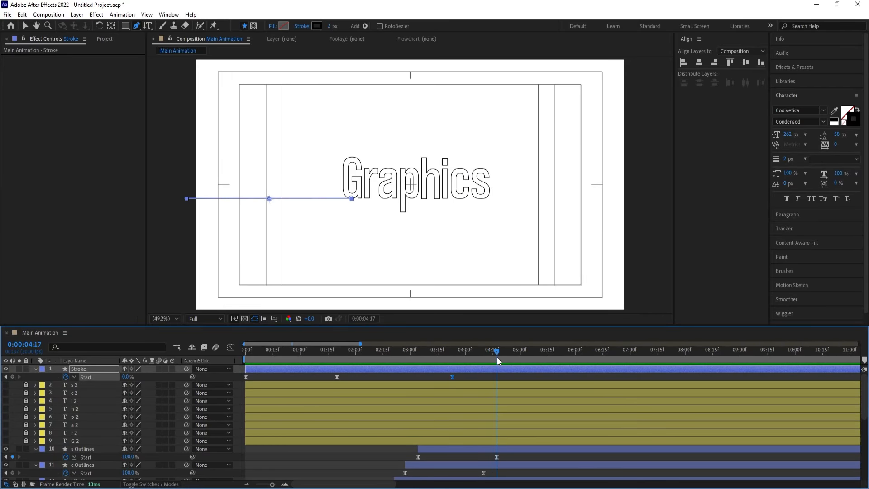
{"action": "left_click", "coordinate": [126, 378]}
{"action": "type", "text": "100"}
{"action": "key", "text": "Return"}
{"action": "left_click", "coordinate": [459, 350]}
{"action": "key", "text": "space"}
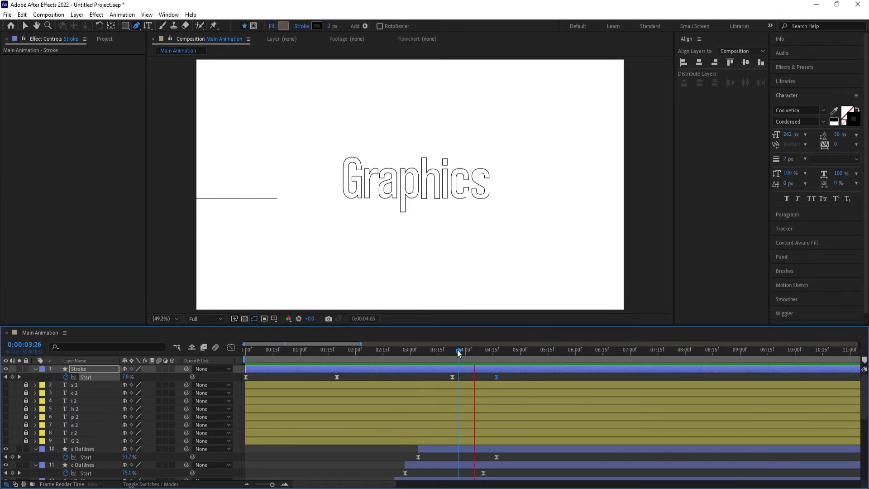
{"action": "key", "text": "space"}
{"action": "key", "text": "ctrl+z"}
{"action": "key", "text": "ctrl+z"}
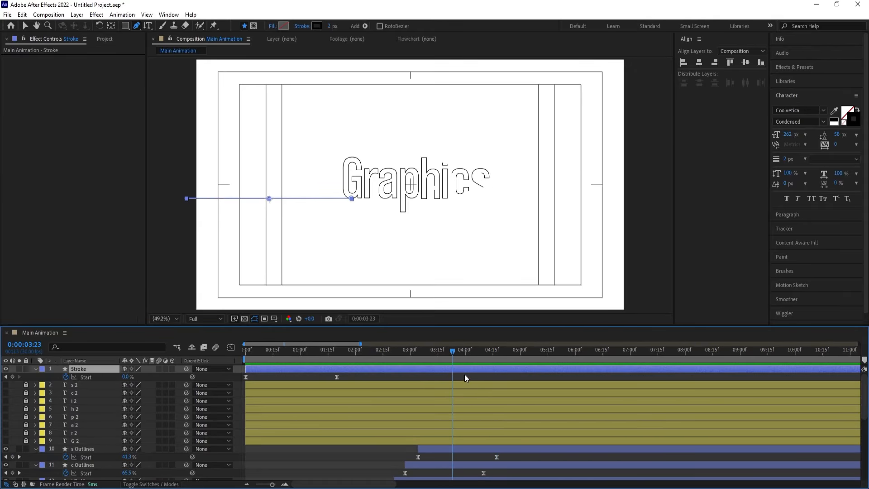
Keyframe Stroke's Trim Paths End from 100% at 0:00:03:23 to 0% at 0:00:04:17, and apply Easy Ease to both keyframes
{"action": "left_click", "coordinate": [38, 369]}
{"action": "left_click", "coordinate": [35, 369]}
{"action": "left_click", "coordinate": [36, 369]}
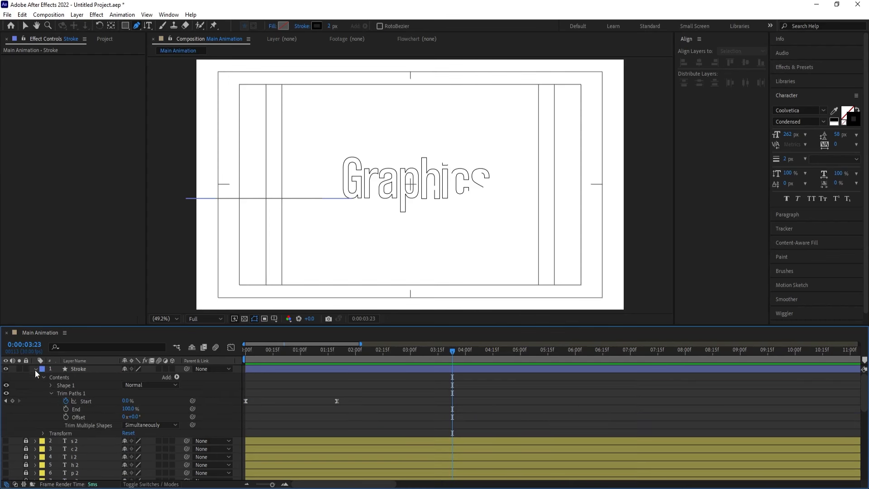
{"action": "left_click", "coordinate": [66, 409]}
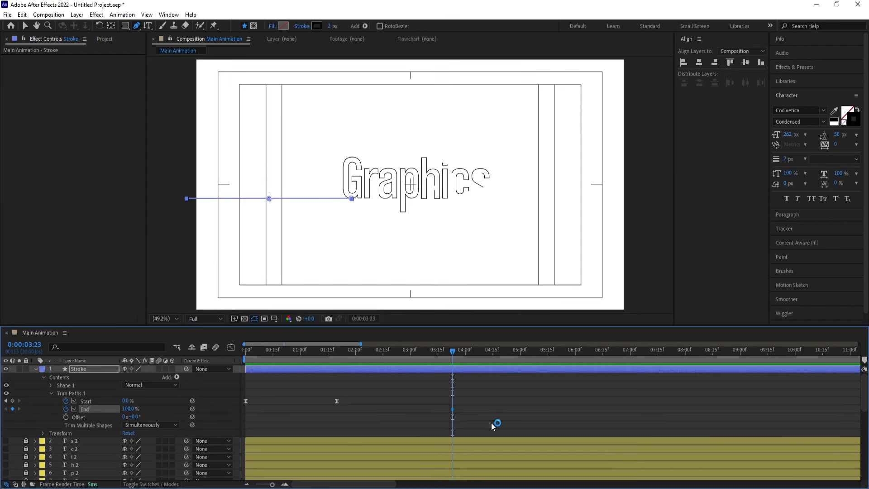
{"action": "scroll", "coordinate": [491, 422], "scroll_direction": "down", "scroll_amount": 3}
{"action": "left_click", "coordinate": [497, 354]}
{"action": "scroll", "coordinate": [219, 436], "scroll_direction": "up", "scroll_amount": 3}
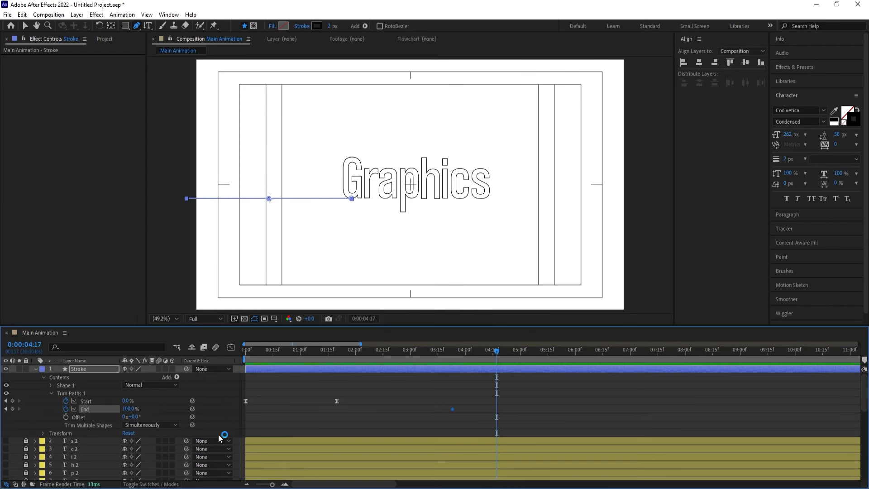
{"action": "left_click_drag", "start_coordinate": [128, 409], "coordinate": [29, 409]}
{"action": "left_click_drag", "start_coordinate": [421, 403], "coordinate": [574, 422]}
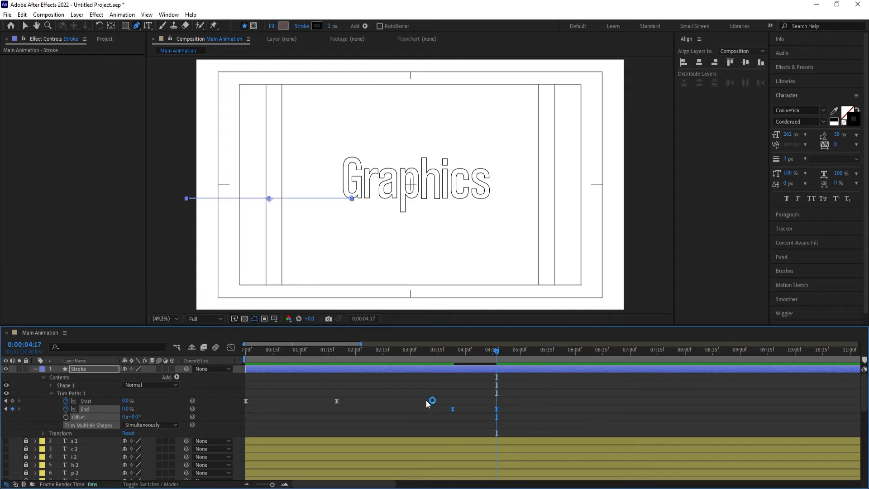
Preview the line's exit from 0:00:03:19, and the whole animation from the start
{"action": "left_click", "coordinate": [444, 355]}
{"action": "key", "text": "space"}
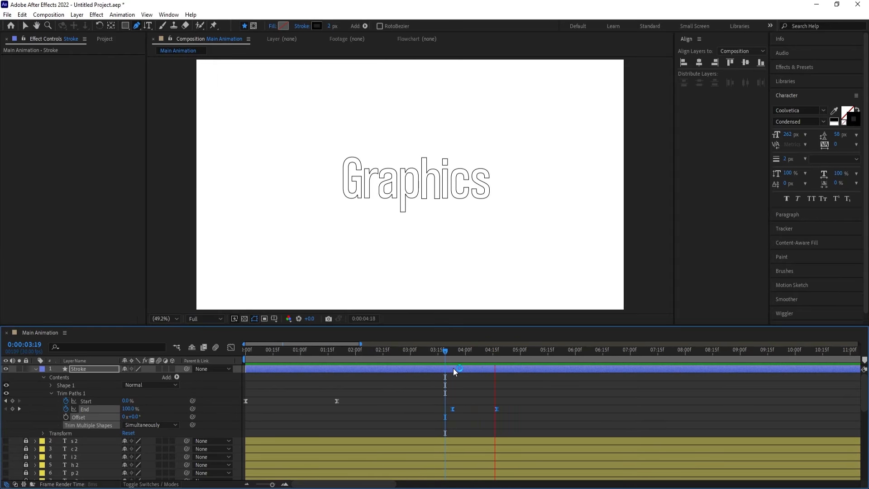
{"action": "key", "text": "space"}
{"action": "left_click_drag", "start_coordinate": [468, 359], "coordinate": [204, 362]}
{"action": "key", "text": "space"}
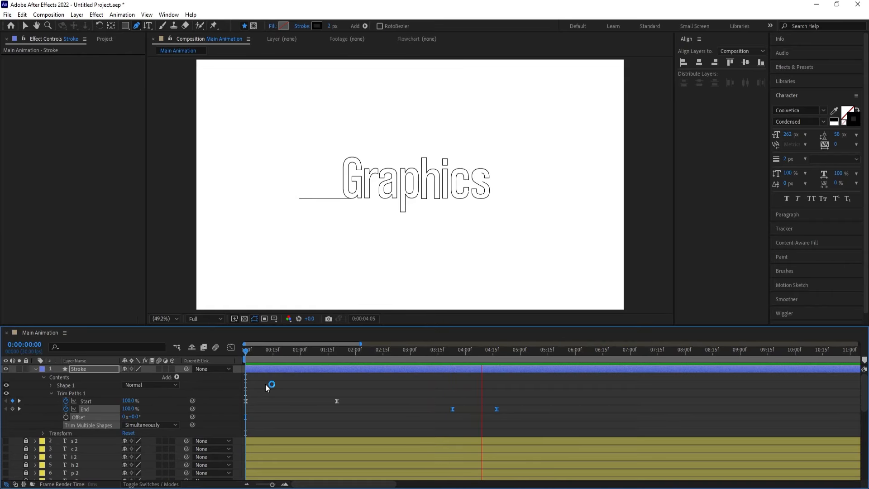
{"action": "key", "text": "space"}
Collapse all layer properties and move the Stroke layer below the G 2 text layer
{"action": "left_click", "coordinate": [300, 384]}
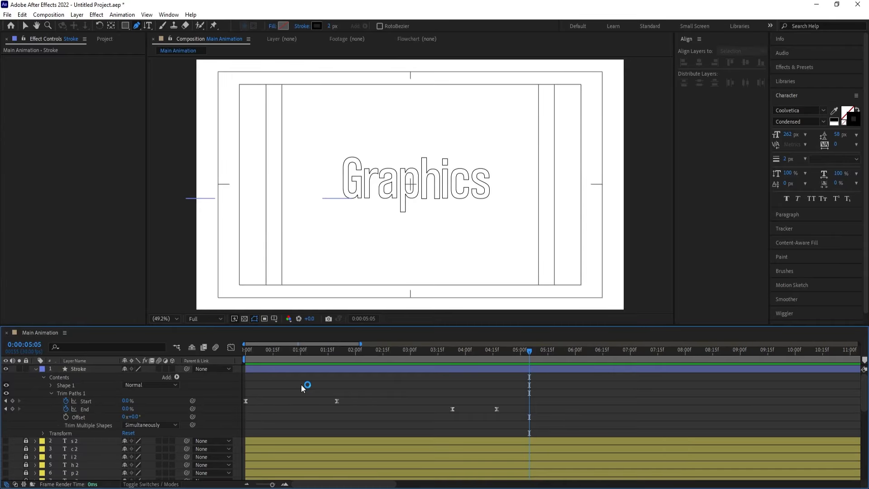
{"action": "key", "text": "u"}
{"action": "key", "text": "u"}
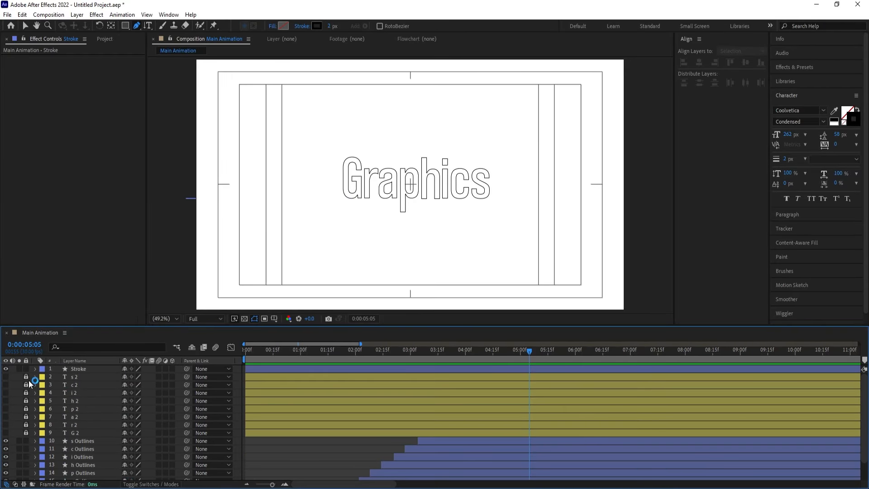
{"action": "left_click_drag", "start_coordinate": [70, 370], "coordinate": [94, 437]}
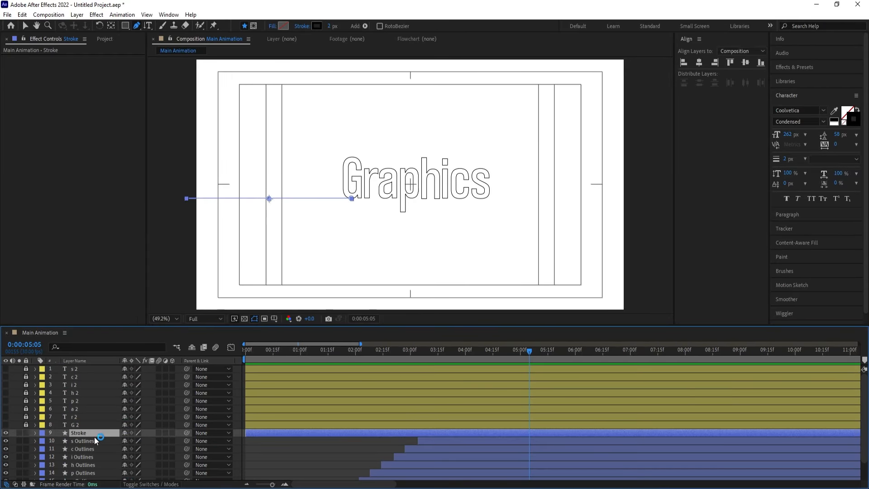
Lock the Stroke and all letter Outlines layers, and unlock the text layers s 2 through G 2
{"action": "scroll", "coordinate": [86, 450], "scroll_direction": "down", "scroll_amount": 2}
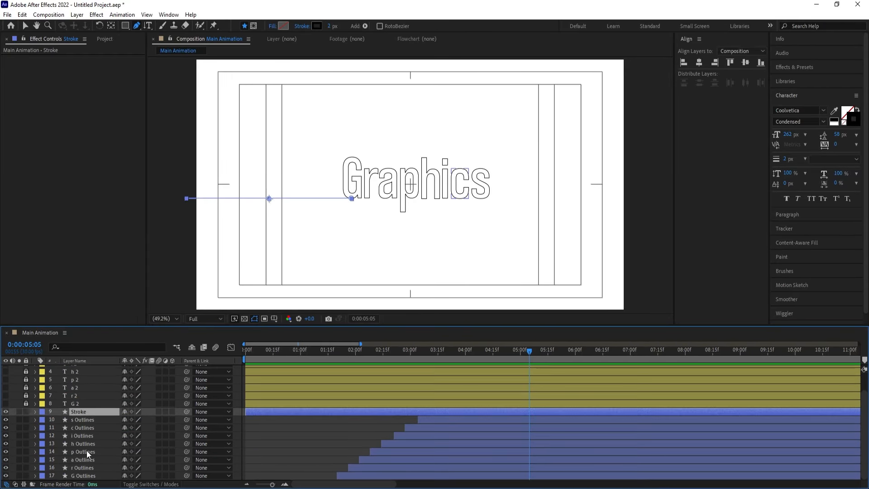
{"action": "left_click", "coordinate": [77, 475], "text": "shift"}
{"action": "left_click", "coordinate": [28, 411]}
{"action": "left_click", "coordinate": [30, 428]}
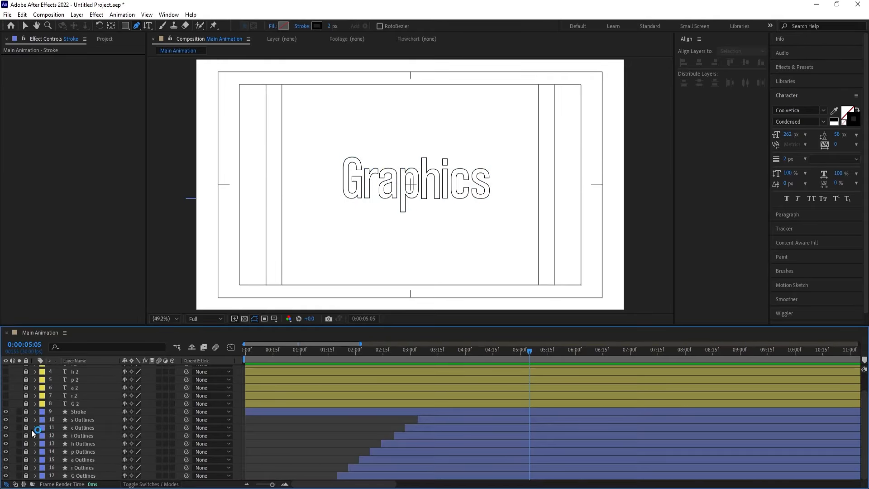
{"action": "scroll", "coordinate": [29, 365], "scroll_direction": "up", "scroll_amount": 1}
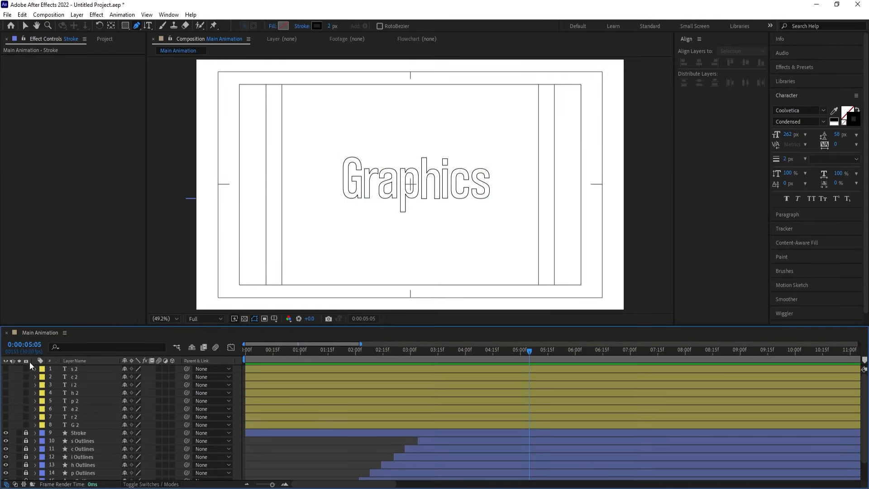
Make the text layers s 2 through G 2 visible, and select only the G 2 layer
{"action": "left_click", "coordinate": [73, 426]}
{"action": "left_click", "coordinate": [83, 368], "text": "shift"}
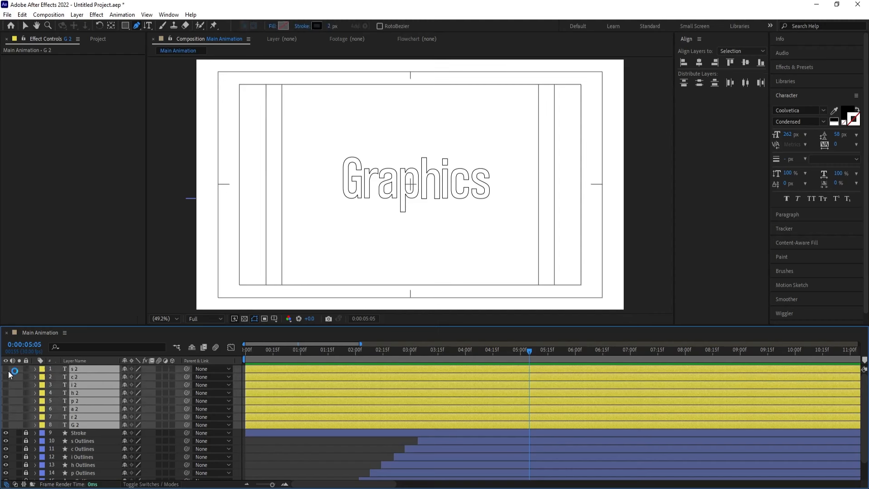
{"action": "left_click_drag", "start_coordinate": [6, 368], "coordinate": [7, 425]}
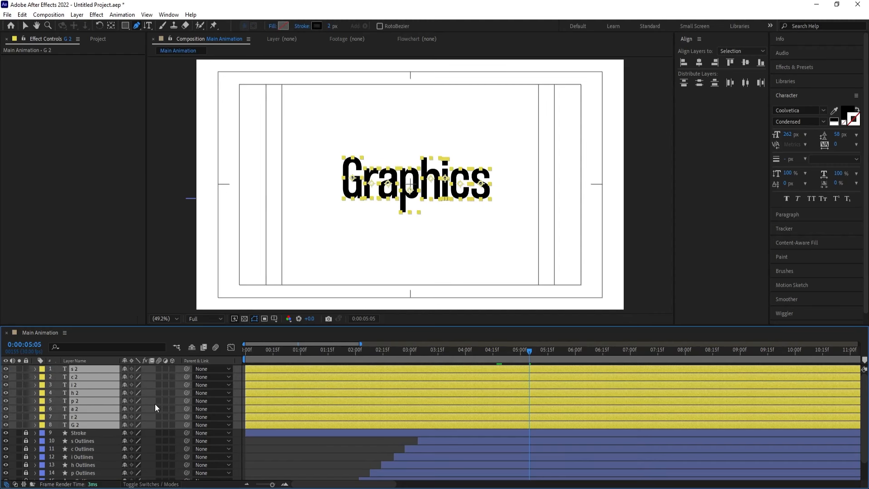
{"action": "left_click", "coordinate": [237, 374]}
{"action": "left_click", "coordinate": [85, 423]}
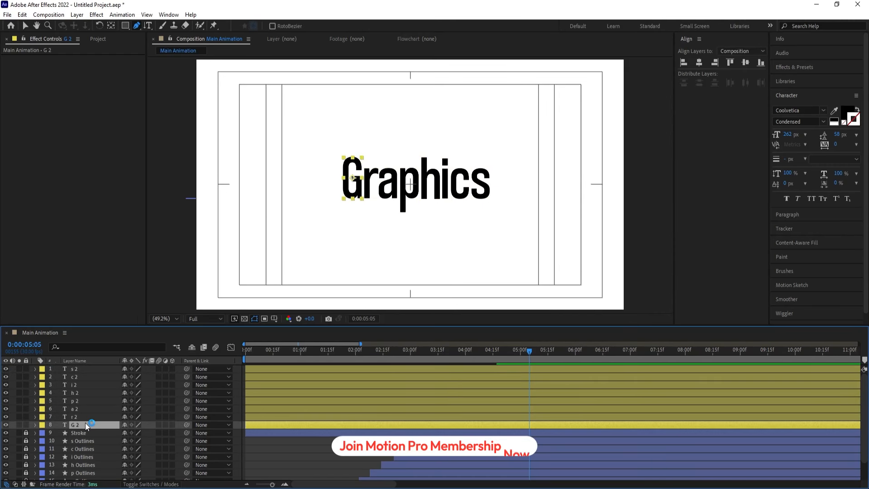
Trim the start of the G 2 text layer to 0:00:02:15
{"action": "left_click", "coordinate": [300, 351]}
{"action": "mouse_move", "coordinate": [283, 352]}
{"action": "left_mouse_down"}
{"action": "mouse_move", "coordinate": [412, 354]}
{"action": "mouse_move", "coordinate": [384, 352]}
{"action": "left_mouse_up"}
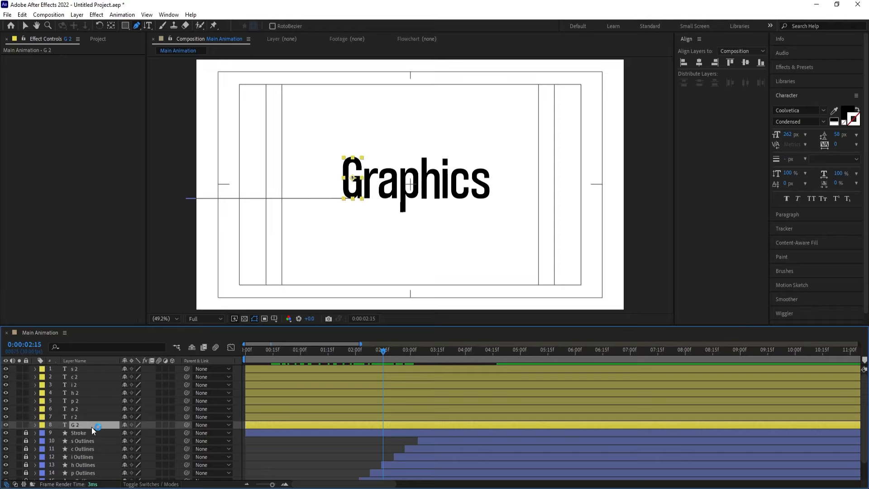
{"action": "key", "text": "alt+bracketleft"}
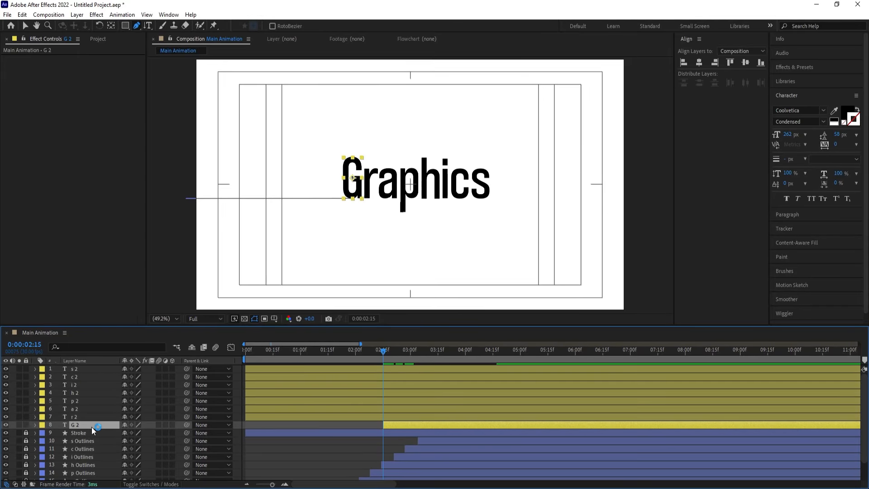
Separate the G 2 layer's Position into individual X and Y dimensions
{"action": "key", "text": "p"}
{"action": "left_click", "coordinate": [81, 434]}
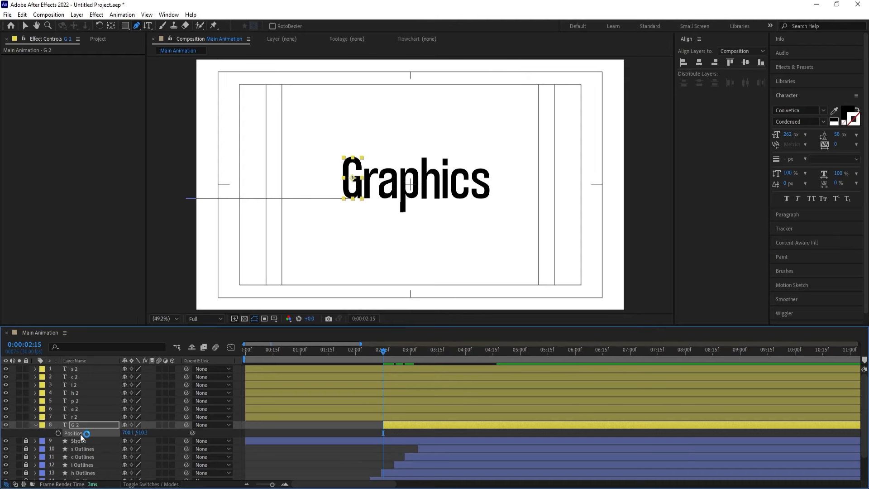
{"action": "right_click", "coordinate": [80, 434]}
{"action": "left_click", "coordinate": [110, 319]}
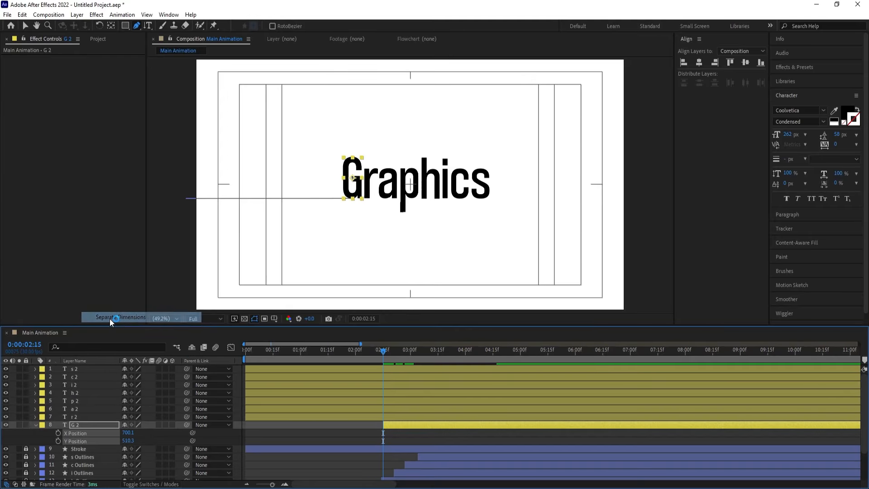
{"action": "left_click", "coordinate": [169, 435]}
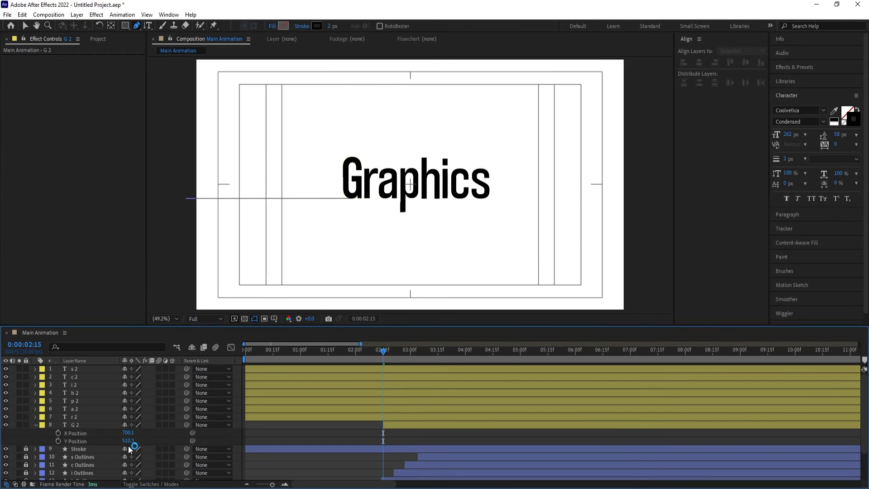
Scale the G 2 layer to 50% and set its X Position to 773.1 and Y Position to 423.3
{"action": "left_click", "coordinate": [80, 426]}
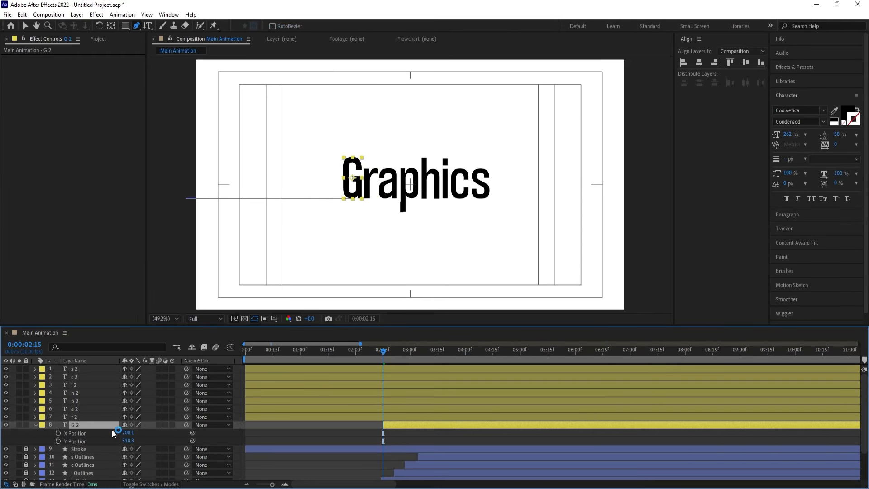
{"action": "key", "text": "s"}
{"action": "left_click_drag", "start_coordinate": [139, 435], "coordinate": [114, 433]}
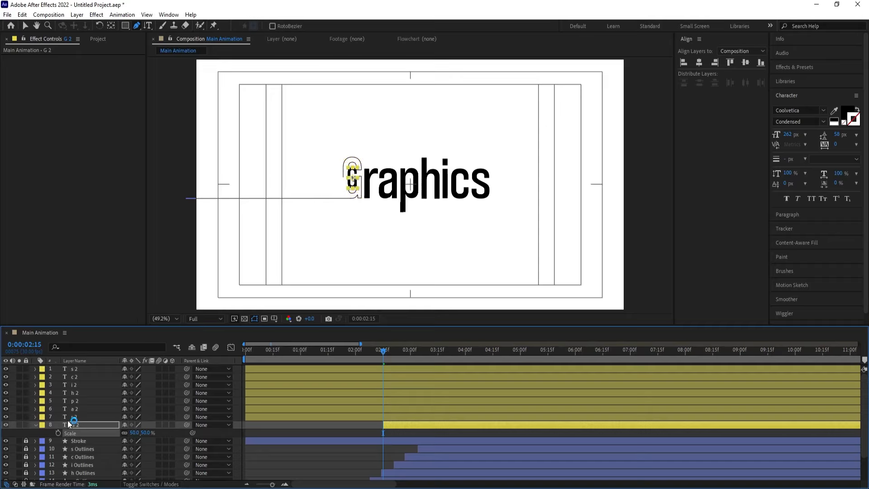
{"action": "key", "text": "p"}
{"action": "left_click_drag", "start_coordinate": [129, 432], "coordinate": [61, 411]}
Animate the G 2 layer's Y Position from about -70.9, above the frame, at 0:00:02:15 to 423.3 at 0:00:03:00
{"action": "key", "text": "equal"}
{"action": "key", "text": "equal"}
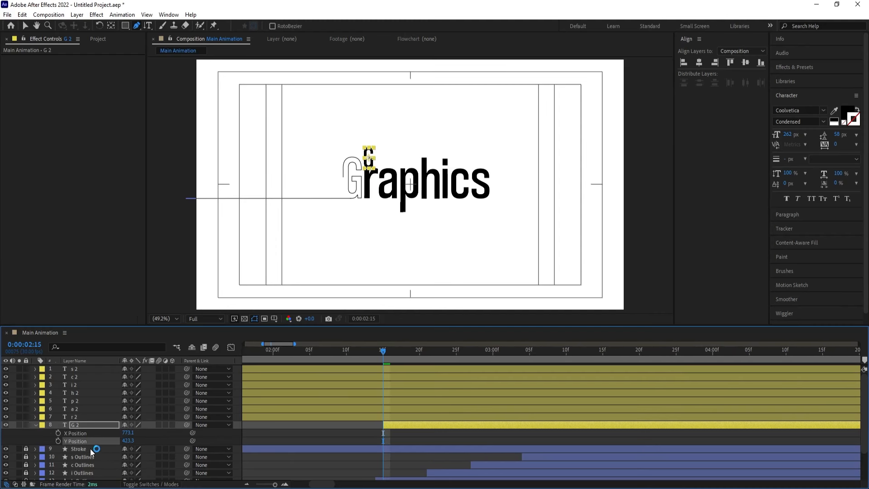
{"action": "left_click", "coordinate": [58, 440]}
{"action": "left_click_drag", "start_coordinate": [406, 357], "coordinate": [491, 357]}
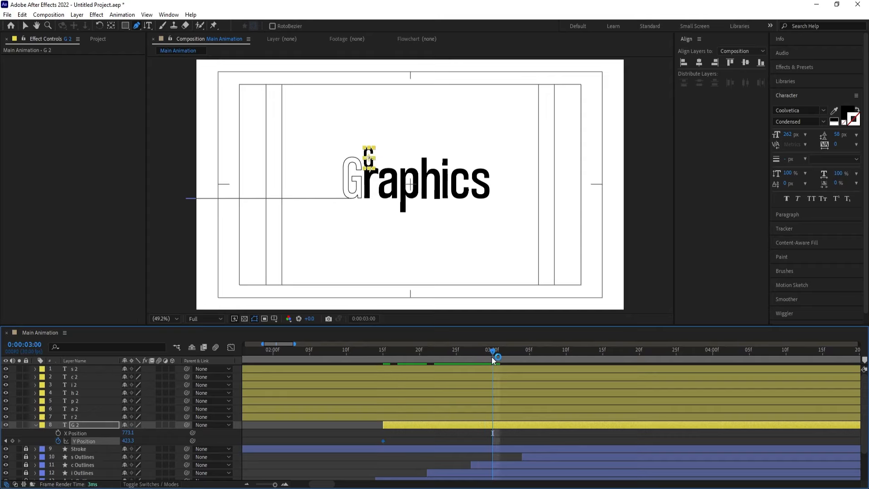
{"action": "key", "text": "minus"}
{"action": "key", "text": "minus"}
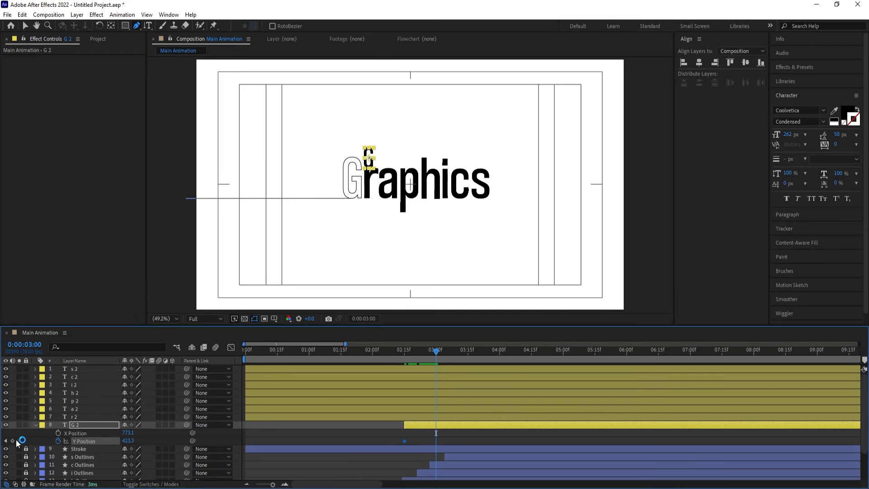
{"action": "left_click", "coordinate": [5, 440]}
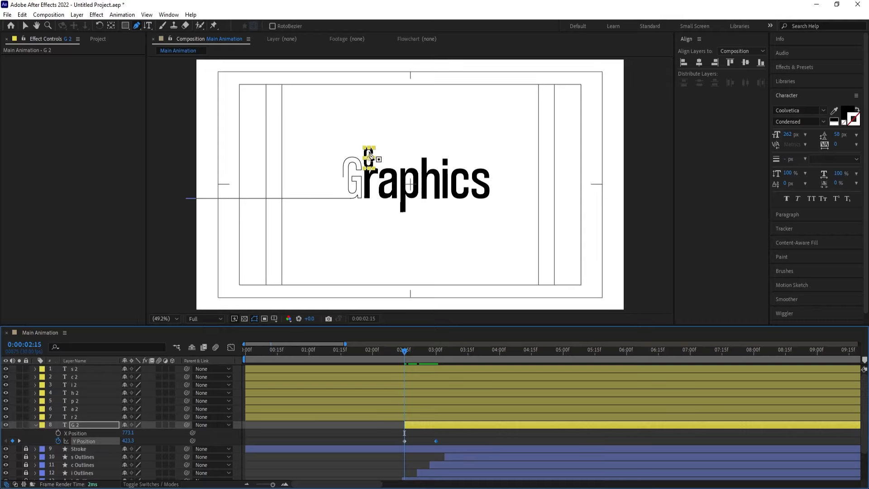
{"action": "key", "text": "v"}
{"action": "left_click_drag", "start_coordinate": [369, 164], "coordinate": [373, 56]}
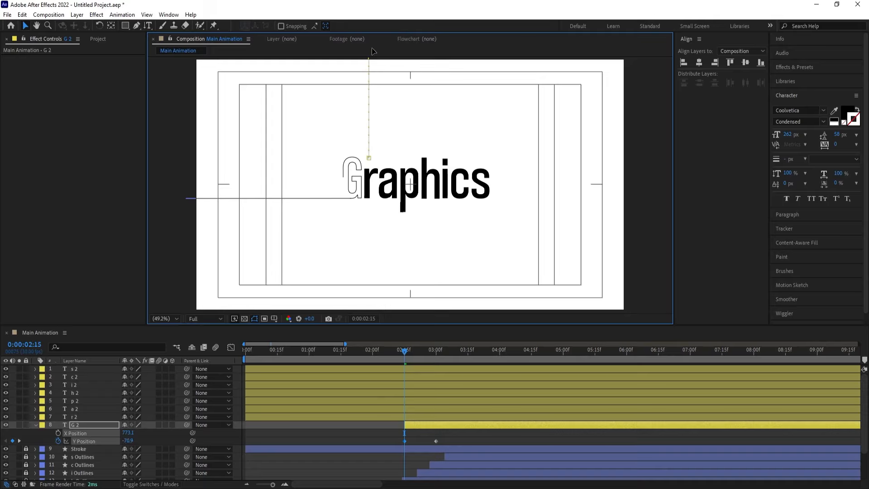
Keyframe the G 2 layer's X Position at 773.1 at 0:00:03:00, 862.1 at 0:00:03:16 and 949.1 at 0:00:04:02
{"action": "key", "text": "k"}
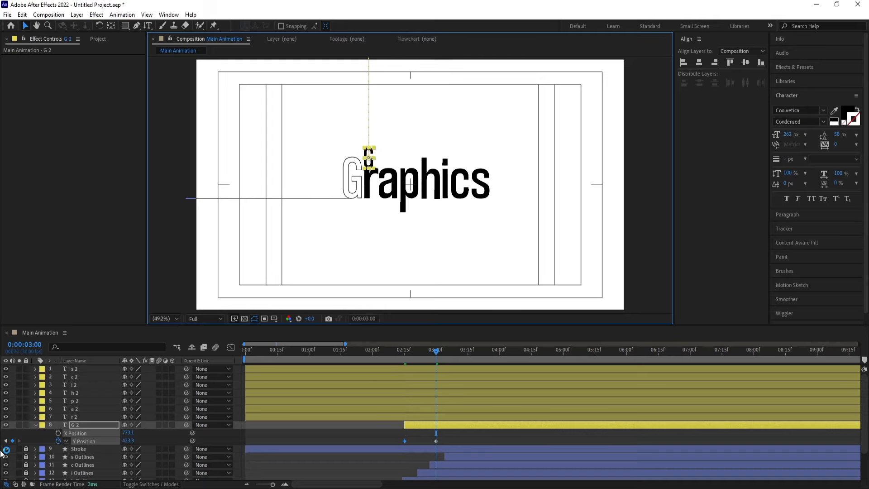
{"action": "left_click", "coordinate": [58, 433]}
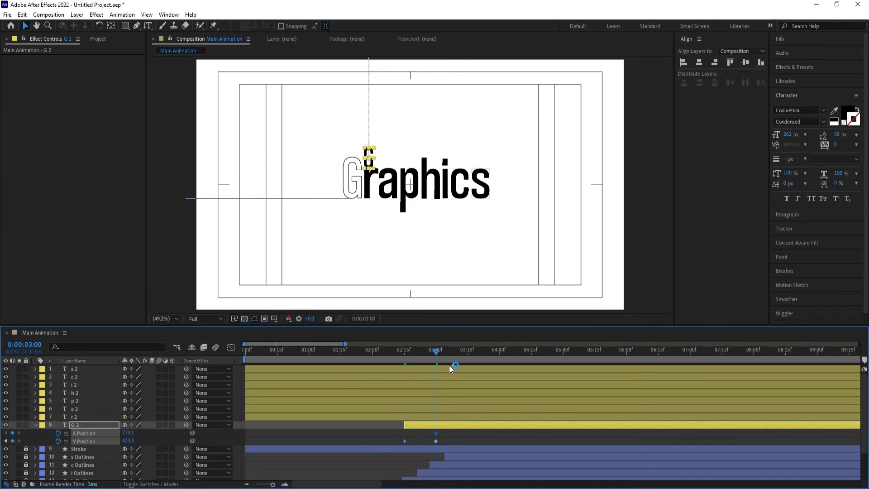
{"action": "left_click_drag", "start_coordinate": [452, 352], "coordinate": [469, 358]}
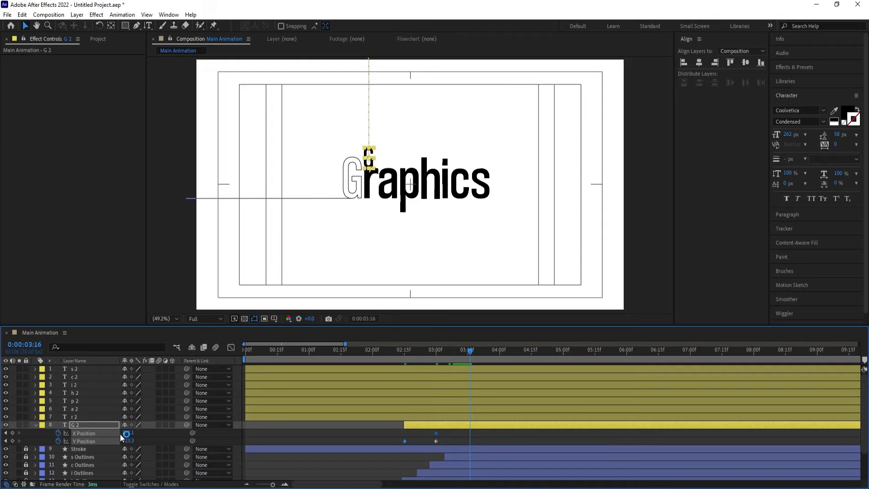
{"action": "left_click_drag", "start_coordinate": [127, 432], "coordinate": [167, 428]}
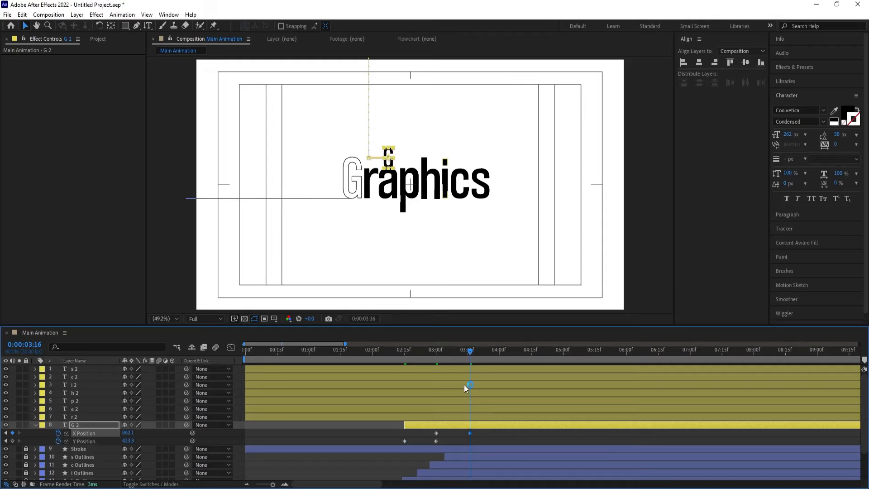
{"action": "left_click_drag", "start_coordinate": [477, 357], "coordinate": [504, 358]}
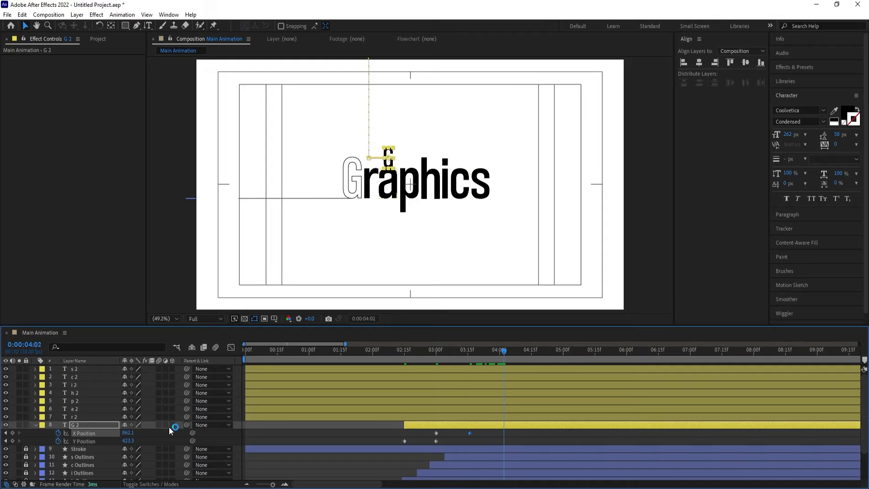
{"action": "left_click_drag", "start_coordinate": [128, 432], "coordinate": [166, 432]}
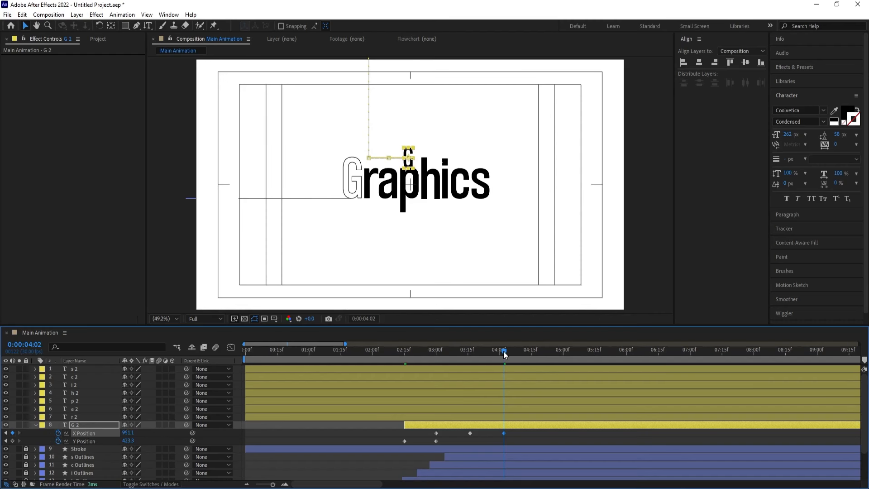
Keyframe the G 2 layer's X Position at 1050.1 at 0:00:04:17 and 1119.1 at 0:00:05:01
{"action": "left_click_drag", "start_coordinate": [503, 353], "coordinate": [534, 353]}
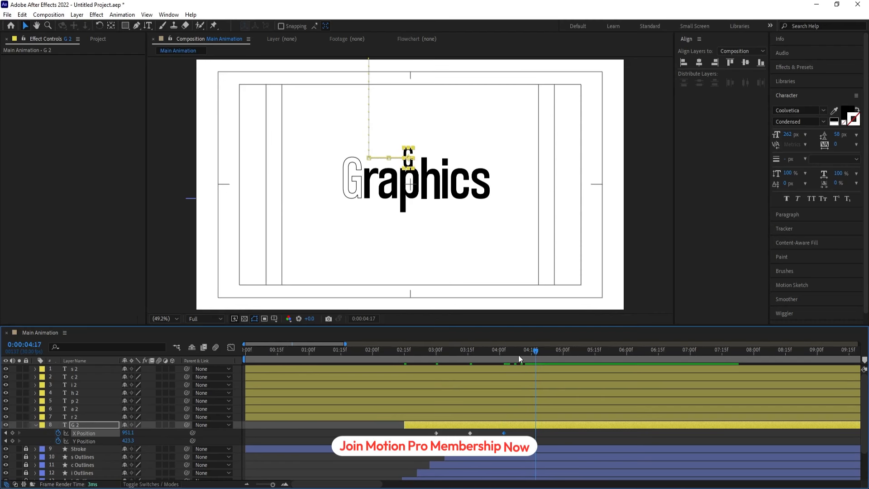
{"action": "left_click_drag", "start_coordinate": [124, 434], "coordinate": [166, 433]}
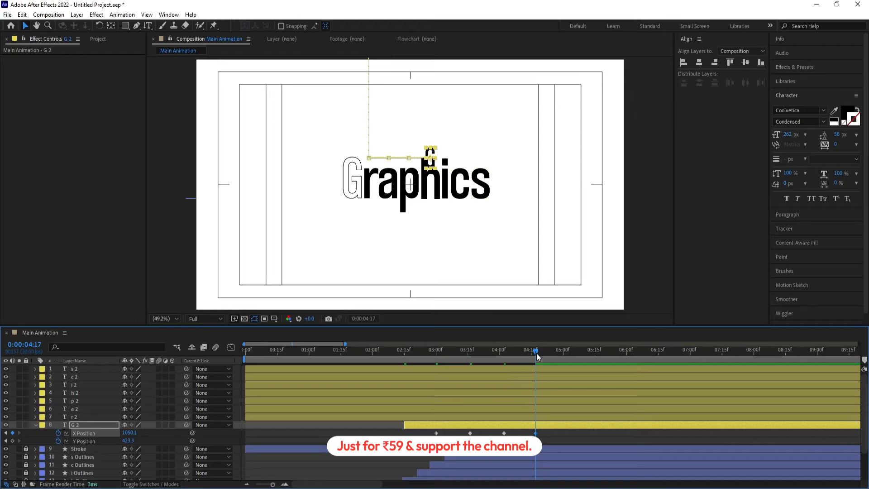
{"action": "left_click_drag", "start_coordinate": [536, 353], "coordinate": [566, 359]}
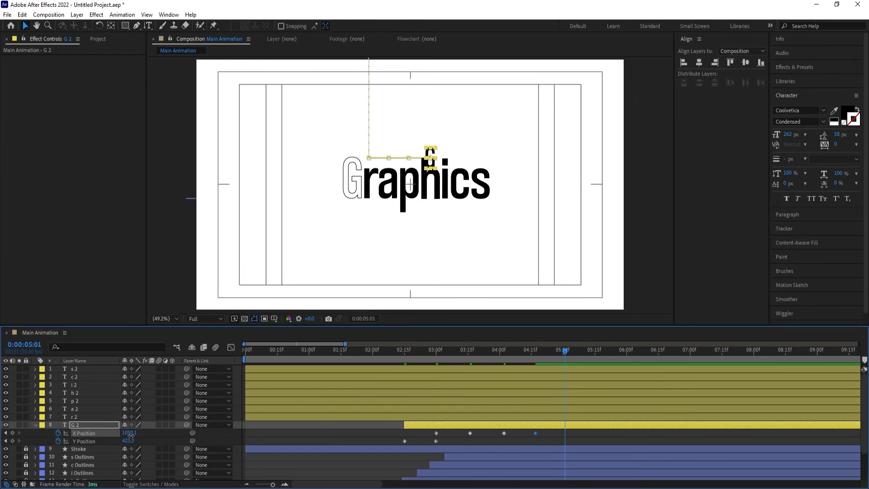
{"action": "left_click_drag", "start_coordinate": [131, 433], "coordinate": [163, 434]}
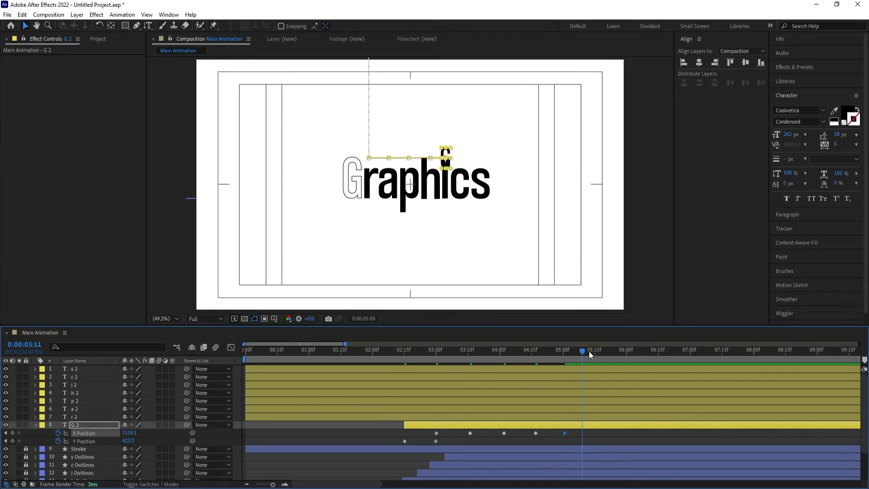
Keyframe the G 2 layer's X Position at 1189.1 at 0:00:05:15 and 1274.1 at 0:00:05:28
{"action": "left_click_drag", "start_coordinate": [589, 351], "coordinate": [596, 352]}
{"action": "left_click_drag", "start_coordinate": [130, 433], "coordinate": [160, 433]}
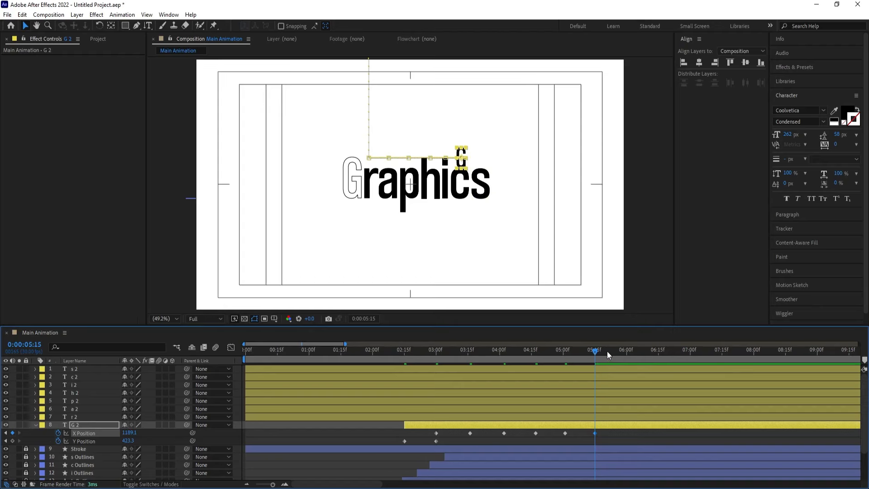
{"action": "left_click_drag", "start_coordinate": [607, 351], "coordinate": [622, 356]}
{"action": "left_click_drag", "start_coordinate": [129, 433], "coordinate": [163, 428]}
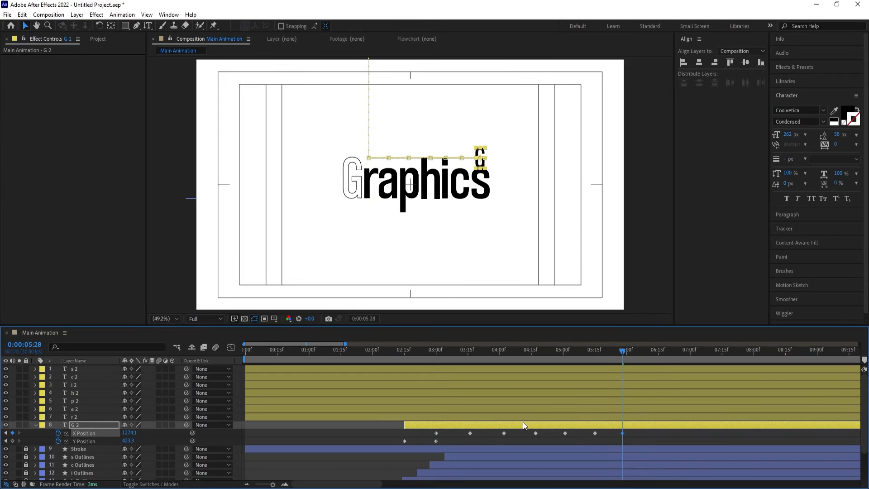
Bring the G 2 layer back over the outlined G with an X Position keyframe of 699.1 at 0:00:07:04
{"action": "left_click_drag", "start_coordinate": [639, 356], "coordinate": [698, 363]}
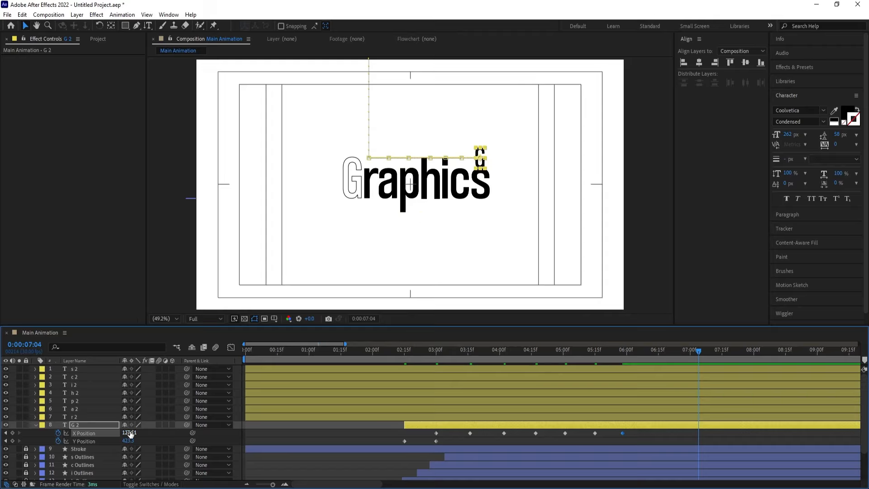
{"action": "left_click_drag", "start_coordinate": [131, 434], "coordinate": [2, 409]}
{"action": "left_click_drag", "start_coordinate": [129, 433], "coordinate": [80, 427]}
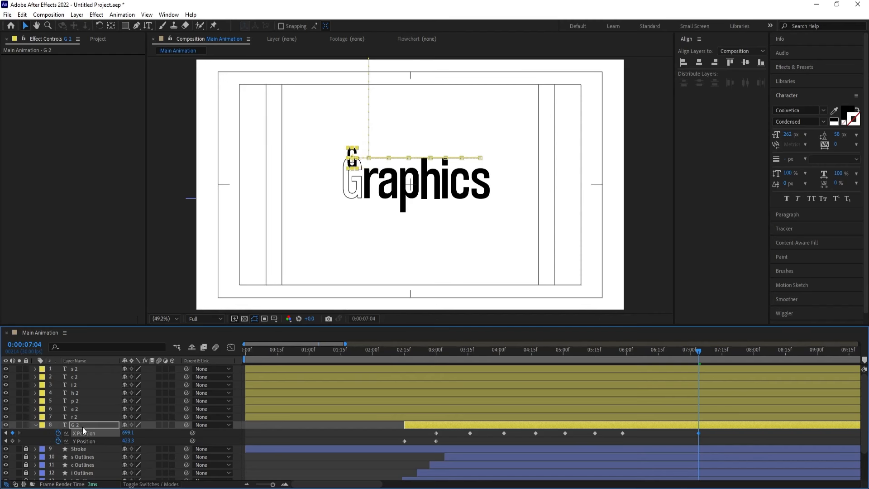
Add a Y Position keyframe at the current value beneath every G 2 X Position keyframe from 0:00:03:16 through 0:00:07:04
{"action": "left_click_drag", "start_coordinate": [460, 349], "coordinate": [468, 393]}
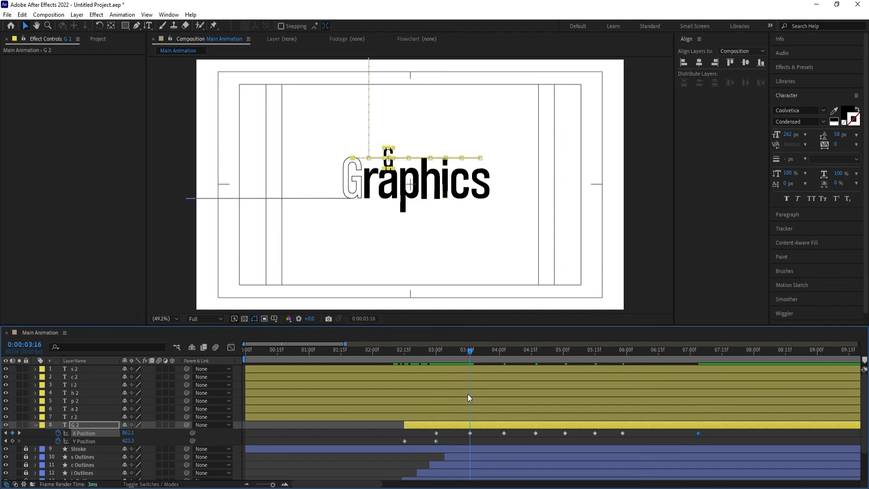
{"action": "left_click", "coordinate": [13, 441]}
{"action": "key", "text": "k"}
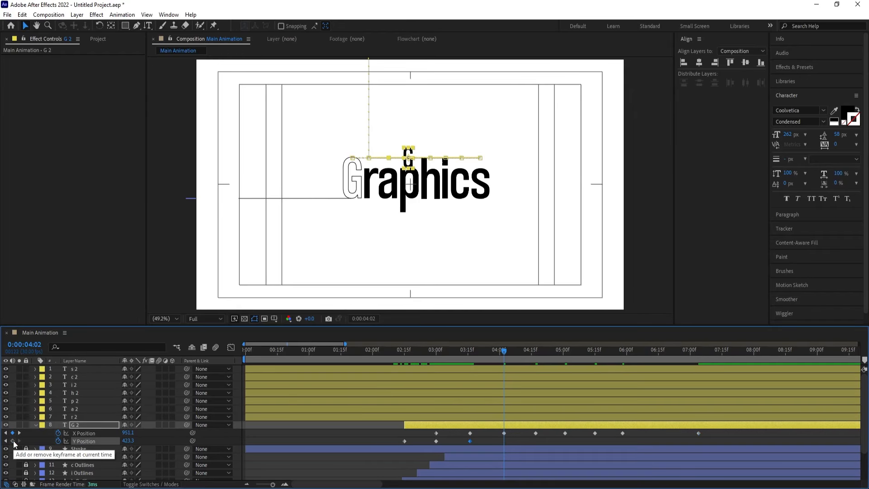
{"action": "key", "text": "k"}
{"action": "left_click", "coordinate": [12, 441]}
{"action": "key", "text": "k"}
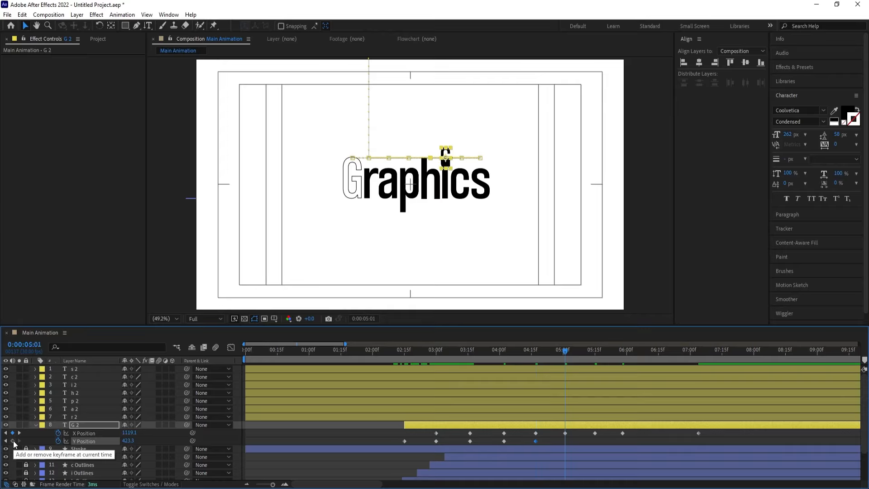
{"action": "left_click", "coordinate": [13, 441]}
{"action": "key", "text": "k"}
{"action": "left_click", "coordinate": [13, 441]}
{"action": "key", "text": "k"}
{"action": "left_click", "coordinate": [13, 441]}
{"action": "key", "text": "k"}
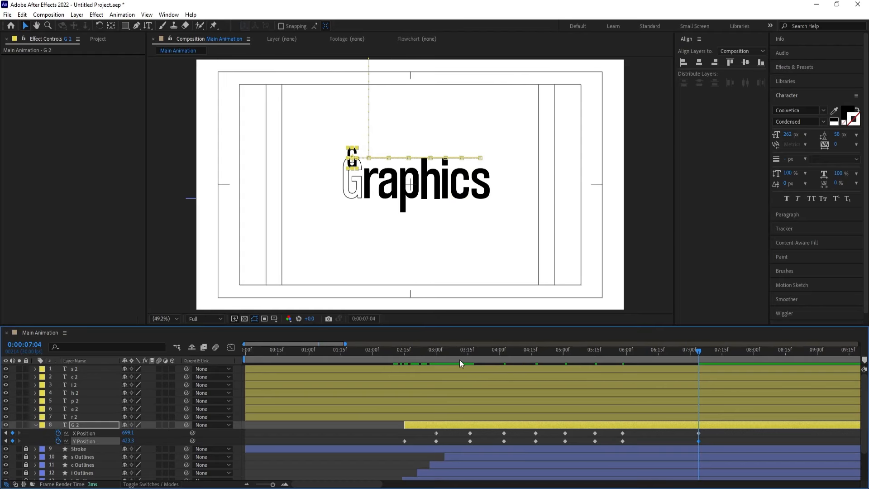
Set the G 2 layer's Y Position to 235.3 at 0:00:03:08 and repeat that jump keyframe at 0:00:03:24
{"action": "left_click_drag", "start_coordinate": [460, 352], "coordinate": [454, 356]}
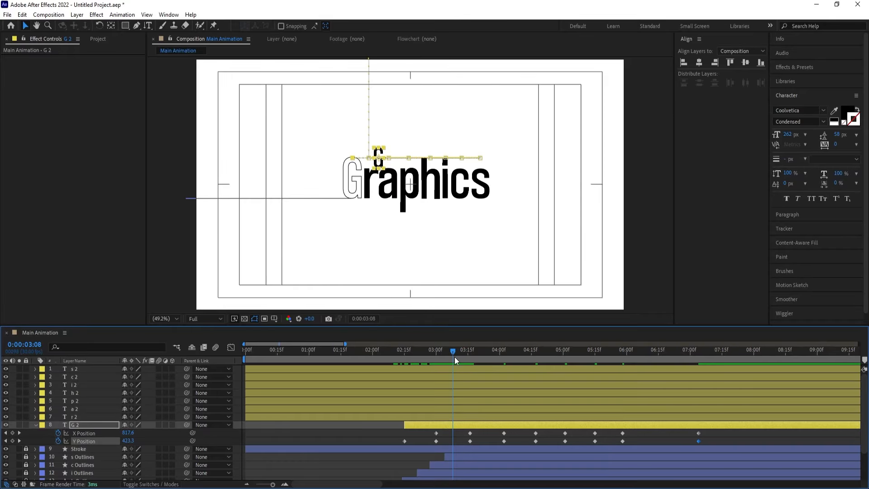
{"action": "left_click_drag", "start_coordinate": [124, 441], "coordinate": [38, 429]}
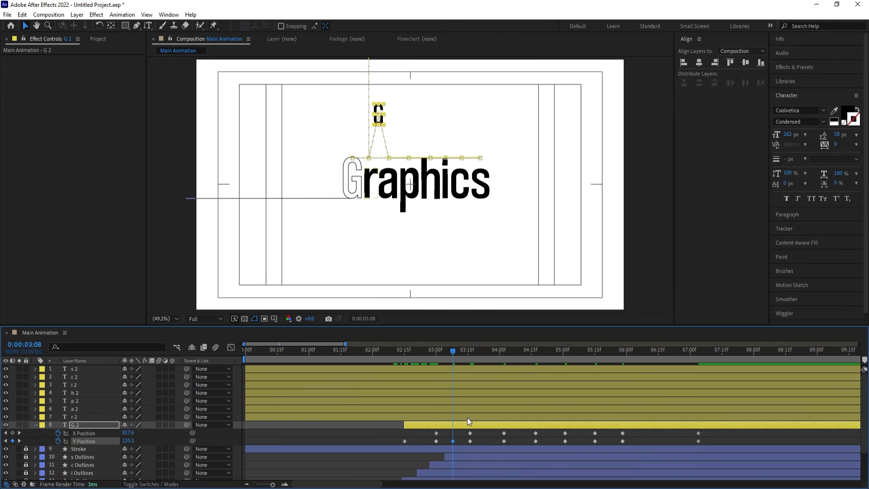
{"action": "key", "text": "k"}
{"action": "scroll", "coordinate": [406, 189], "scroll_direction": "up", "scroll_amount": 1}
{"action": "scroll", "coordinate": [406, 189], "scroll_direction": "up", "scroll_amount": 2}
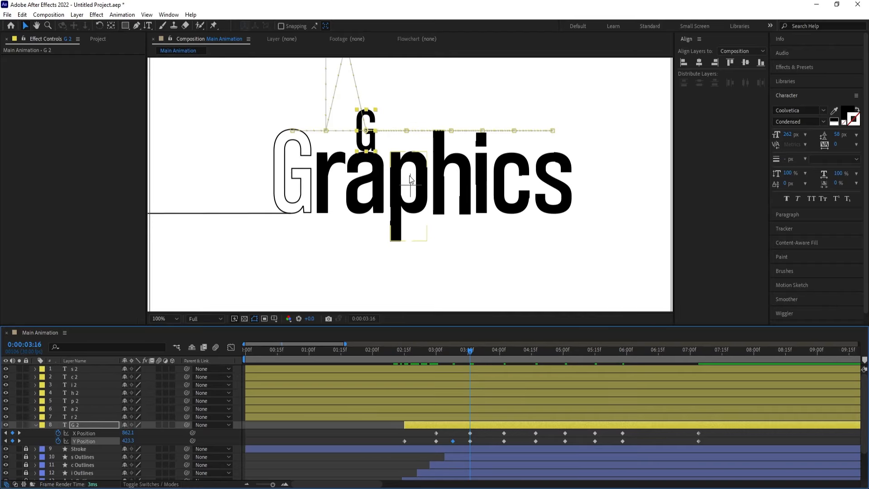
{"action": "left_click", "coordinate": [489, 352]}
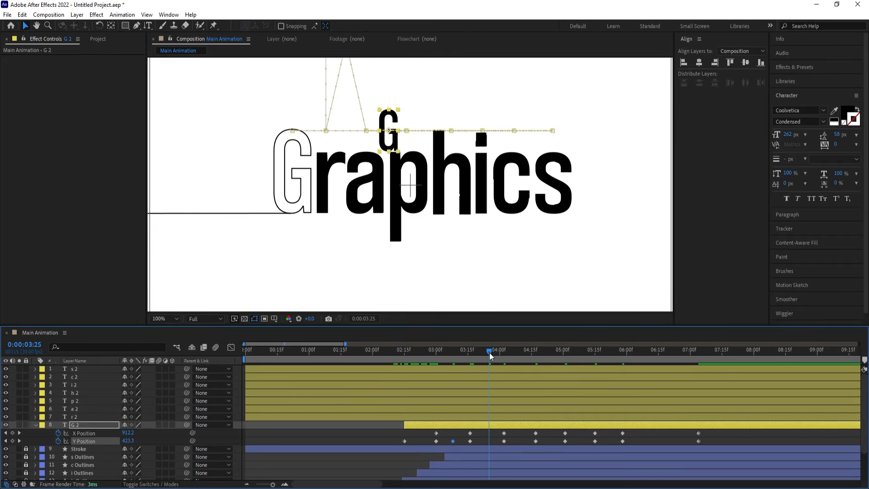
{"action": "left_click", "coordinate": [488, 352]}
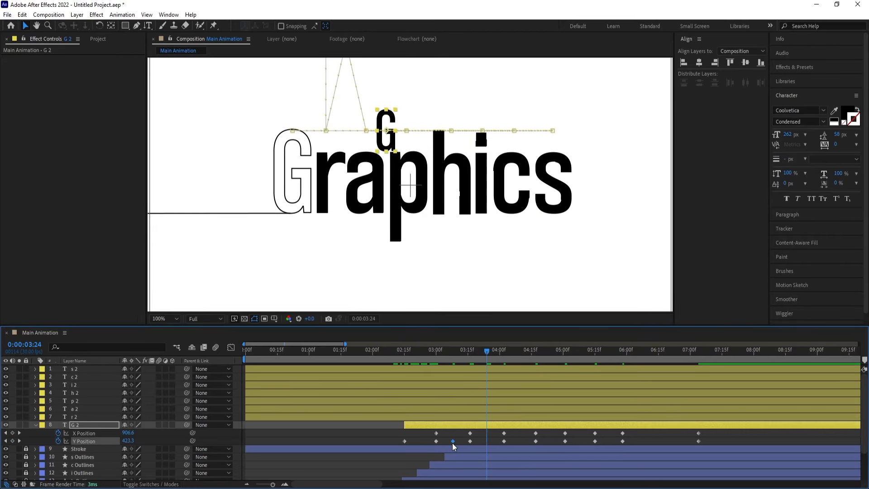
{"action": "key", "text": "ctrl+v"}
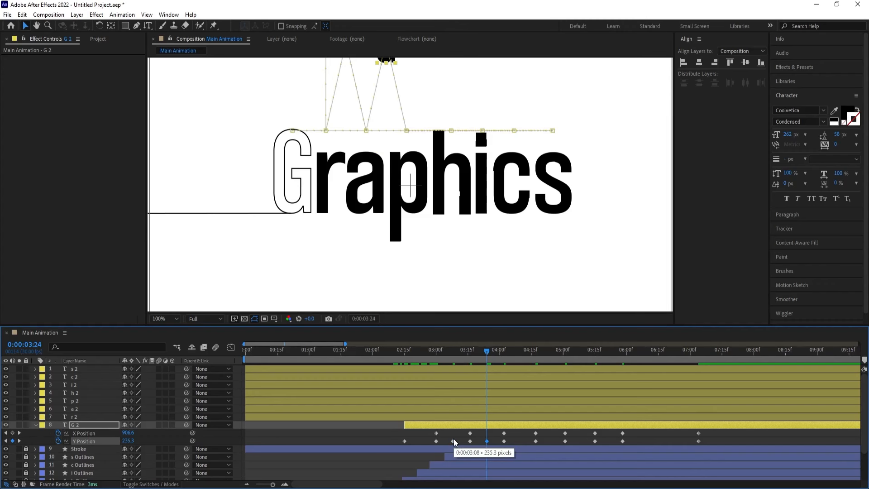
{"action": "key", "text": "k"}
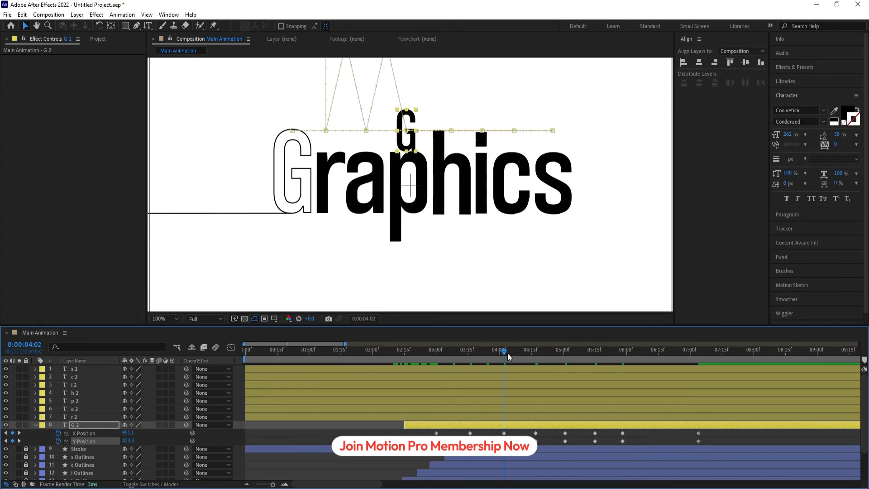
Paste the 235.3 Y Position keyframe at 0:00:04:10 and set G 2's landing at 0:00:04:17 to X 1026.1 and Y 382.3
{"action": "left_click_drag", "start_coordinate": [507, 353], "coordinate": [520, 354]}
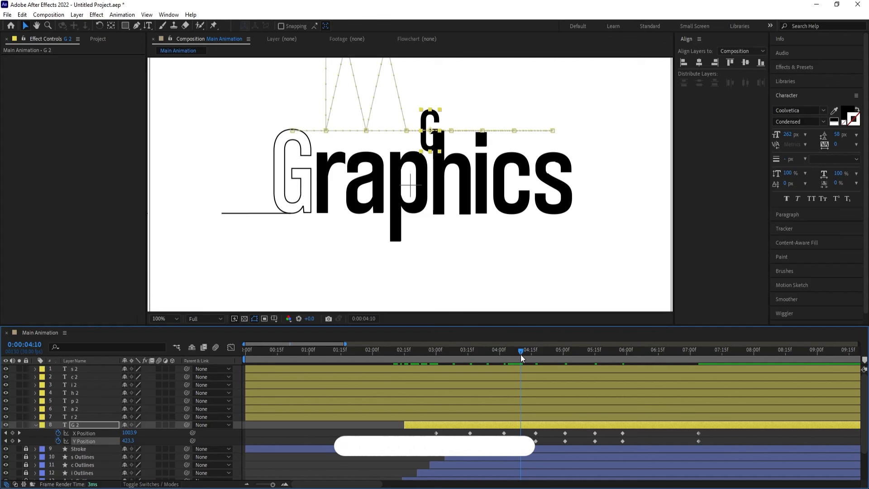
{"action": "key", "text": "ctrl+v"}
{"action": "key", "text": "k"}
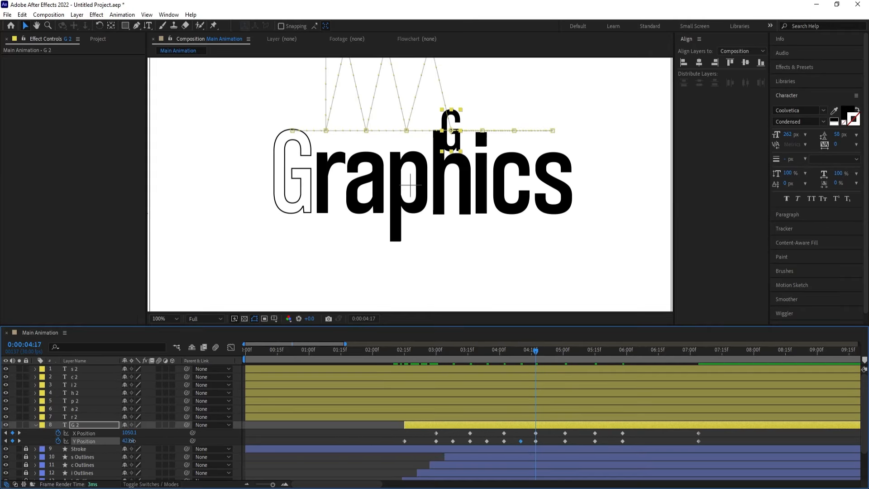
{"action": "mouse_move", "coordinate": [130, 440]}
{"action": "left_mouse_down"}
{"action": "mouse_move", "coordinate": [105, 431]}
{"action": "mouse_move", "coordinate": [118, 432]}
{"action": "left_mouse_up"}
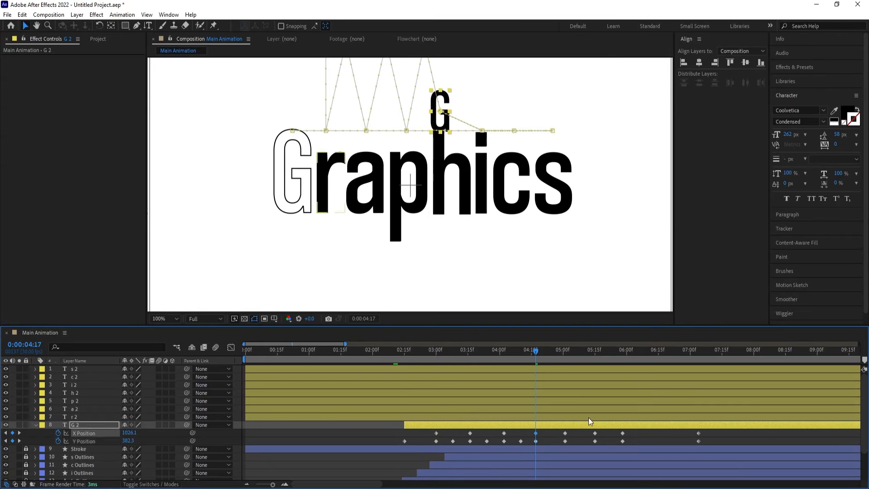
Copy the 235.3 Y Position keyframe to 0:00:04:24 and set the G 2 layer's Y Position to 384.3 at 0:00:05:01
{"action": "left_click", "coordinate": [550, 353]}
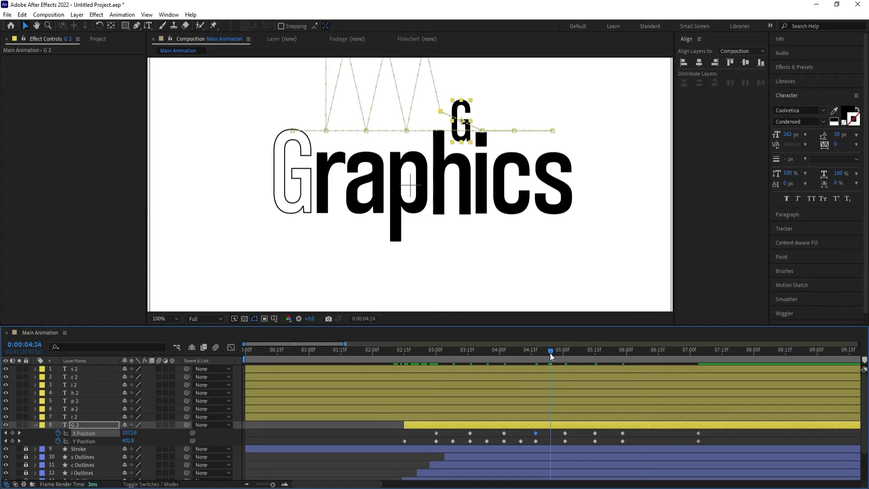
{"action": "key", "text": "ctrl+z"}
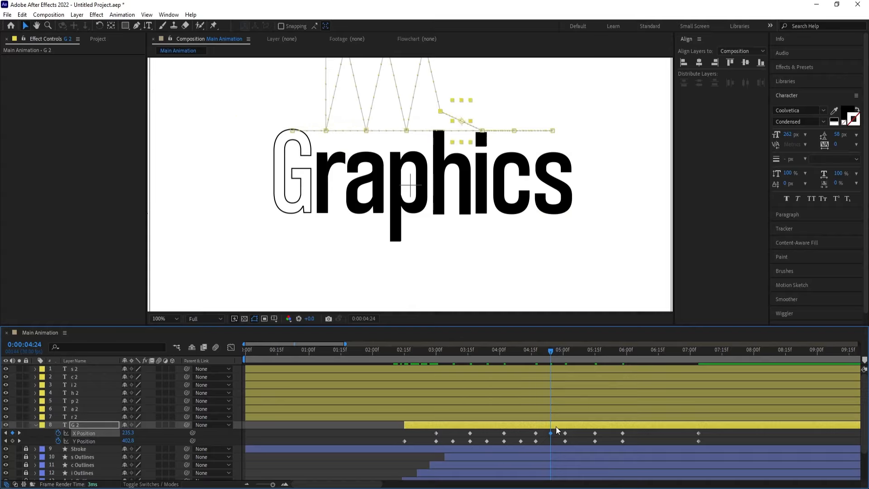
{"action": "left_click", "coordinate": [520, 442]}
{"action": "key", "text": "ctrl+c"}
{"action": "key", "text": "ctrl+v"}
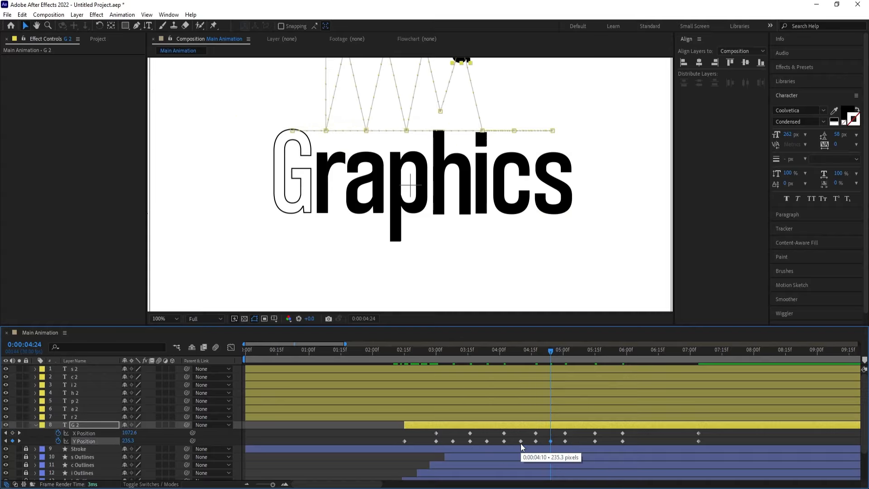
{"action": "key", "text": "k"}
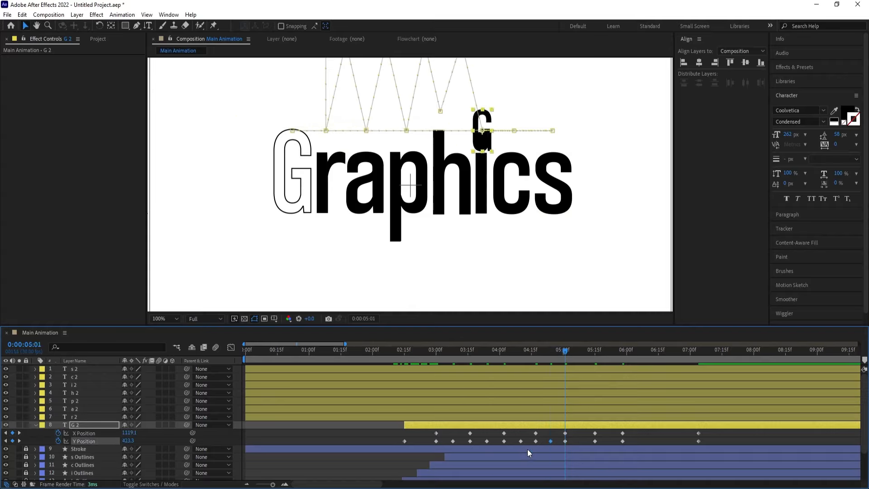
{"action": "left_click_drag", "start_coordinate": [126, 441], "coordinate": [102, 437]}
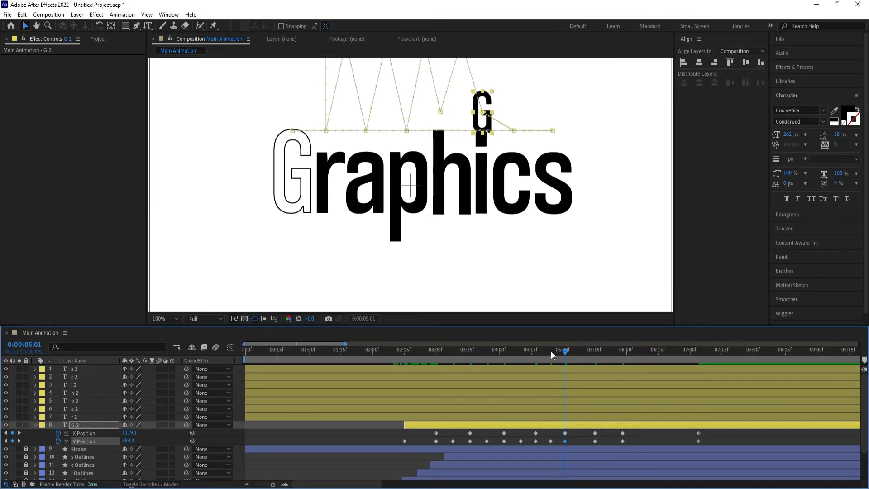
Paste the 235.3 Y Position keyframe at 0:00:05:08 and nudge G 2's X Position slightly left at 0:00:05:15
{"action": "left_click", "coordinate": [580, 351]}
{"action": "key", "text": "ctrl+v"}
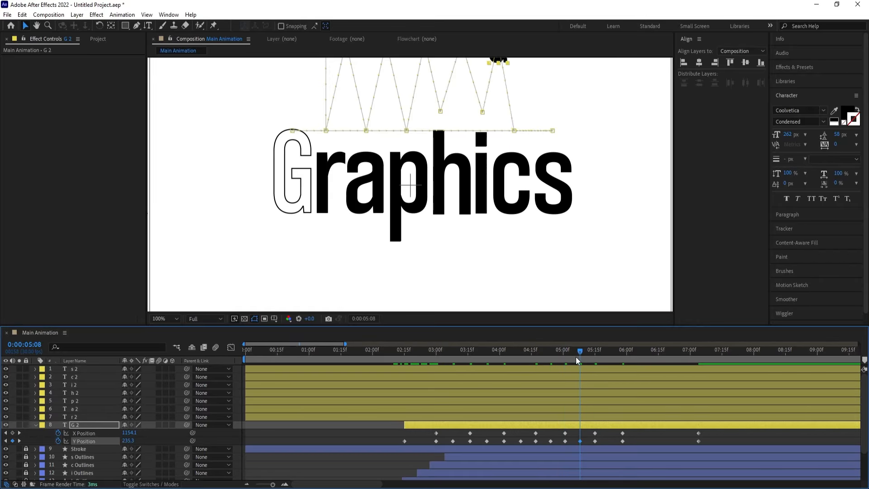
{"action": "key", "text": "k"}
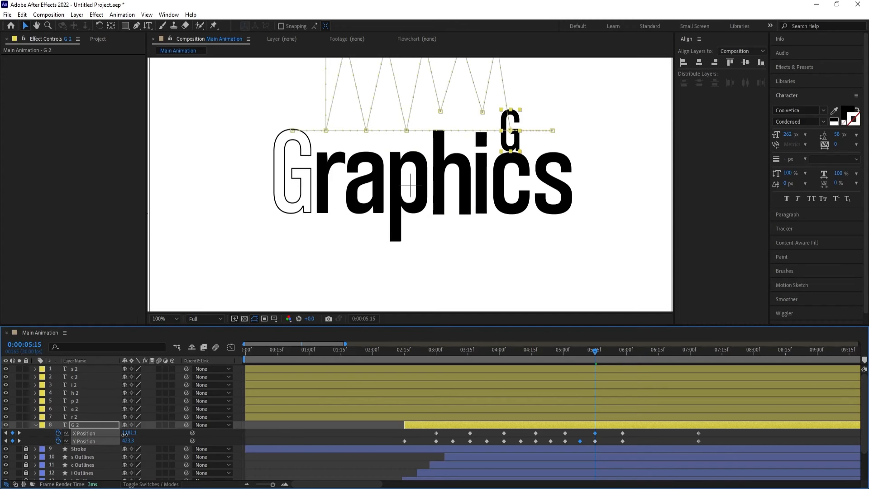
Copy the 0:00:05:08 Y Position jump keyframe of the G 2 layer to 0:00:05:22
{"action": "left_click", "coordinate": [609, 352]}
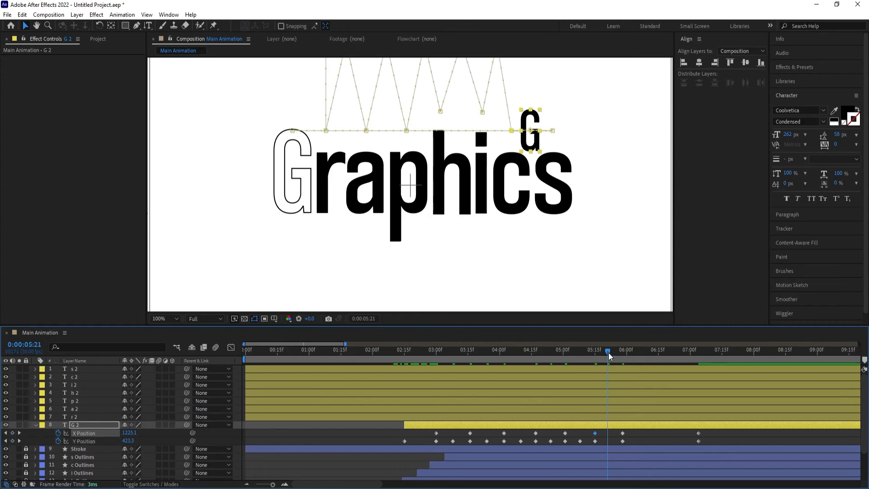
{"action": "left_click_drag", "start_coordinate": [609, 353], "coordinate": [609, 352]}
{"action": "key", "text": "ctrl+v"}
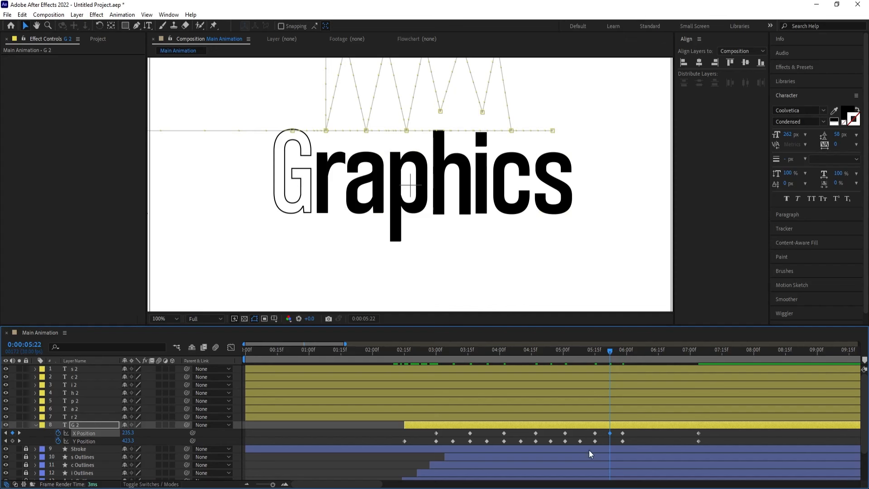
{"action": "key", "text": "ctrl+z"}
{"action": "left_click", "coordinate": [582, 438]}
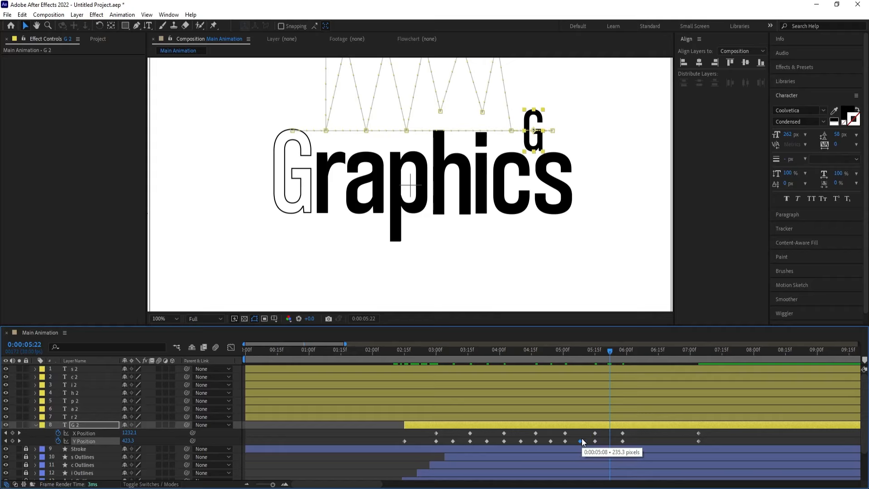
{"action": "key", "text": "ctrl+v"}
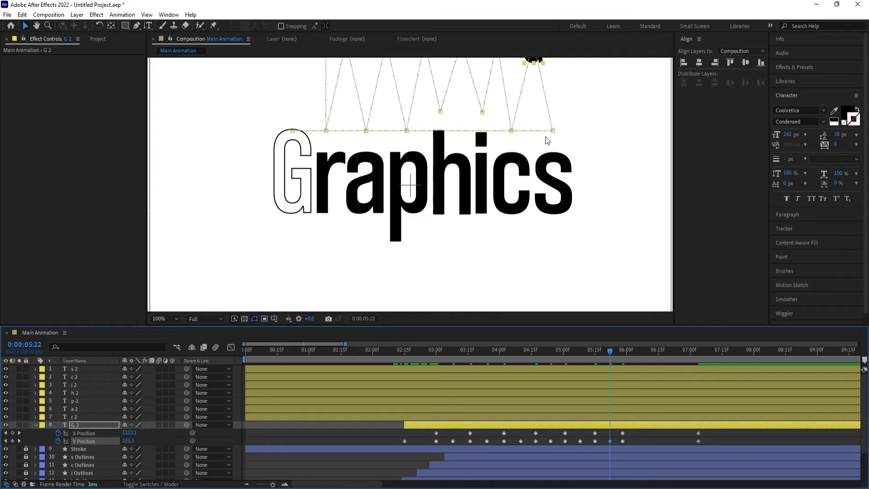
Keyframe a higher return jump for the G 2 layer with a Y Position of 133.3 at 0:00:06:16
{"action": "left_click_drag", "start_coordinate": [627, 63], "coordinate": [613, 125]}
{"action": "left_click_drag", "start_coordinate": [642, 354], "coordinate": [660, 356]}
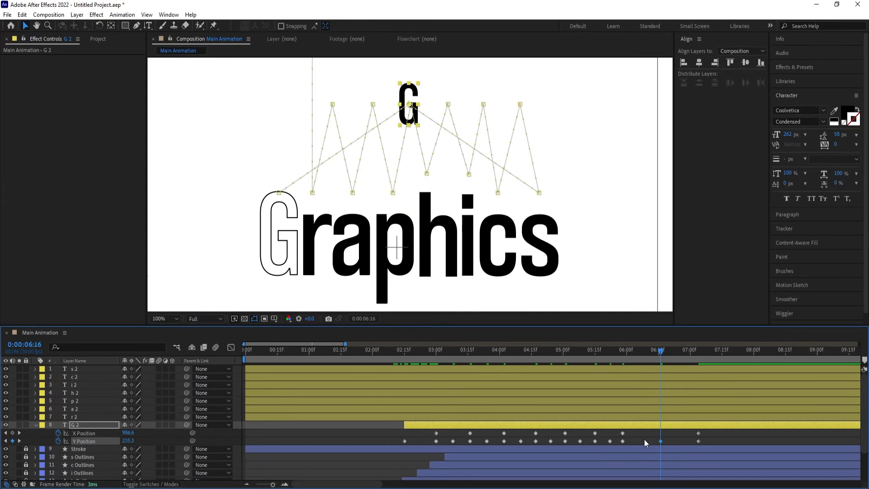
{"action": "left_click_drag", "start_coordinate": [138, 446], "coordinate": [53, 409]}
{"action": "scroll", "coordinate": [413, 174], "scroll_direction": "down", "scroll_amount": 1}
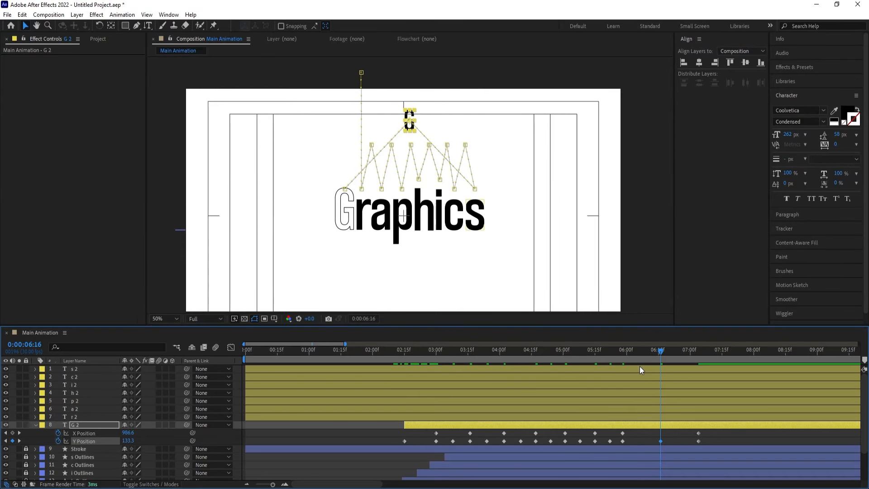
Keyframe the G 2 layer's Scale at 50% at 0:00:05:28 and set it to 100% at 0:00:07:04
{"action": "key", "text": "j"}
{"action": "key", "text": "s"}
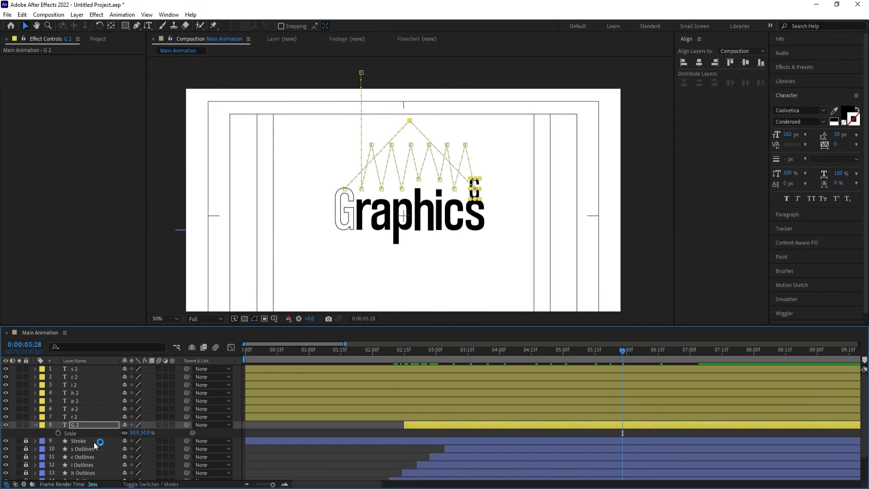
{"action": "left_click", "coordinate": [56, 432]}
{"action": "key", "text": "shift+p"}
{"action": "mouse_move", "coordinate": [691, 360]}
{"action": "left_mouse_down"}
{"action": "mouse_move", "coordinate": [663, 355]}
{"action": "mouse_move", "coordinate": [699, 357]}
{"action": "left_mouse_up"}
{"action": "left_click", "coordinate": [135, 448]}
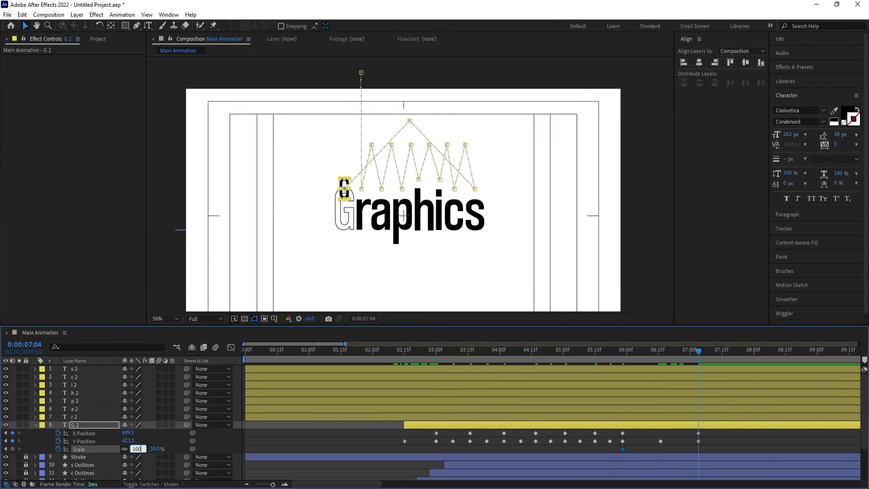
{"action": "type", "text": "100"}
{"action": "key", "text": "Return"}
Set G 2's Y Position to 511.3 at 0:00:07:04 and preview the animation from 0:00:02:16
{"action": "left_click_drag", "start_coordinate": [130, 442], "coordinate": [175, 448]}
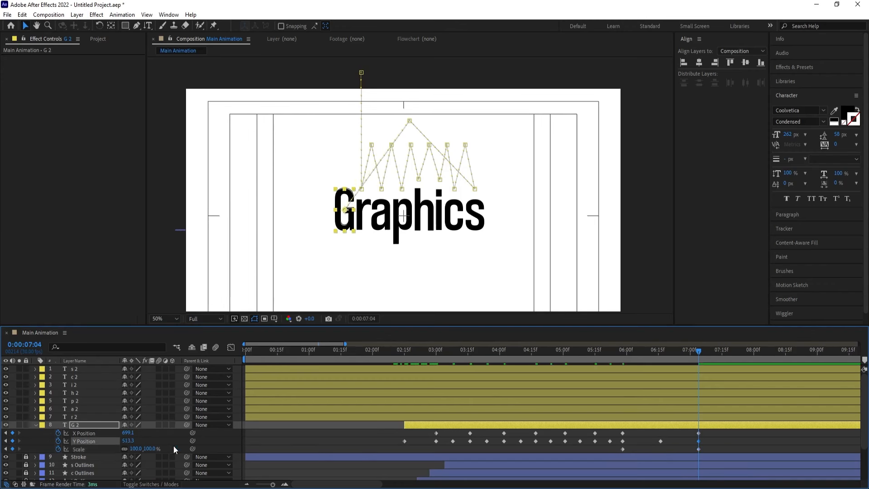
{"action": "key", "text": "Down"}
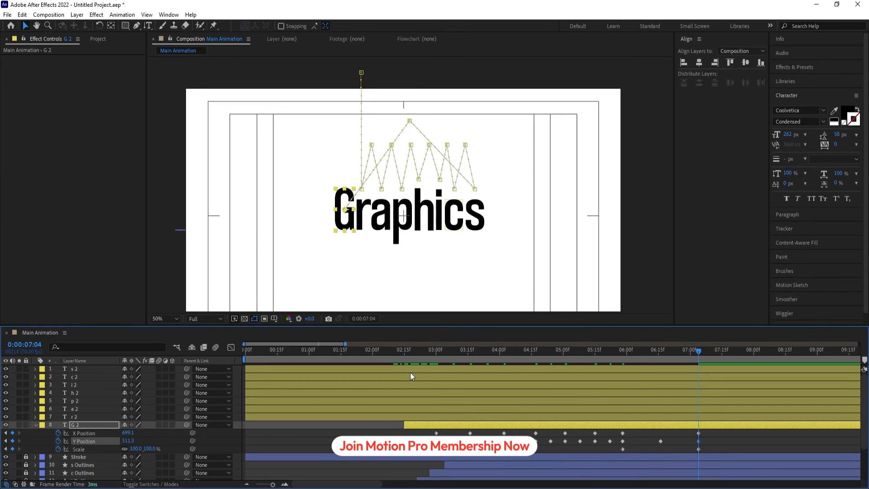
{"action": "left_click", "coordinate": [406, 357]}
{"action": "key", "text": "space"}
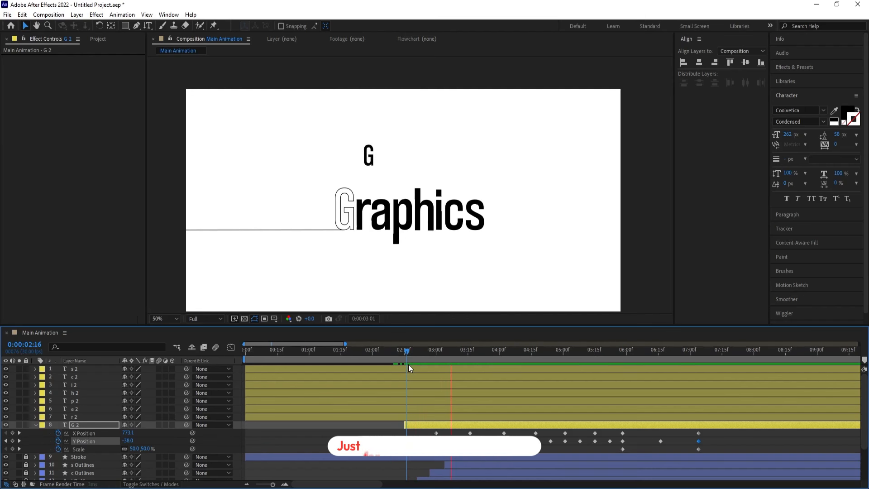
{"action": "left_click", "coordinate": [406, 356]}
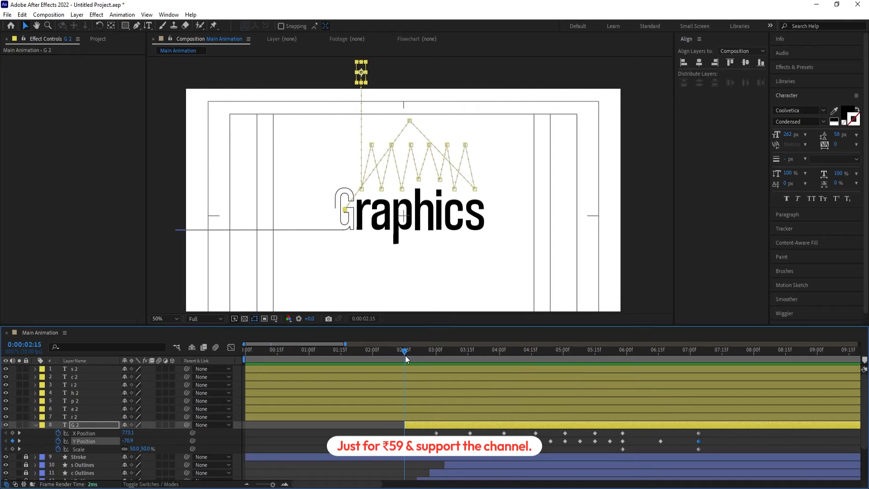
Apply Easy Ease to all of G 2's Y Position keyframes and show their speed graph
{"action": "left_click", "coordinate": [92, 442]}
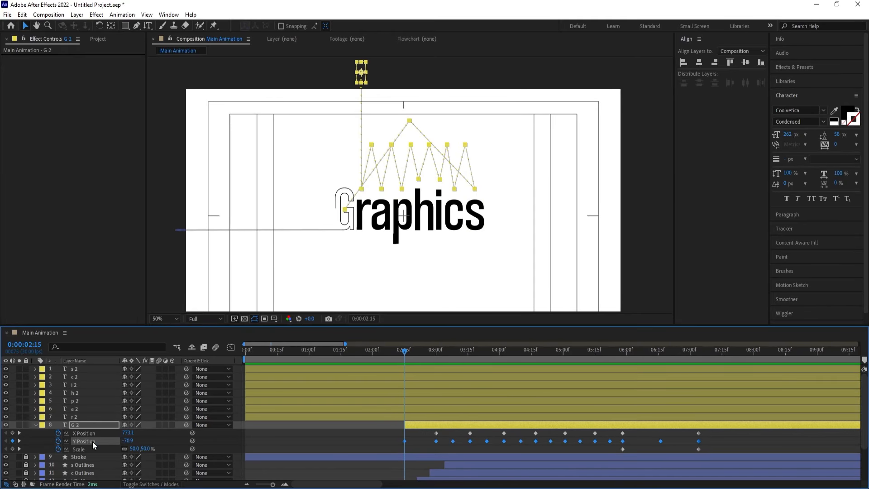
{"action": "key", "text": "F9"}
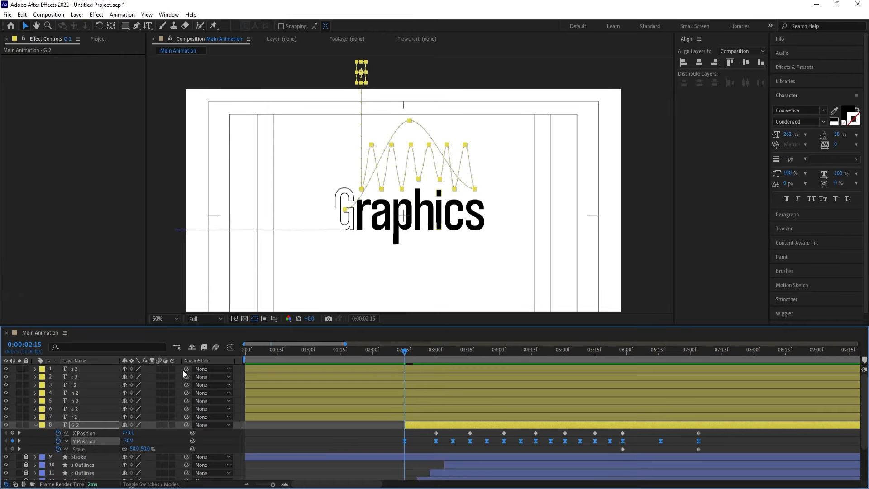
{"action": "left_click", "coordinate": [231, 347]}
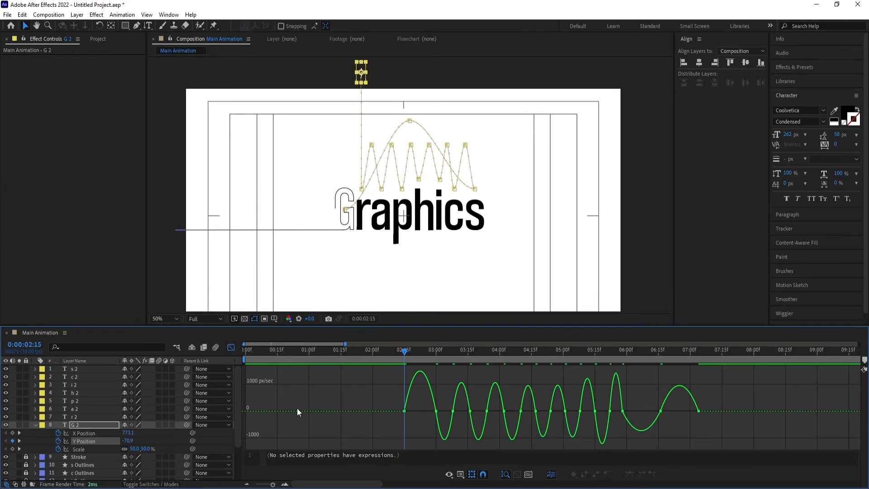
{"action": "right_click", "coordinate": [444, 436]}
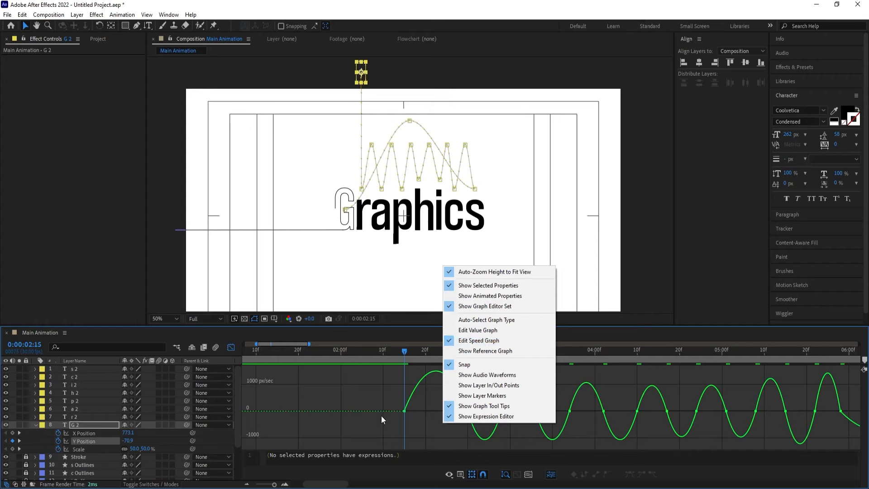
Shape the initial drop's Y Position speed curve into a sharp peak just before 0:00:03:00 and preview it
{"action": "left_click_drag", "start_coordinate": [381, 394], "coordinate": [464, 404]}
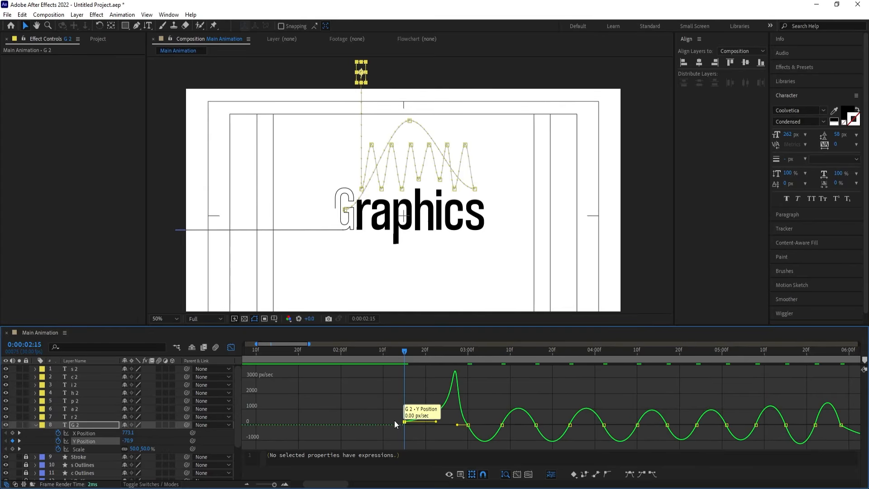
{"action": "key", "text": "ctrl+z"}
{"action": "left_click_drag", "start_coordinate": [386, 406], "coordinate": [463, 426]}
{"action": "key", "text": "space"}
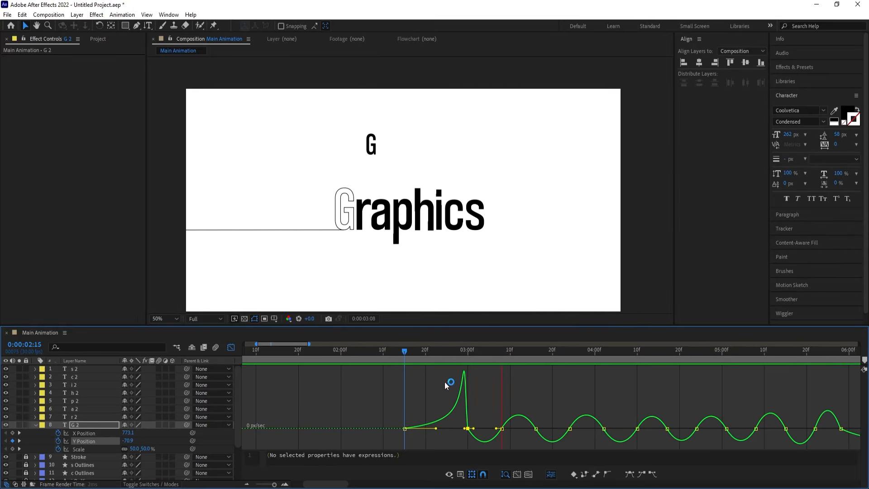
{"action": "key", "text": "space"}
{"action": "key", "text": "="}
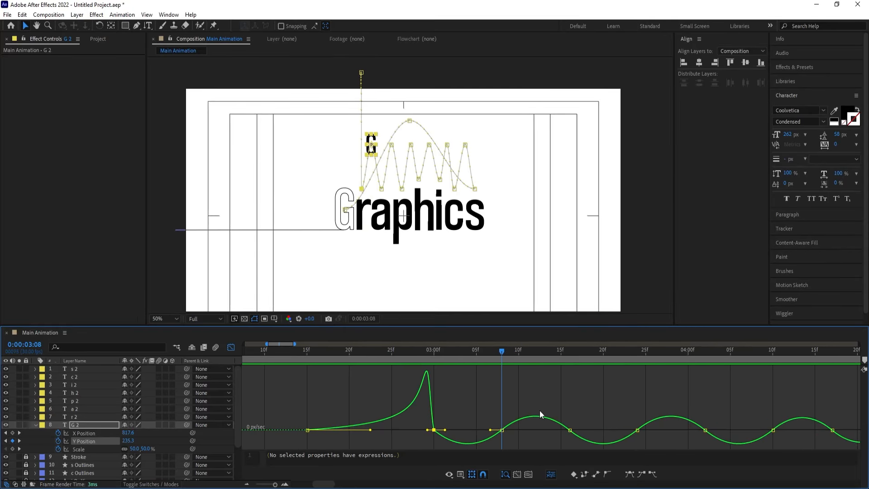
Reshape the first hop's speed curve with long easing around 0:00:03:08 and short handles at the 0:00:03:00 and 0:00:03:16 landings
{"action": "left_click_drag", "start_coordinate": [474, 414], "coordinate": [447, 429]}
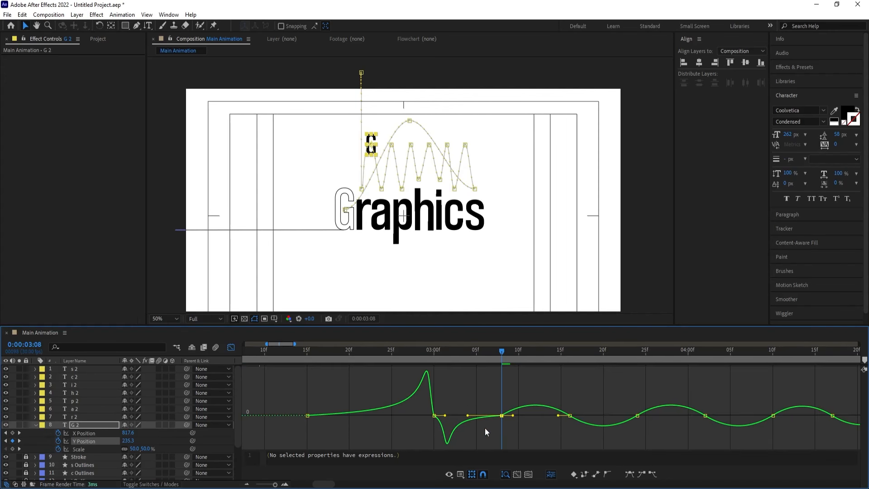
{"action": "left_click_drag", "start_coordinate": [513, 416], "coordinate": [556, 415]}
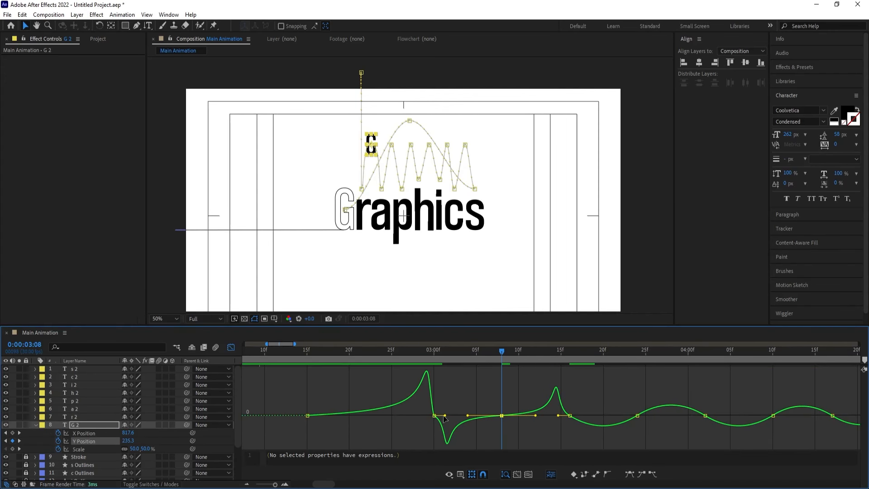
{"action": "left_click_drag", "start_coordinate": [444, 415], "coordinate": [435, 415]}
{"action": "left_click", "coordinate": [569, 414]}
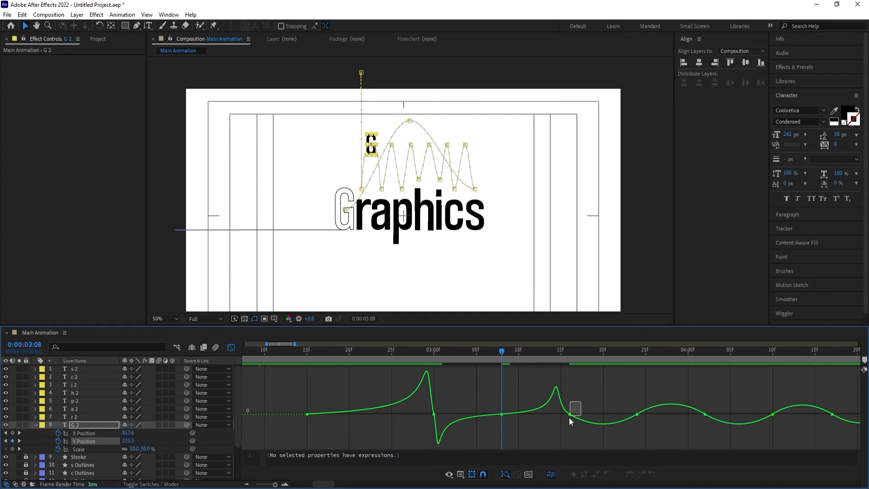
{"action": "left_click_drag", "start_coordinate": [558, 414], "coordinate": [565, 415]}
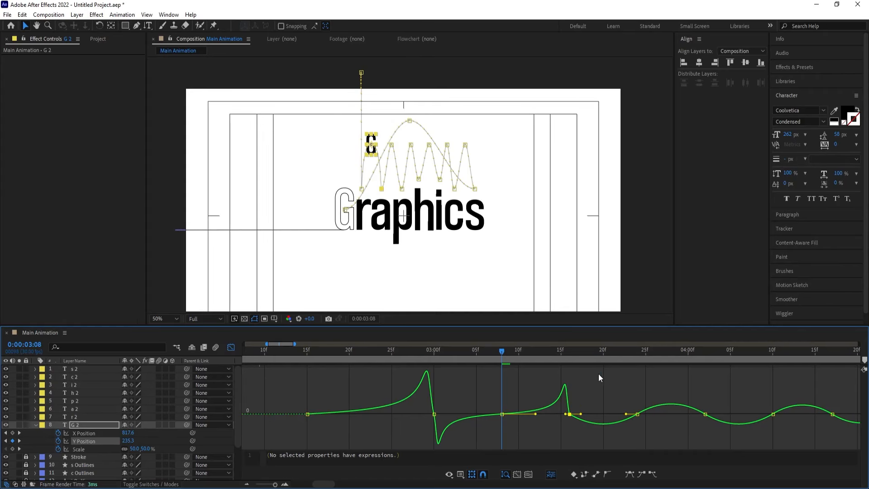
Reshape the second hop's speed curve with long easing around 0:00:03:24 and short handles at its takeoff and 0:00:04:02 landing
{"action": "left_click_drag", "start_coordinate": [594, 352], "coordinate": [608, 355]}
{"action": "left_click", "coordinate": [625, 414]}
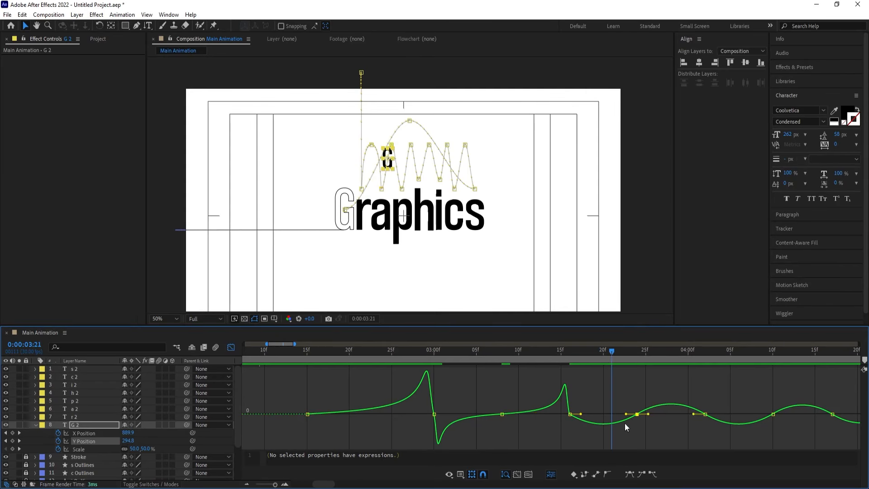
{"action": "left_click_drag", "start_coordinate": [627, 417], "coordinate": [583, 414]}
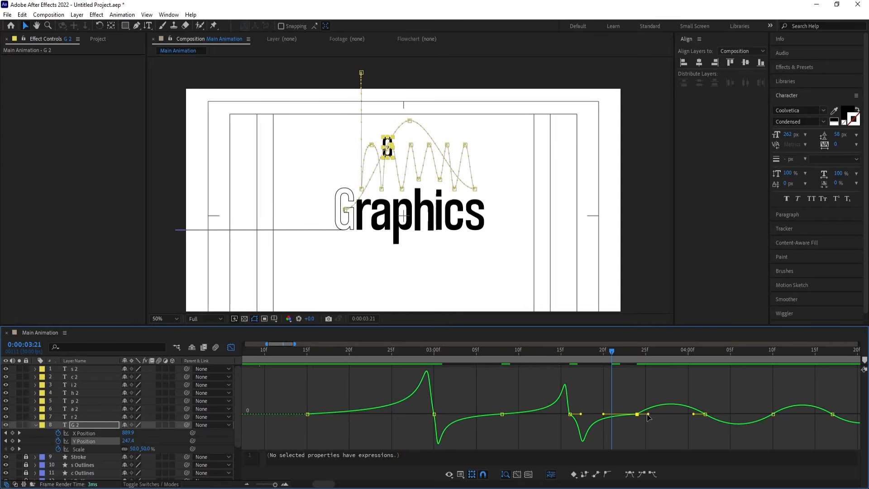
{"action": "left_click_drag", "start_coordinate": [648, 414], "coordinate": [683, 414]}
{"action": "left_click_drag", "start_coordinate": [581, 414], "coordinate": [574, 414]}
{"action": "left_click_drag", "start_coordinate": [712, 395], "coordinate": [699, 414]}
Lengthen the easing on both sides of the third hop's peak at 0:00:04:10 and shorten the takeoff handle at 0:00:04:02
{"action": "key", "text": "minus"}
{"action": "key", "text": "minus"}
{"action": "key", "text": "minus"}
{"action": "key", "text": "minus"}
{"action": "key", "text": "minus"}
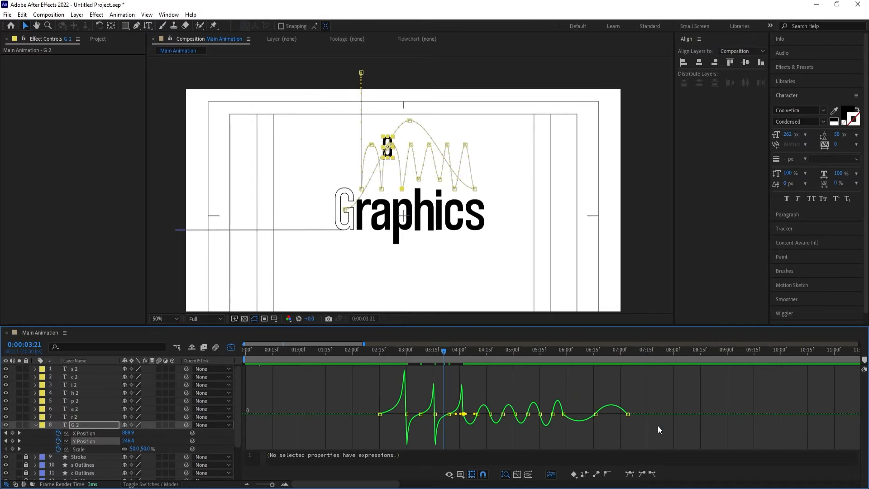
{"action": "key", "text": "equal"}
{"action": "key", "text": "equal"}
{"action": "key", "text": "equal"}
{"action": "key", "text": "equal"}
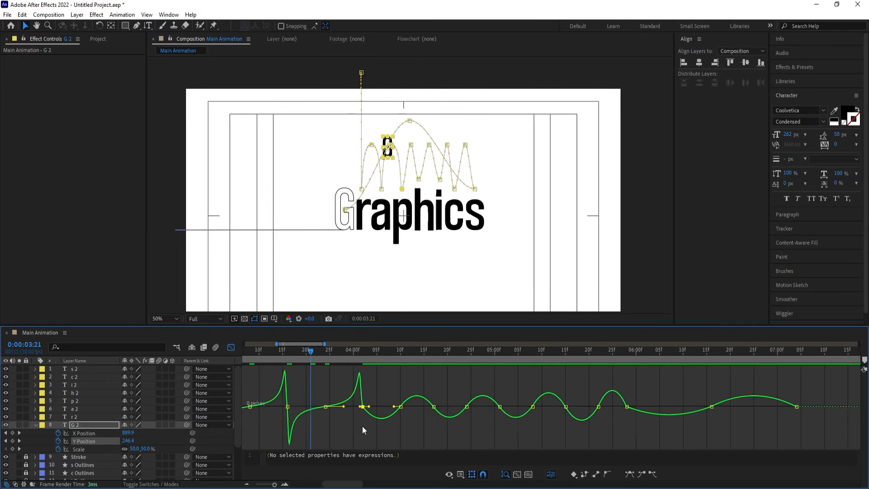
{"action": "left_click", "coordinate": [400, 349]}
{"action": "left_click_drag", "start_coordinate": [381, 392], "coordinate": [434, 407]}
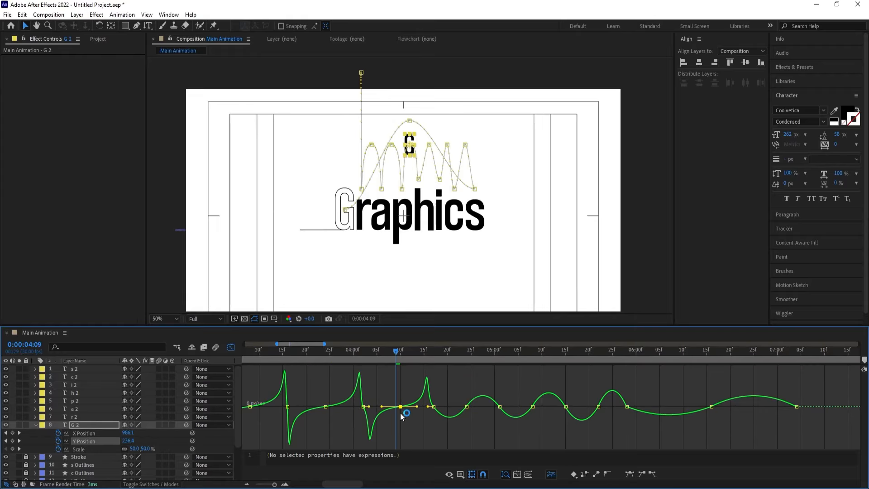
{"action": "left_click_drag", "start_coordinate": [370, 408], "coordinate": [367, 407]}
Reshape the fourth hop's speed curve with long easing around 0:00:04:24 and short handles at its takeoff and 0:00:05:01 landing
{"action": "left_click_drag", "start_coordinate": [448, 397], "coordinate": [400, 412]}
{"action": "left_click", "coordinate": [463, 352]}
{"action": "key", "text": "equal"}
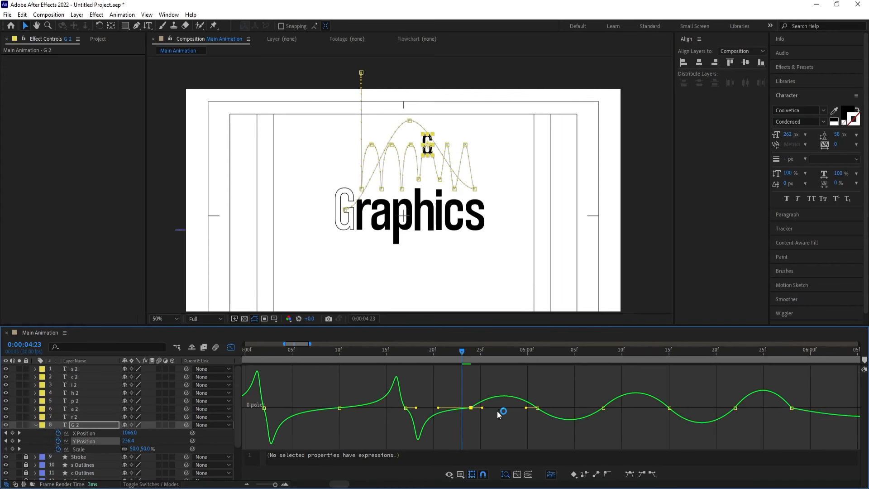
{"action": "left_click_drag", "start_coordinate": [482, 408], "coordinate": [520, 407]}
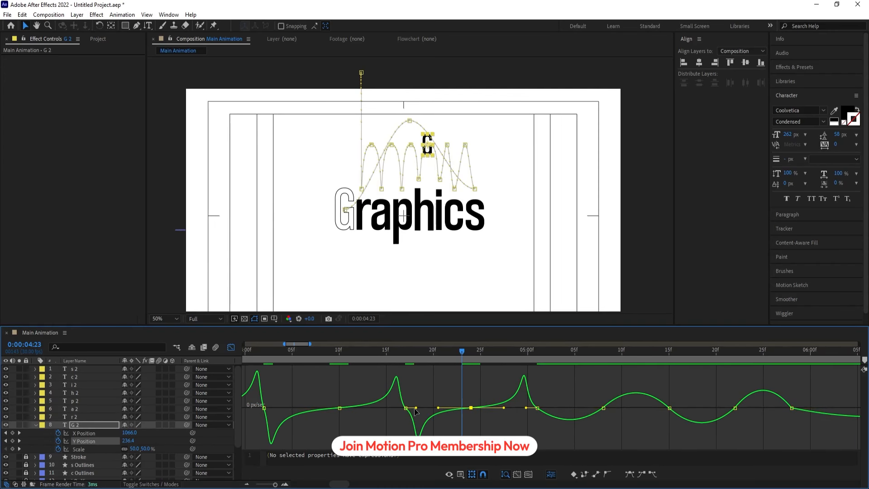
{"action": "left_click_drag", "start_coordinate": [416, 408], "coordinate": [401, 408]}
{"action": "mouse_move", "coordinate": [524, 394]}
{"action": "left_mouse_down"}
{"action": "mouse_move", "coordinate": [524, 431]}
{"action": "mouse_move", "coordinate": [531, 408]}
{"action": "left_mouse_up"}
Reshape the fifth hop's speed curve around 0:00:05:08 with sharp takeoff and landing at 0:00:05:15, and preview the motion
{"action": "left_click_drag", "start_coordinate": [569, 385], "coordinate": [611, 441]}
{"action": "left_click_drag", "start_coordinate": [592, 407], "coordinate": [636, 408]}
{"action": "left_click_drag", "start_coordinate": [547, 409], "coordinate": [541, 409]}
{"action": "left_click_drag", "start_coordinate": [682, 394], "coordinate": [664, 410]}
{"action": "scroll", "coordinate": [664, 414], "scroll_direction": "down", "scroll_amount": 2}
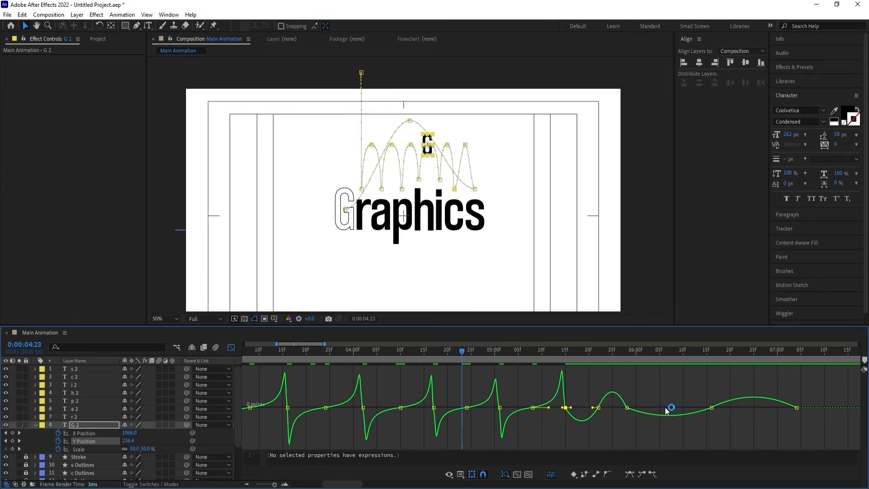
{"action": "key", "text": "space"}
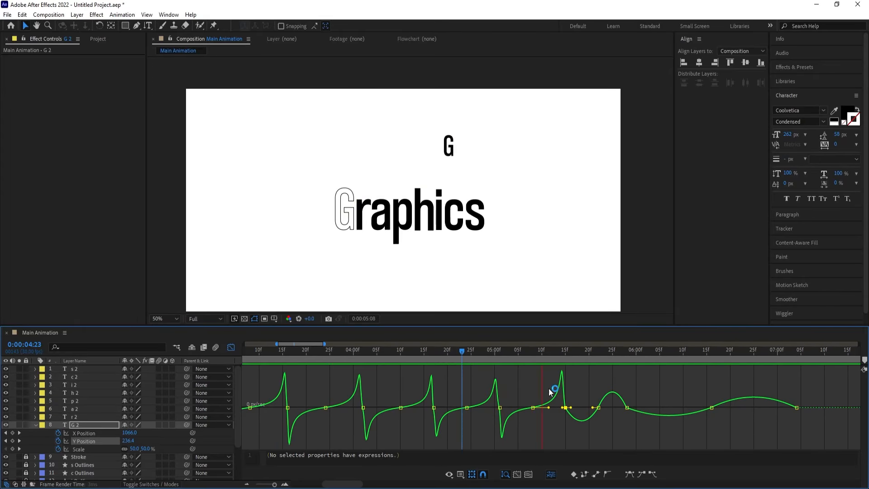
{"action": "key", "text": "space"}
{"action": "key", "text": "space"}
{"action": "key", "text": "space"}
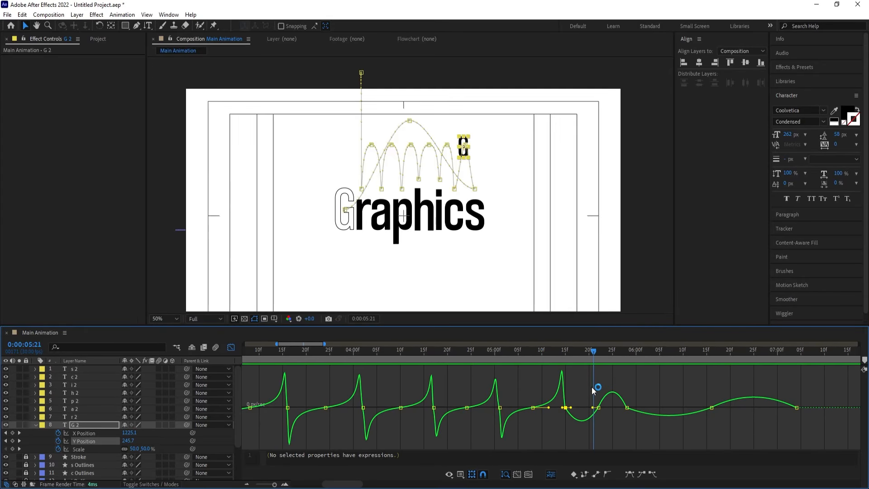
Reshape the last small hop's speed curve around 0:00:05:22 with a sharp 0:00:05:28 landing, and tighten the landing handle at 0:00:05:01
{"action": "left_click_drag", "start_coordinate": [591, 387], "coordinate": [630, 406]}
{"action": "scroll", "coordinate": [603, 416], "scroll_direction": "up", "scroll_amount": 2}
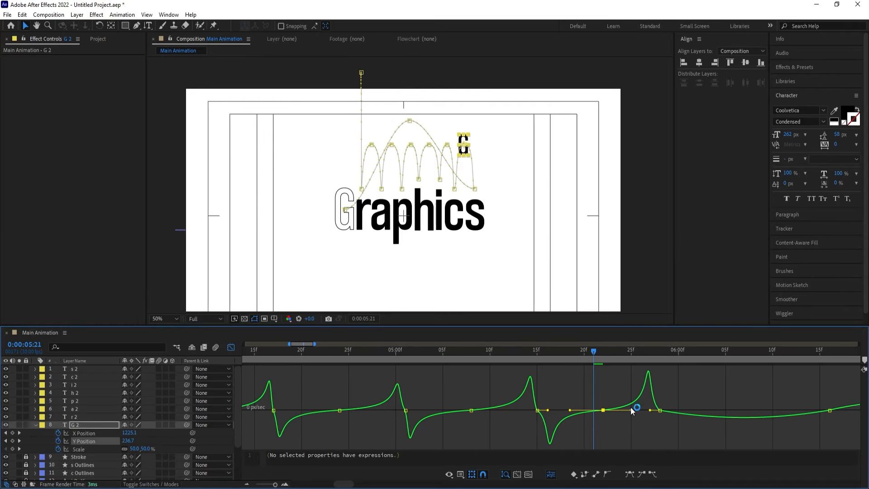
{"action": "left_click", "coordinate": [541, 409]}
{"action": "left_click_drag", "start_coordinate": [683, 391], "coordinate": [656, 410]}
{"action": "left_click", "coordinate": [405, 410]}
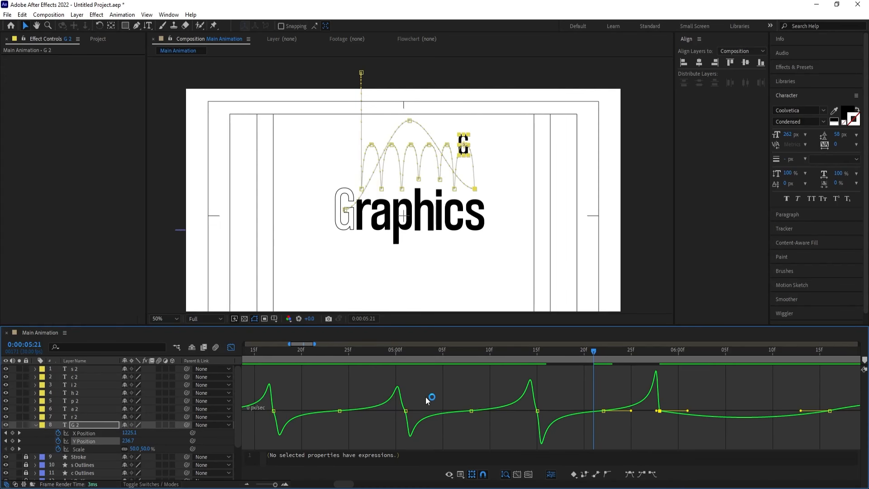
{"action": "left_click_drag", "start_coordinate": [399, 411], "coordinate": [401, 410]}
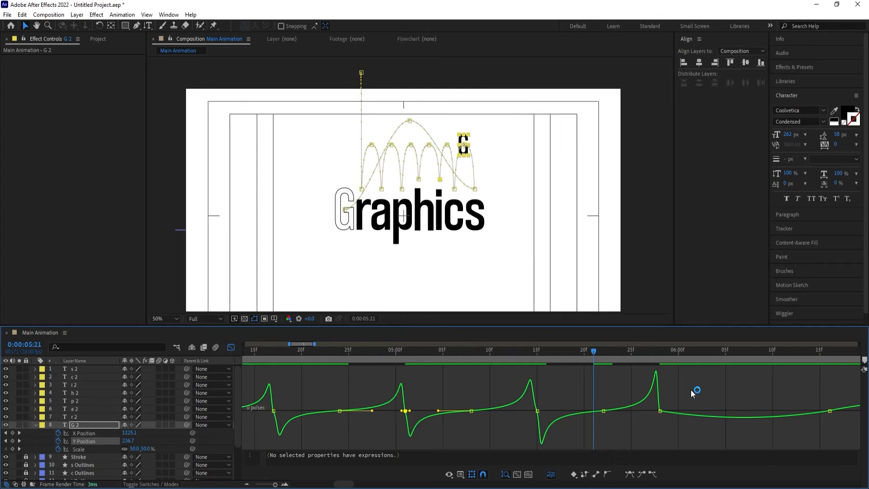
Reshape the high return jump's speed curve with long easing around 0:00:06:16 and short handles at 0:00:05:28 and 0:00:07:04
{"action": "key", "text": "minus"}
{"action": "key", "text": "minus"}
{"action": "left_click_drag", "start_coordinate": [638, 397], "coordinate": [700, 414]}
{"action": "key", "text": "equal"}
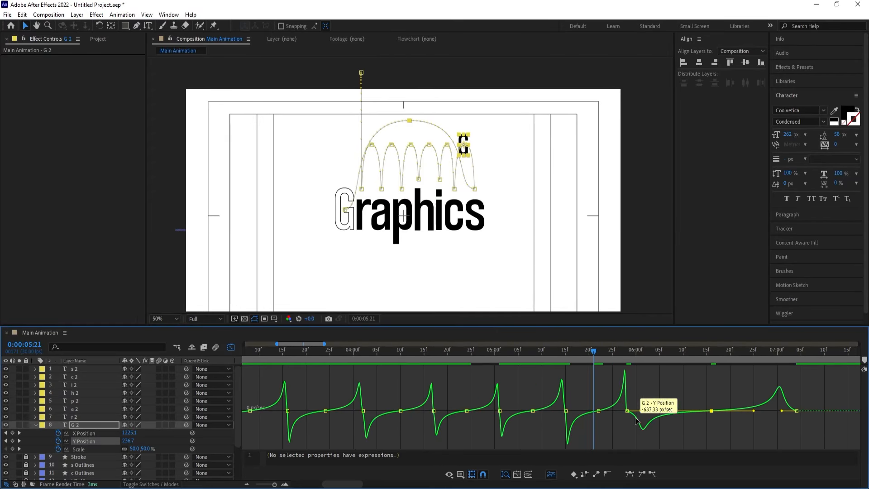
{"action": "left_click_drag", "start_coordinate": [641, 414], "coordinate": [629, 412]}
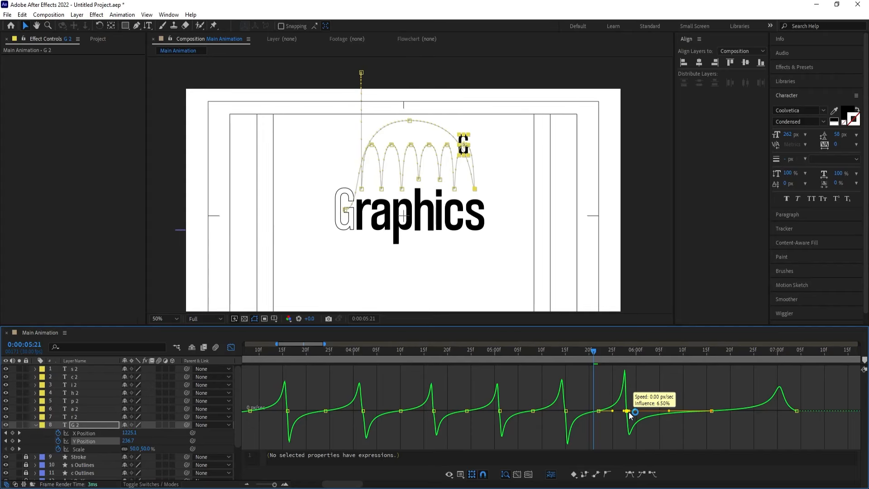
{"action": "left_click_drag", "start_coordinate": [809, 397], "coordinate": [794, 409]}
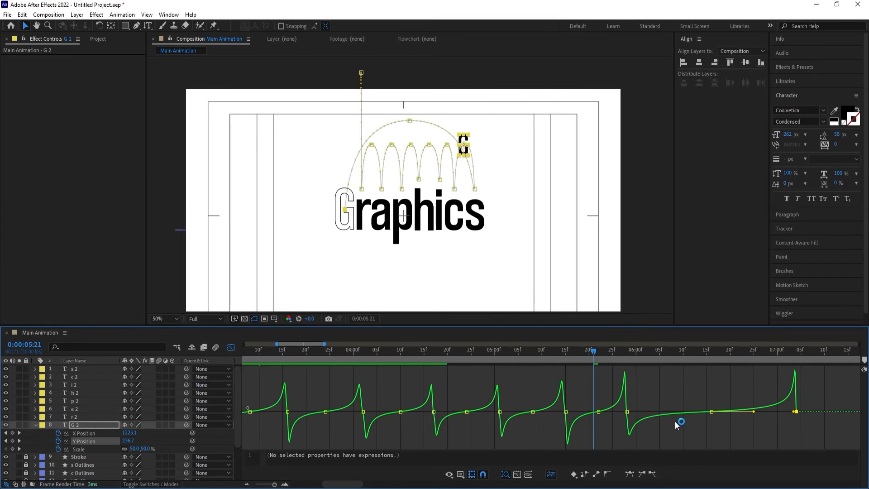
Preview G 2's complete hopping motion from 0:00:02:20 through its landing in the word outline
{"action": "key", "text": "minus"}
{"action": "key", "text": "minus"}
{"action": "left_click_drag", "start_coordinate": [400, 353], "coordinate": [369, 353]}
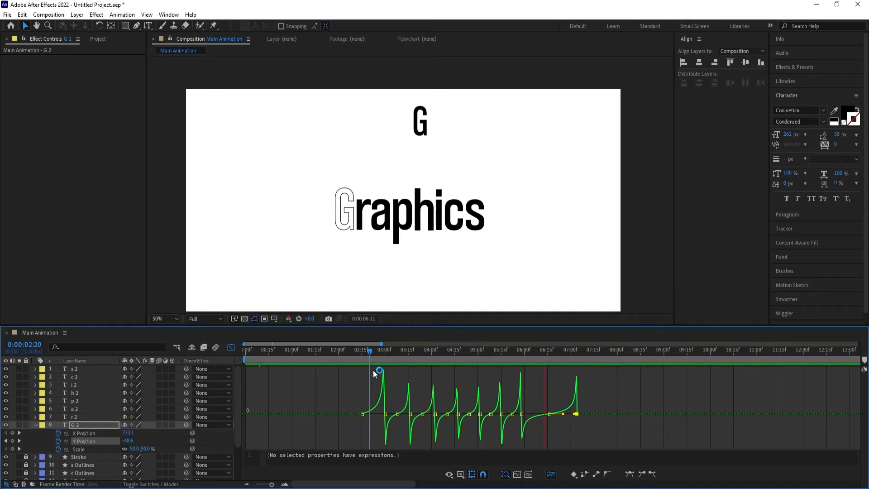
{"action": "key", "text": "space"}
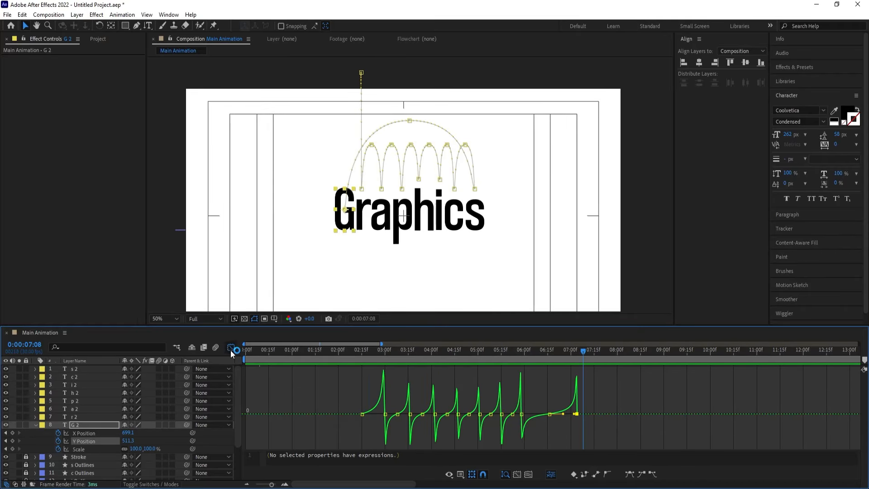
Start keyframing G 2's rotation at 0° at 0:00:03:00 and show all of the layer's animated properties
{"action": "left_click", "coordinate": [230, 348]}
{"action": "left_click", "coordinate": [384, 350]}
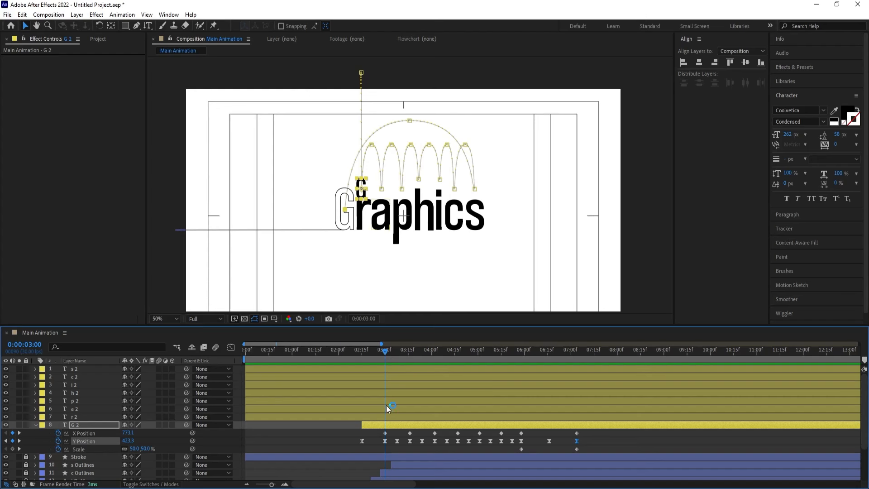
{"action": "key", "text": "r"}
{"action": "left_click", "coordinate": [58, 433]}
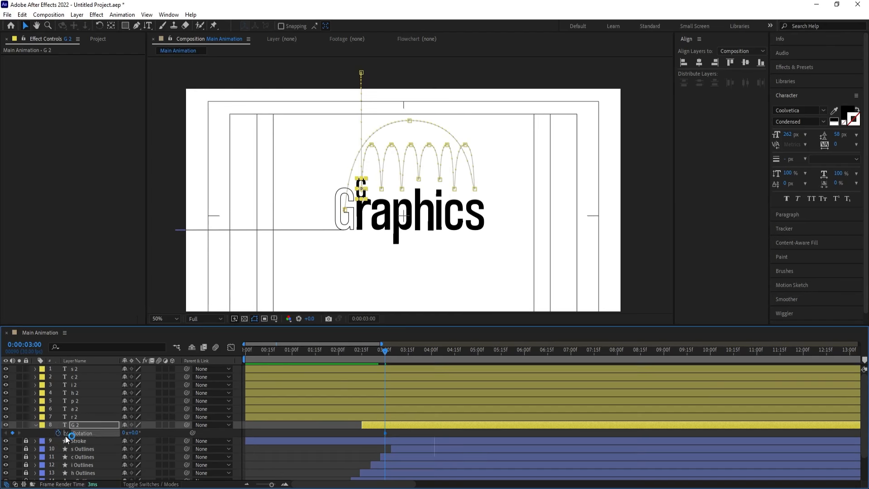
{"action": "key", "text": "u"}
{"action": "scroll", "coordinate": [405, 422], "scroll_direction": "down", "scroll_amount": 3}
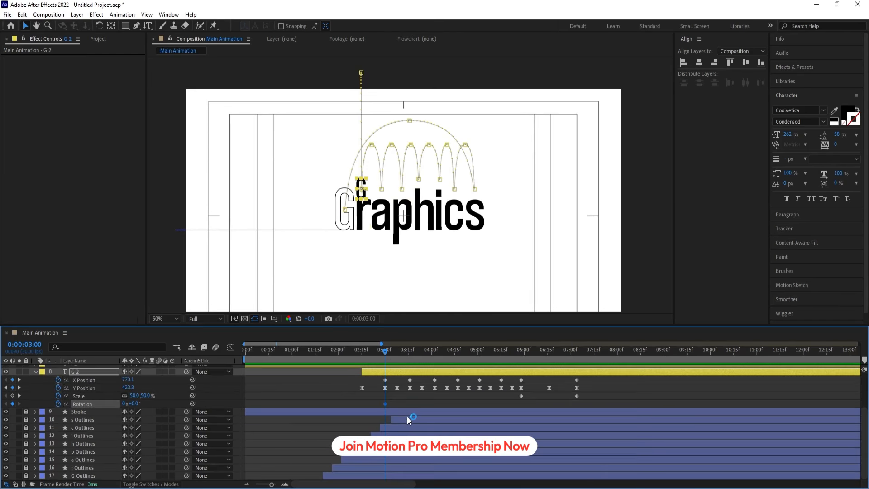
Keyframe G 2's rotation at 180° at 0:00:03:16 and one full turn (1x+0°) at 0:00:04:02
{"action": "key", "text": "k"}
{"action": "left_click", "coordinate": [135, 403]}
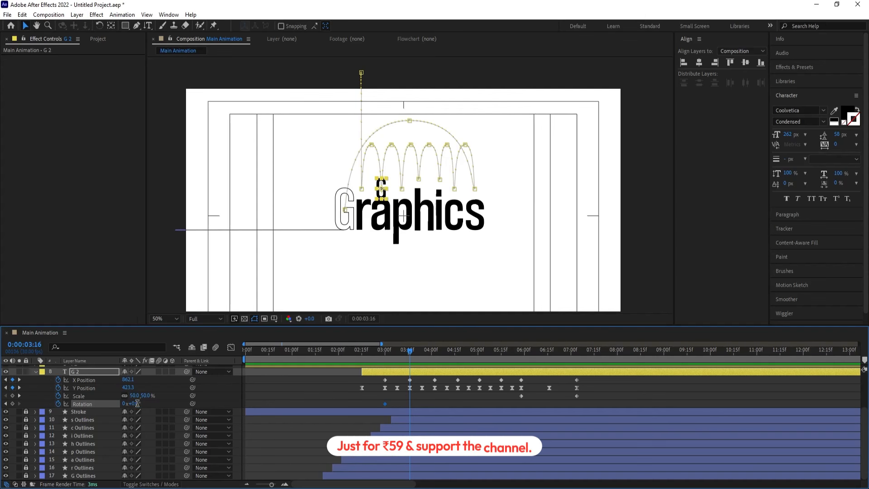
{"action": "type", "text": "180"}
{"action": "key", "text": "Return"}
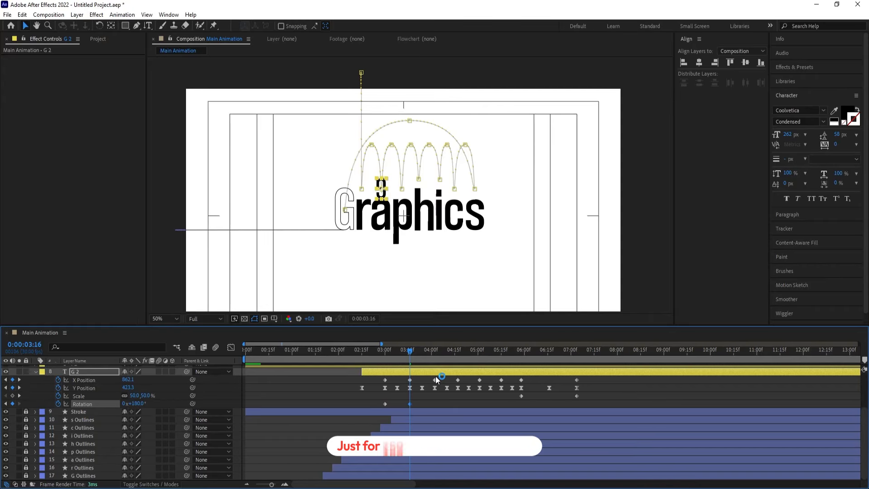
{"action": "key", "text": "k"}
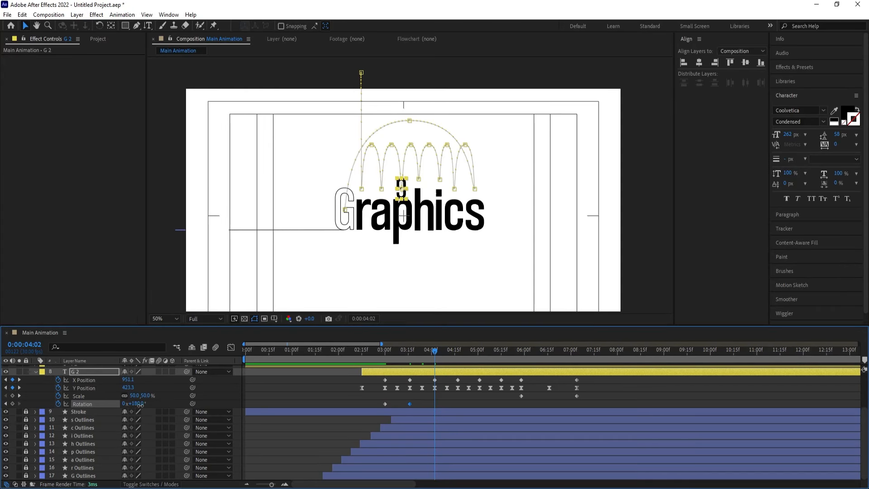
{"action": "key", "text": "Return"}
{"action": "key", "text": "space"}
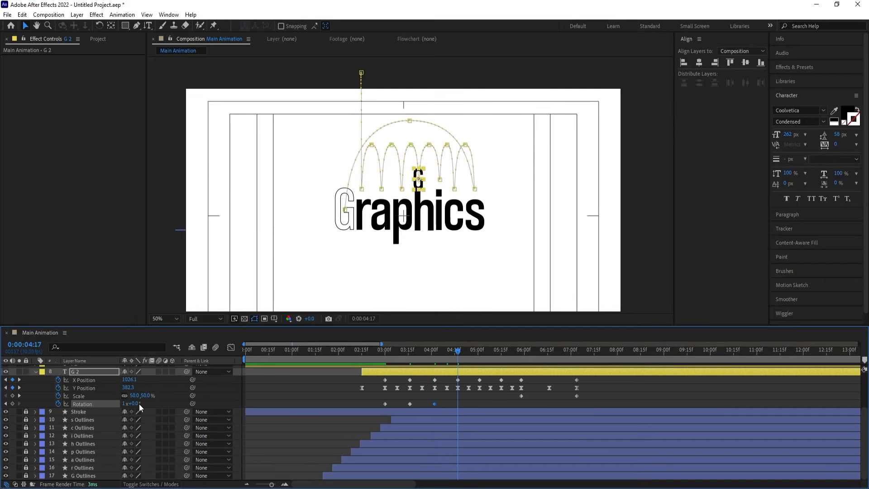
Keyframe G 2's rotation at 1x+180° at 0:00:04:17, 2x+0° at 0:00:05:01 and 2x+180° at 0:00:05:15
{"action": "left_click", "coordinate": [138, 403]}
{"action": "key", "text": "Return"}
{"action": "key", "text": "space"}
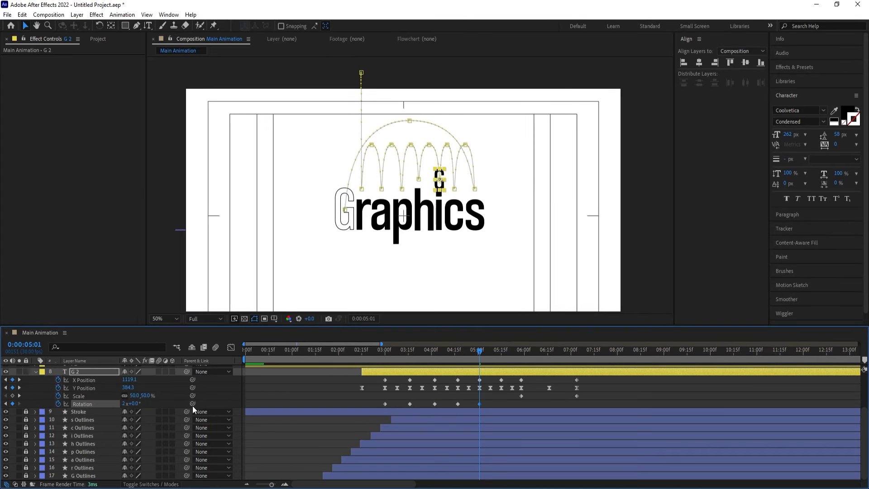
{"action": "key", "text": "k"}
{"action": "key", "text": "k"}
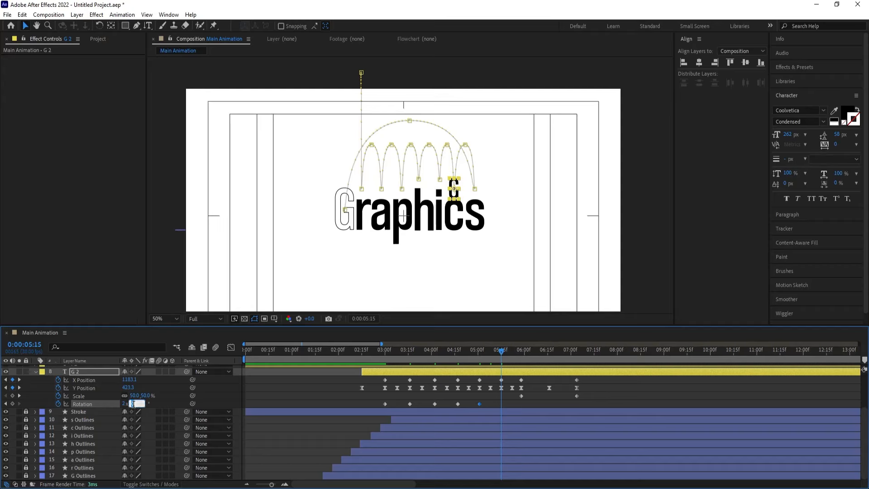
{"action": "key", "text": "Return"}
Keyframe G 2's rotation at 3x+0° at 0:00:05:28 and 2x+0° at the final landing at 0:00:07:04
{"action": "key", "text": "k"}
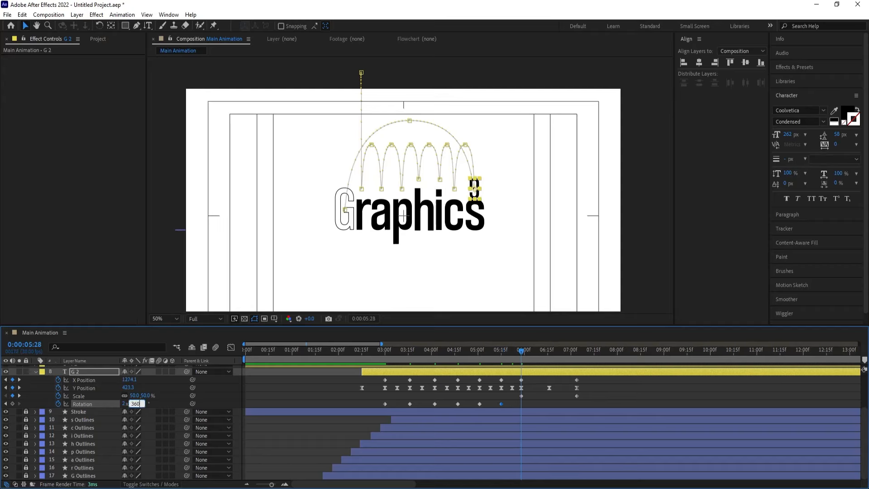
{"action": "key", "text": "Return"}
{"action": "key", "text": "k"}
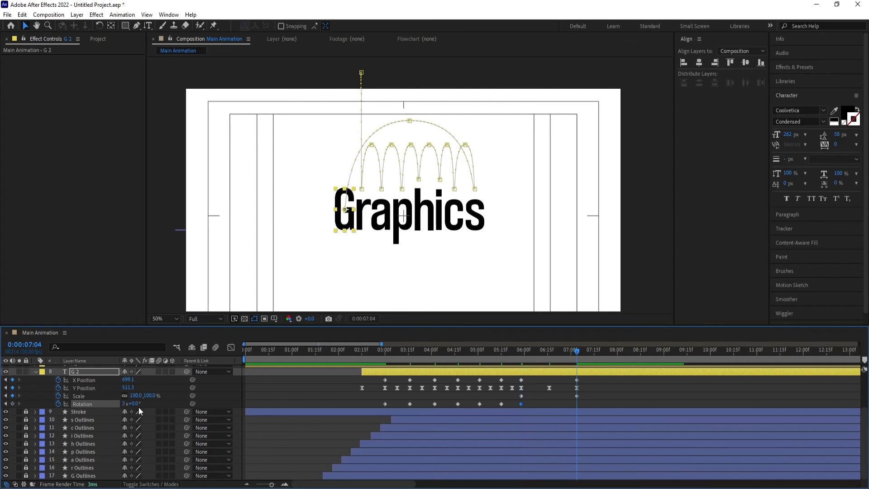
{"action": "left_click", "coordinate": [126, 402]}
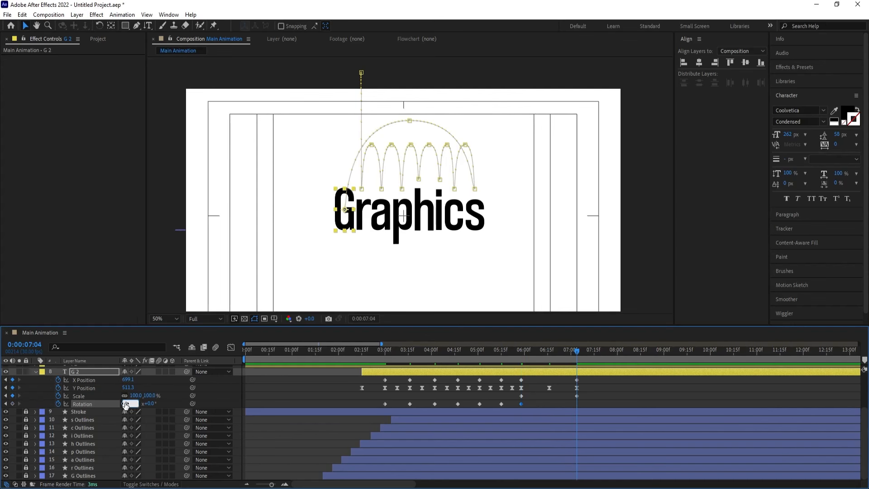
Apply Easy Ease to all of G 2's rotation keyframes and preview the spinning hops
{"action": "left_click_drag", "start_coordinate": [403, 352], "coordinate": [371, 357]}
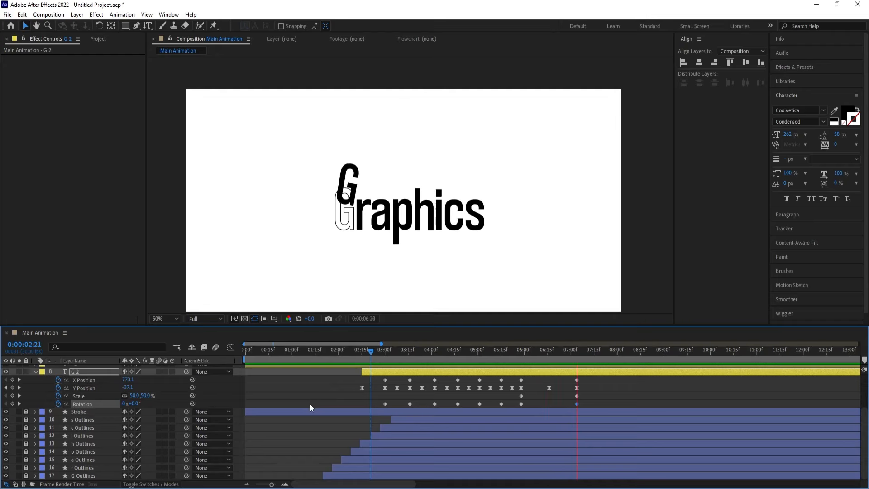
{"action": "key", "text": "space"}
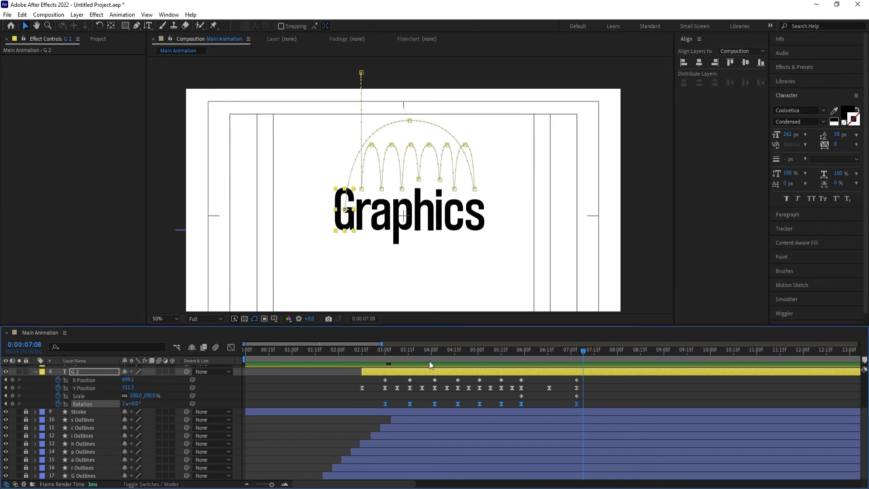
{"action": "left_click", "coordinate": [381, 357]}
{"action": "key", "text": "space"}
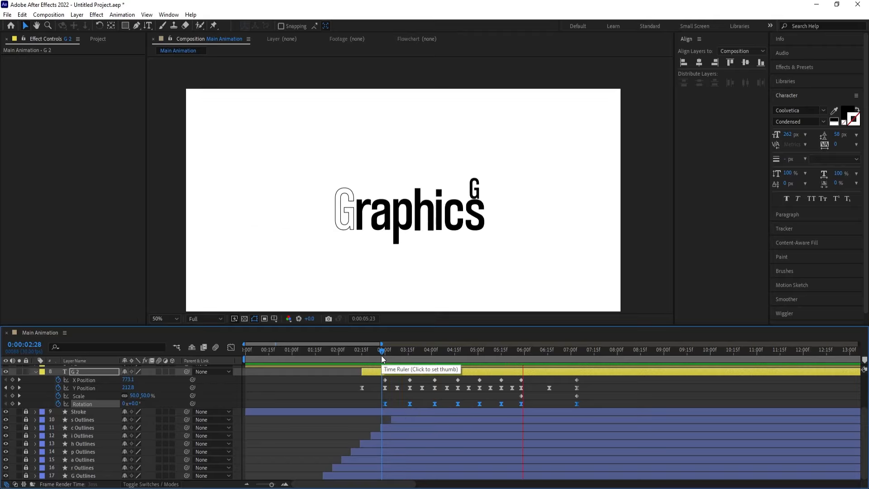
{"action": "key", "text": "space"}
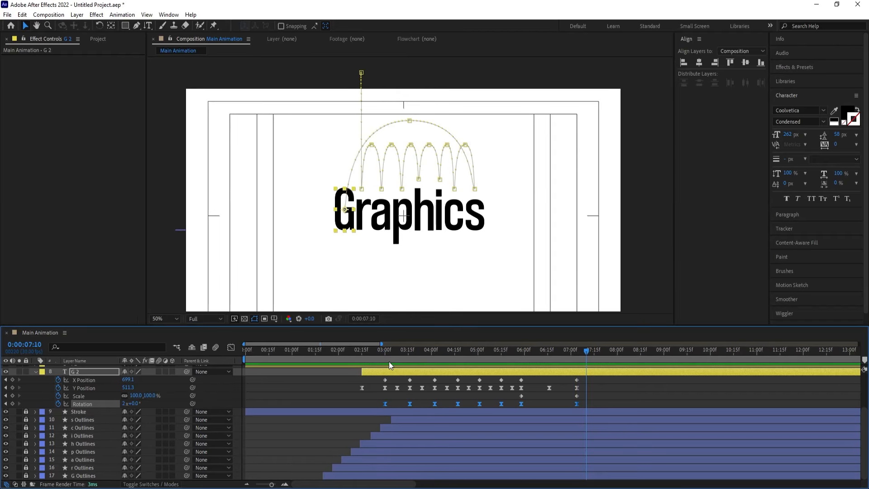
{"action": "left_click_drag", "start_coordinate": [364, 359], "coordinate": [381, 365]}
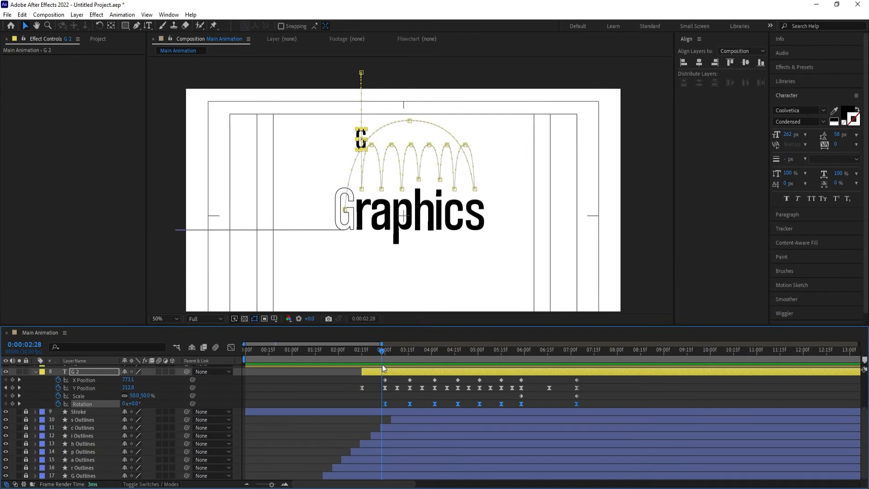
Trim the start of layer r 2 to 0:00:03:00 and layer a 2 to 0:00:03:16, matching G 2's landings
{"action": "key", "text": "j"}
{"action": "scroll", "coordinate": [403, 397], "scroll_direction": "up", "scroll_amount": 3}
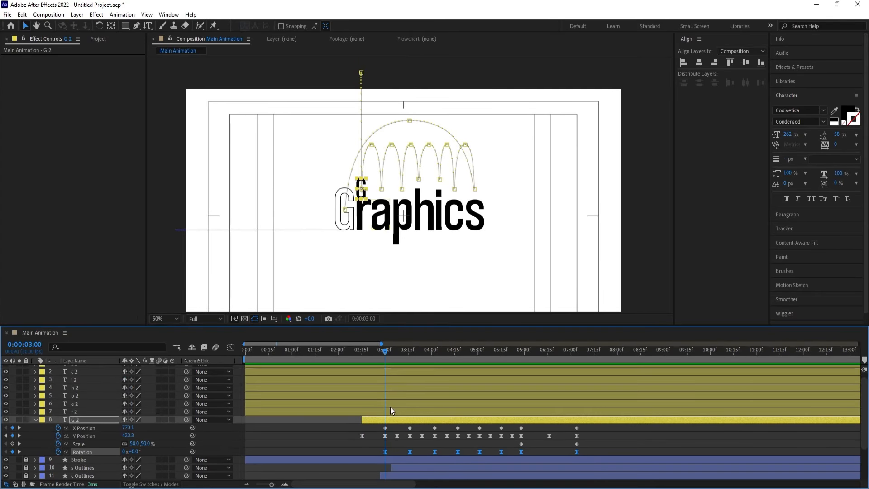
{"action": "left_click", "coordinate": [78, 413]}
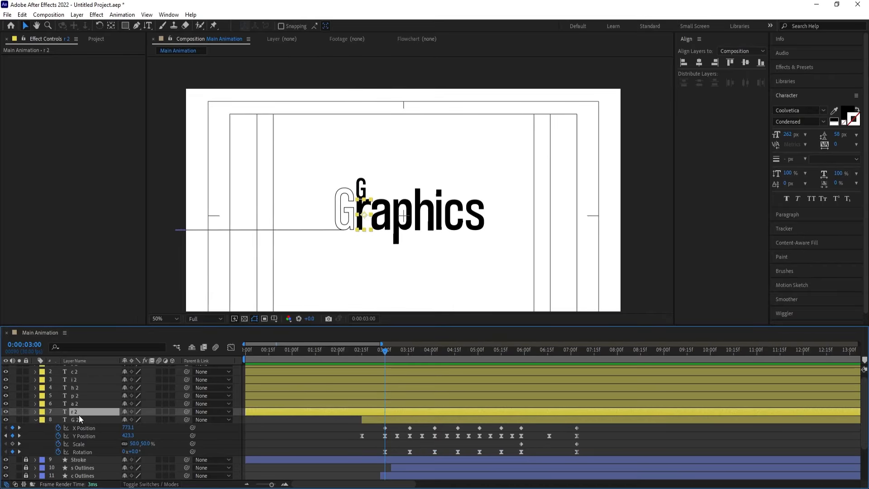
{"action": "key", "text": "alt+bracketleft"}
{"action": "key", "text": "k"}
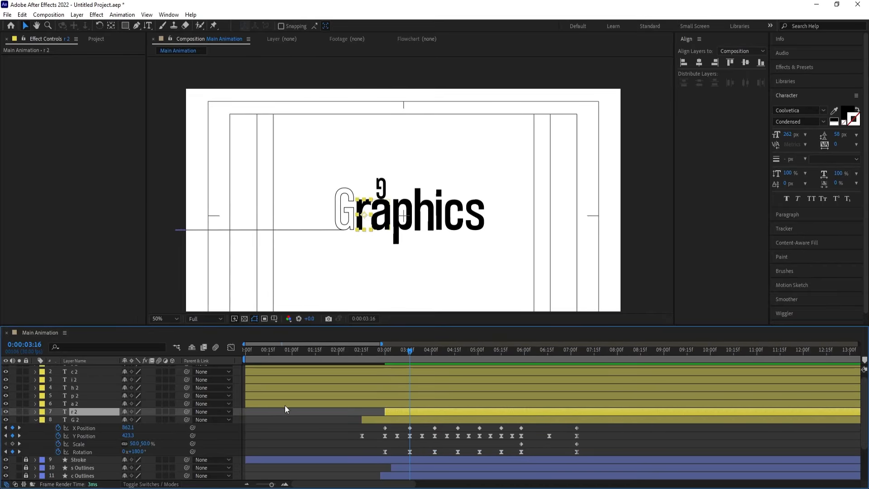
{"action": "left_click", "coordinate": [343, 401]}
{"action": "key", "text": "alt+bracketleft"}
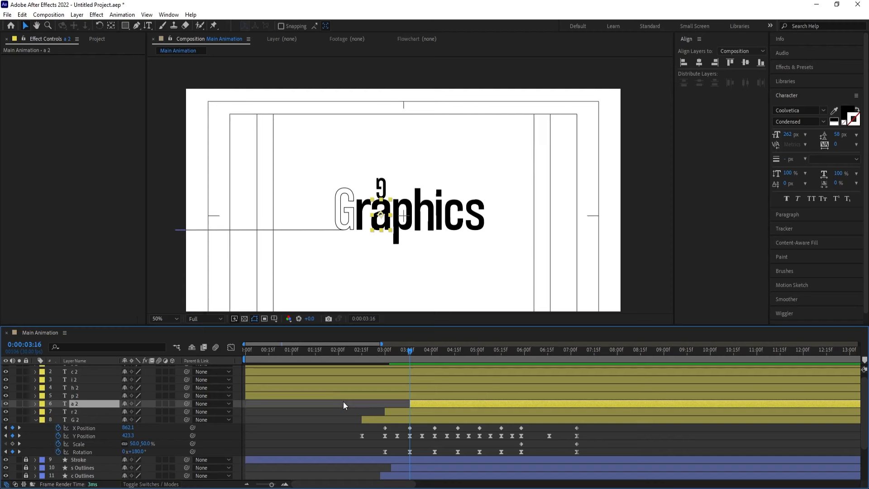
Trim the start of layer p 2 to 0:00:04:02 and layer h 2 to 0:00:04:17
{"action": "key", "text": "k"}
{"action": "left_click", "coordinate": [472, 394]}
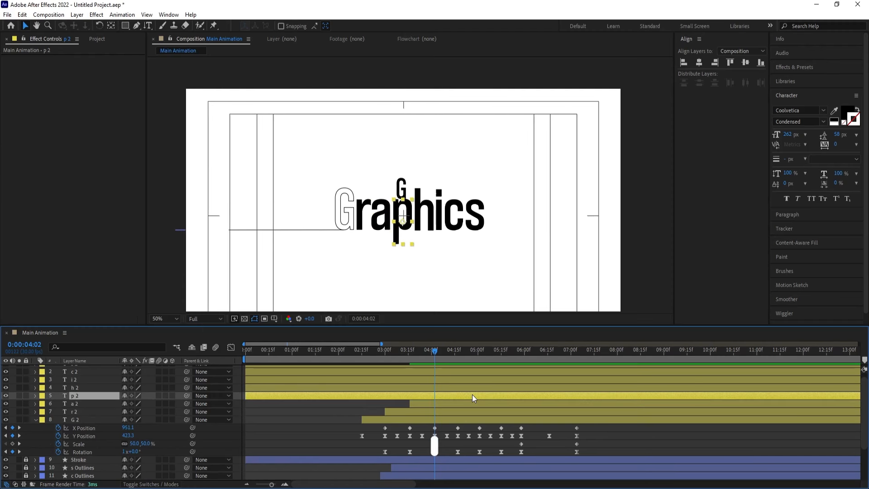
{"action": "key", "text": "alt+bracketleft"}
{"action": "key", "text": "k"}
{"action": "left_click", "coordinate": [465, 387]}
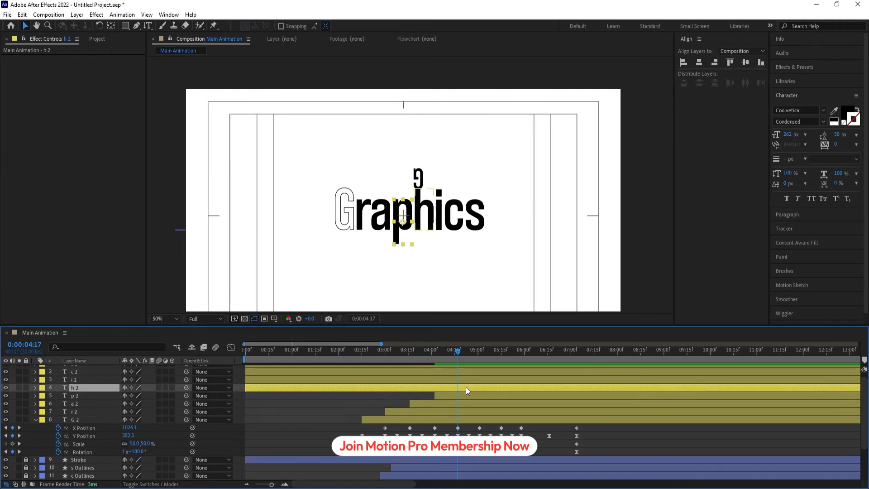
{"action": "key", "text": "alt+bracketleft"}
Trim the start of layer i 2 to 0:00:05:01 and layer c 2 to 0:00:05:15
{"action": "key", "text": "k"}
{"action": "left_click", "coordinate": [480, 379]}
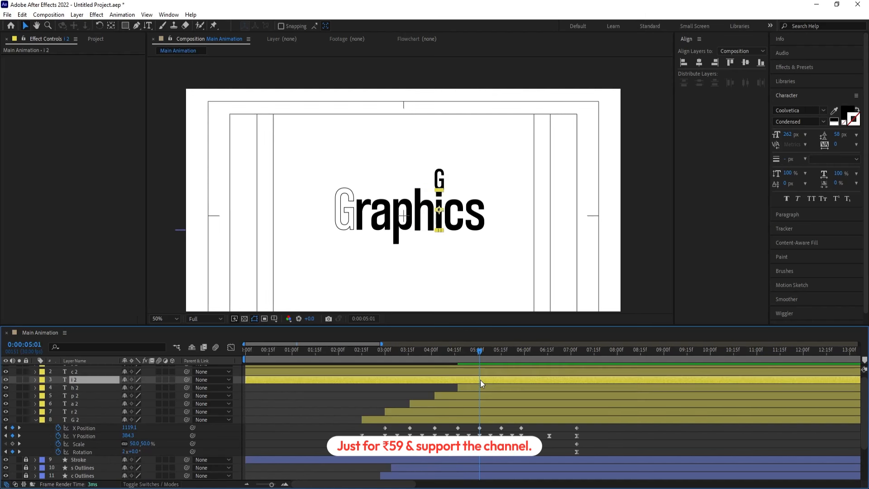
{"action": "key", "text": "alt+bracketleft"}
{"action": "scroll", "coordinate": [509, 391], "scroll_direction": "up", "scroll_amount": 1}
{"action": "key", "text": "k"}
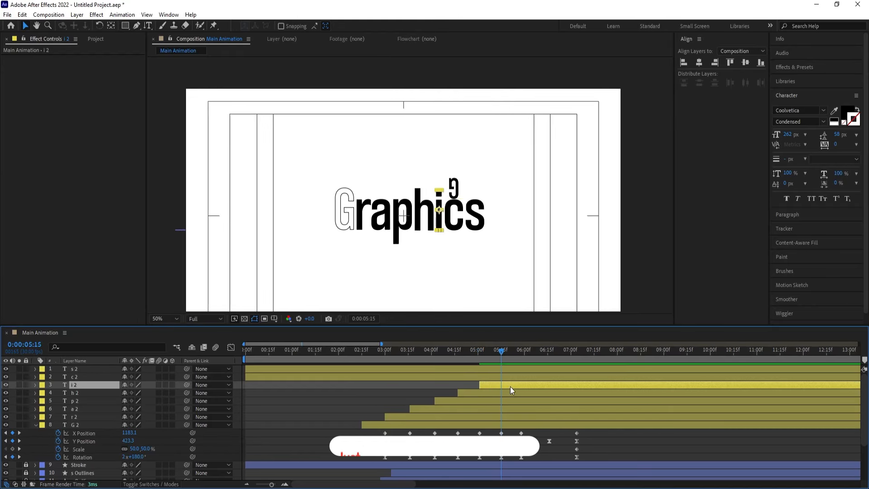
{"action": "left_click", "coordinate": [504, 378]}
{"action": "key", "text": "alt+bracketleft"}
Trim the start of layer s 2 to 0:00:05:28 and preview the animation from the beginning
{"action": "key", "text": "k"}
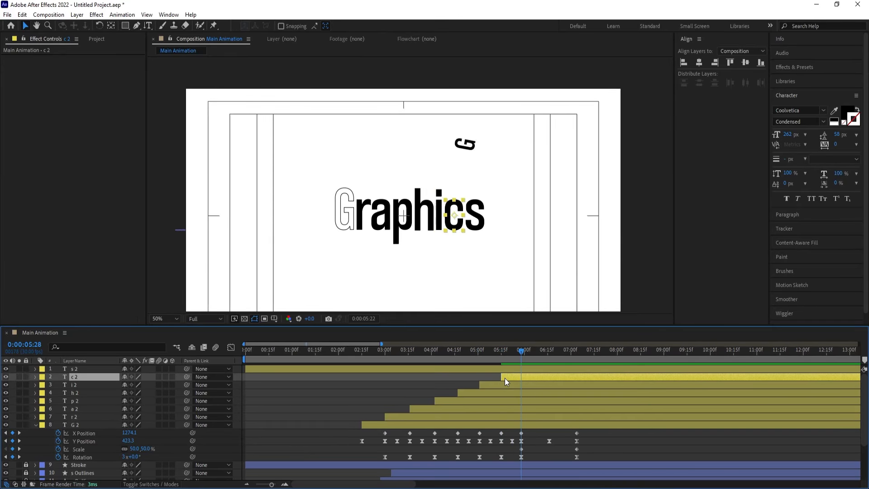
{"action": "left_click", "coordinate": [517, 368]}
{"action": "key", "text": "alt+bracketleft"}
{"action": "key", "text": "space"}
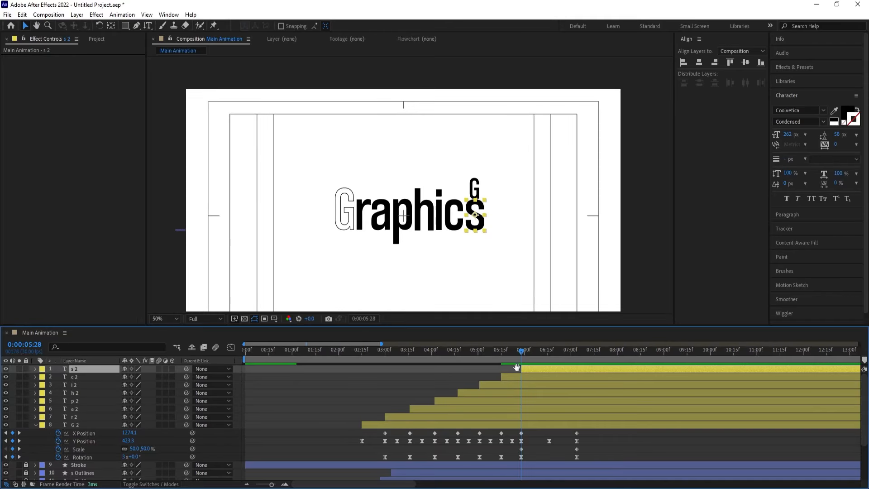
{"action": "key", "text": "space"}
{"action": "key", "text": "Home"}
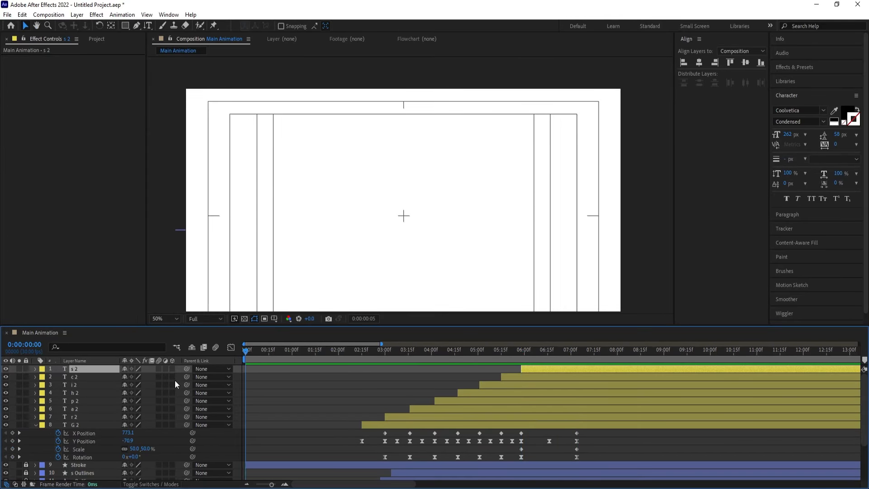
Unlock the Stroke and outline layers, enable motion blur for all layers and the composition, and collapse the layer properties
{"action": "scroll", "coordinate": [162, 378], "scroll_direction": "down", "scroll_amount": 3}
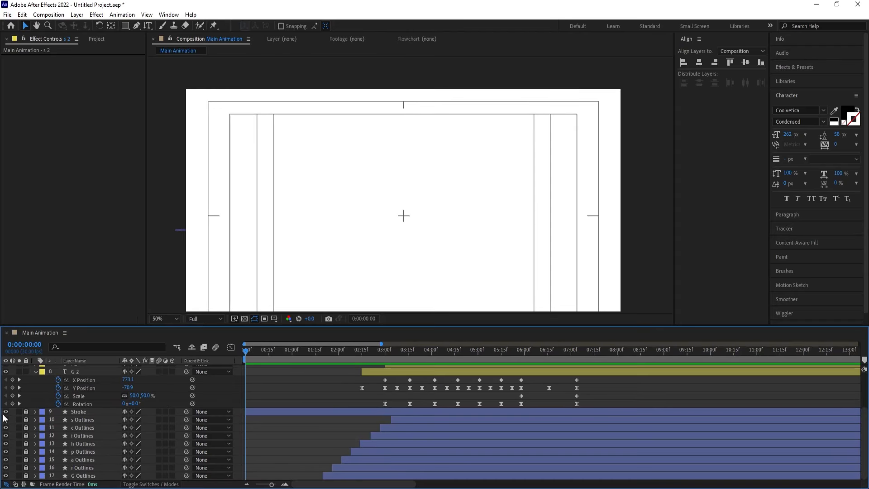
{"action": "left_click_drag", "start_coordinate": [26, 411], "coordinate": [25, 476]}
{"action": "key", "text": "ctrl+a"}
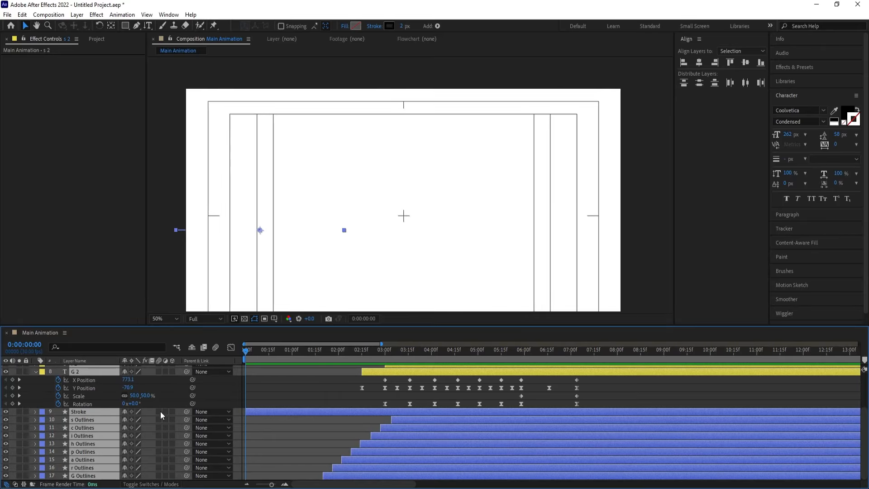
{"action": "left_click", "coordinate": [272, 379]}
{"action": "key", "text": "u"}
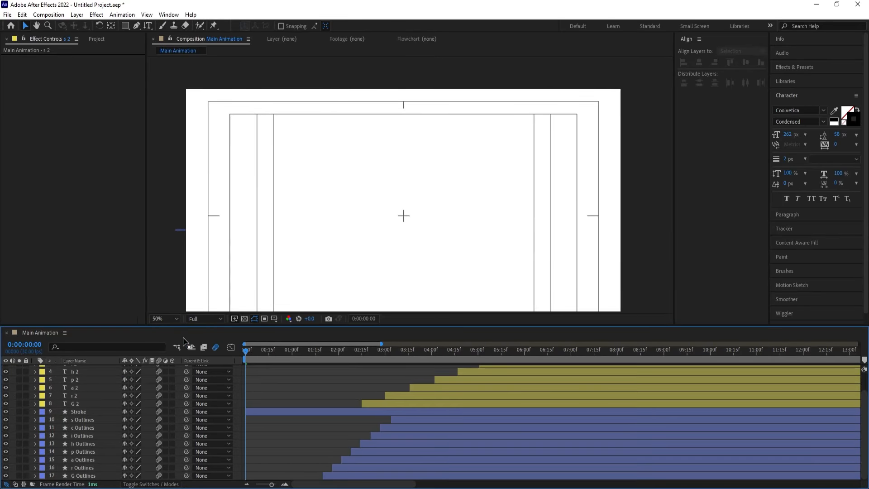
Fit the composition in the viewer, end the work area at 0:00:07:19 and preview the complete animation
{"action": "left_click", "coordinate": [176, 319]}
{"action": "left_click", "coordinate": [168, 152]}
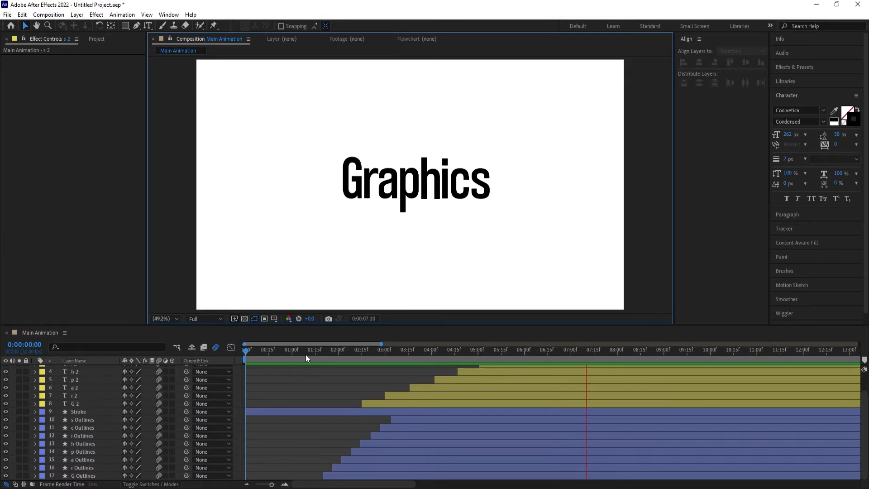
{"action": "key", "text": "space"}
{"action": "key", "text": "space"}
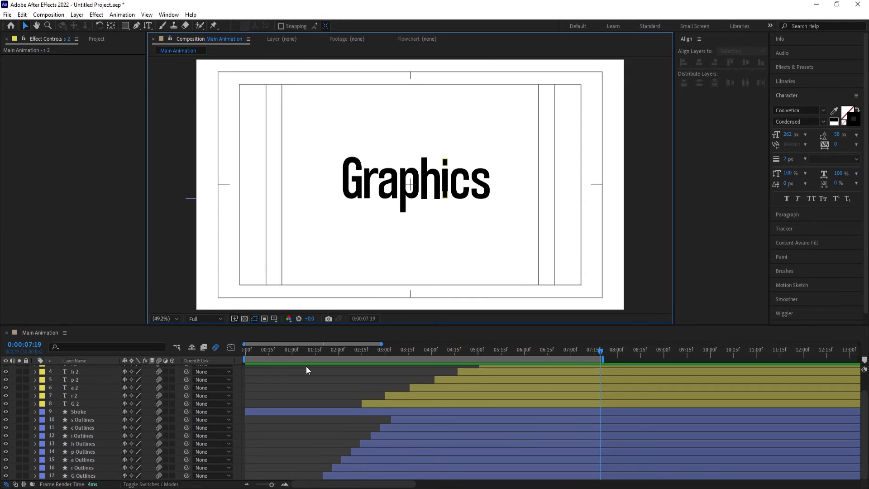